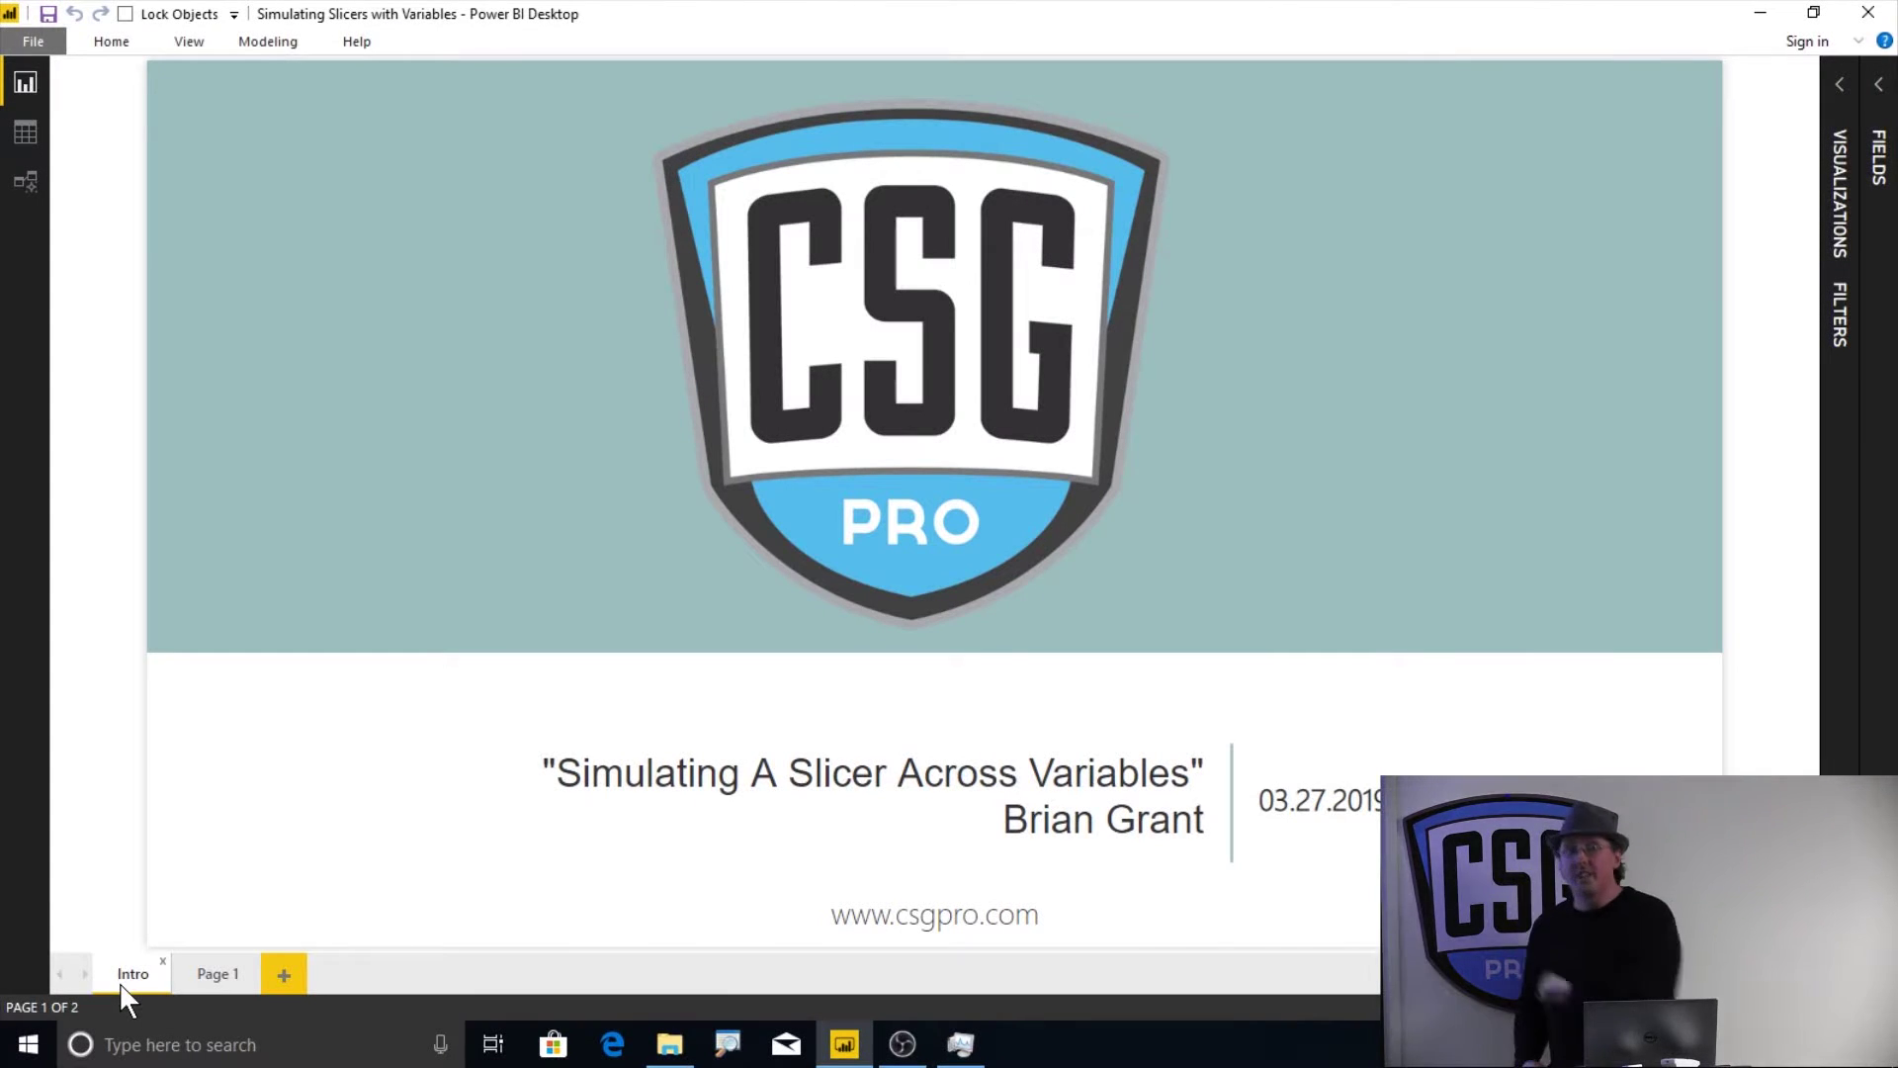
# - Show Page 1 with the MAXX diagram, then bring up the Modeling commands
pyautogui.click(208, 974)
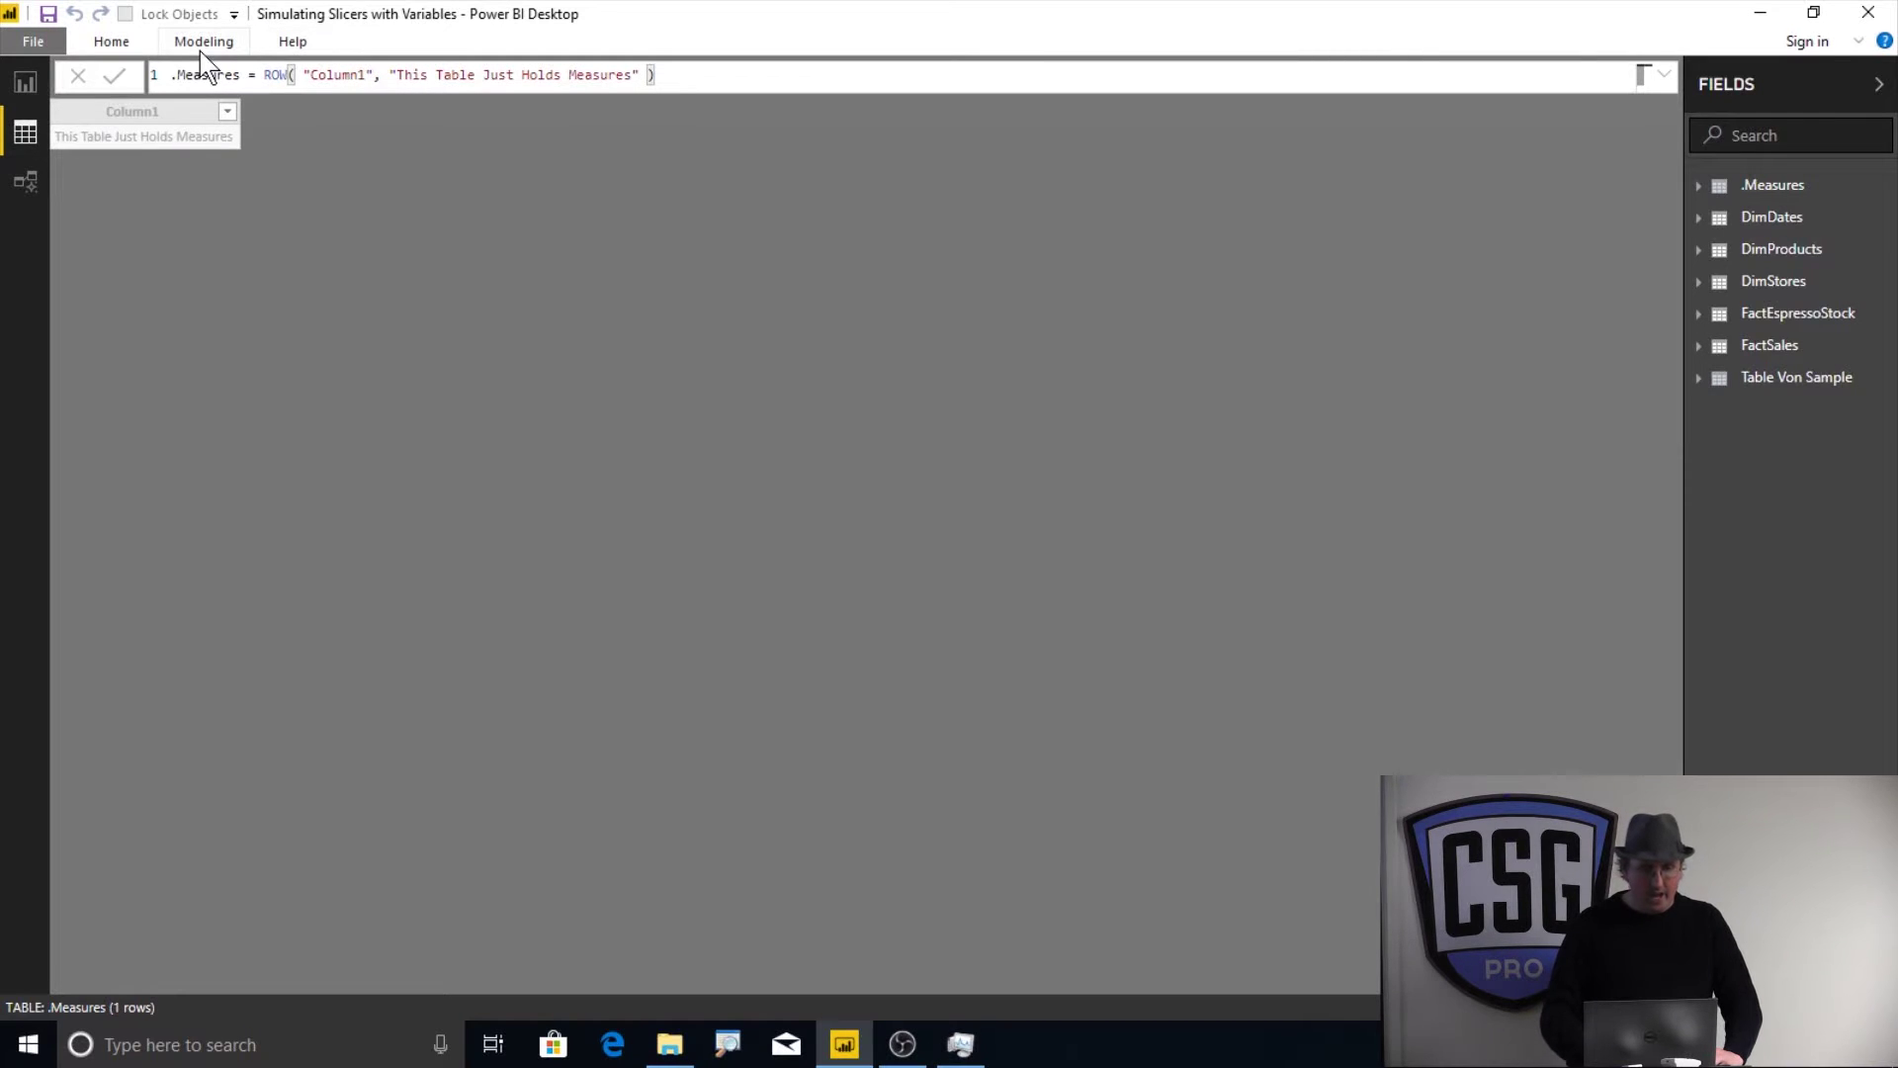
pyautogui.click(203, 42)
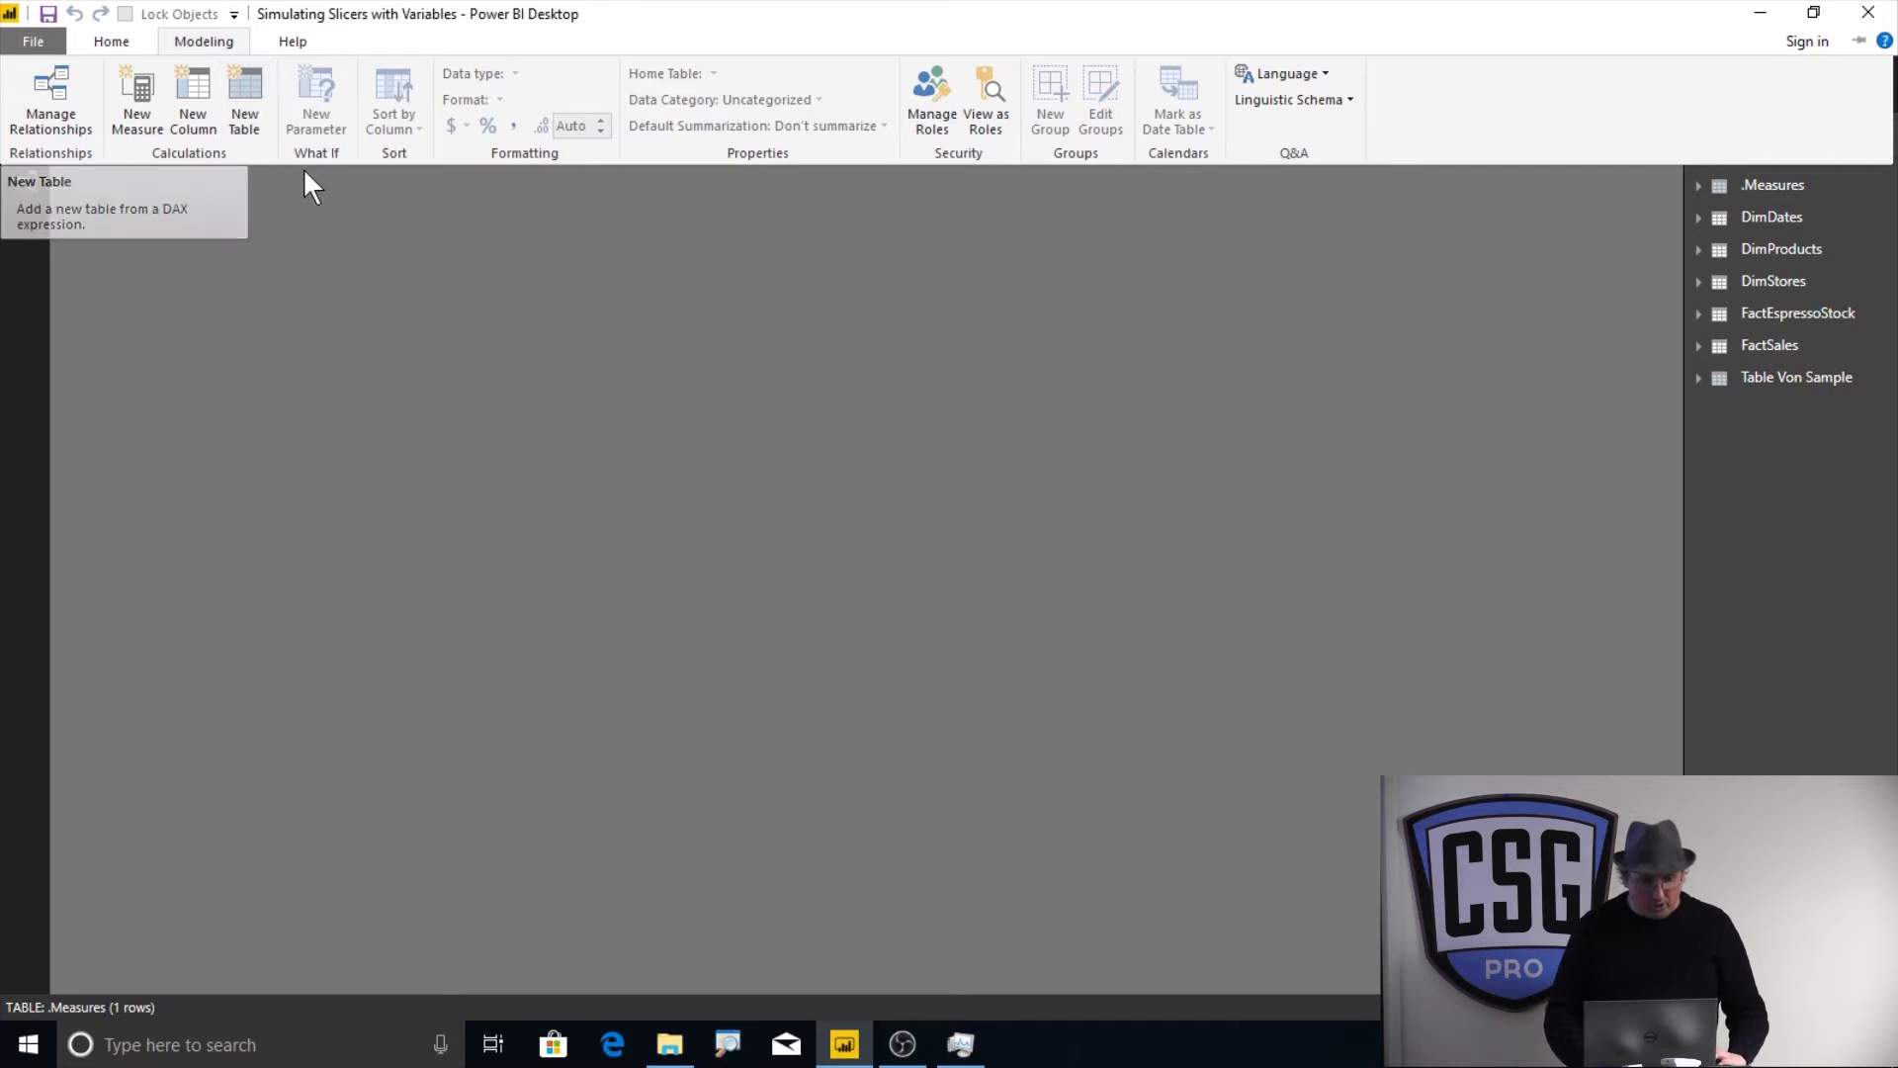
# - Create a new calculated table and replace 'Table' with the name 'Mam Product Line Salese v2'
pyautogui.click(241, 99)
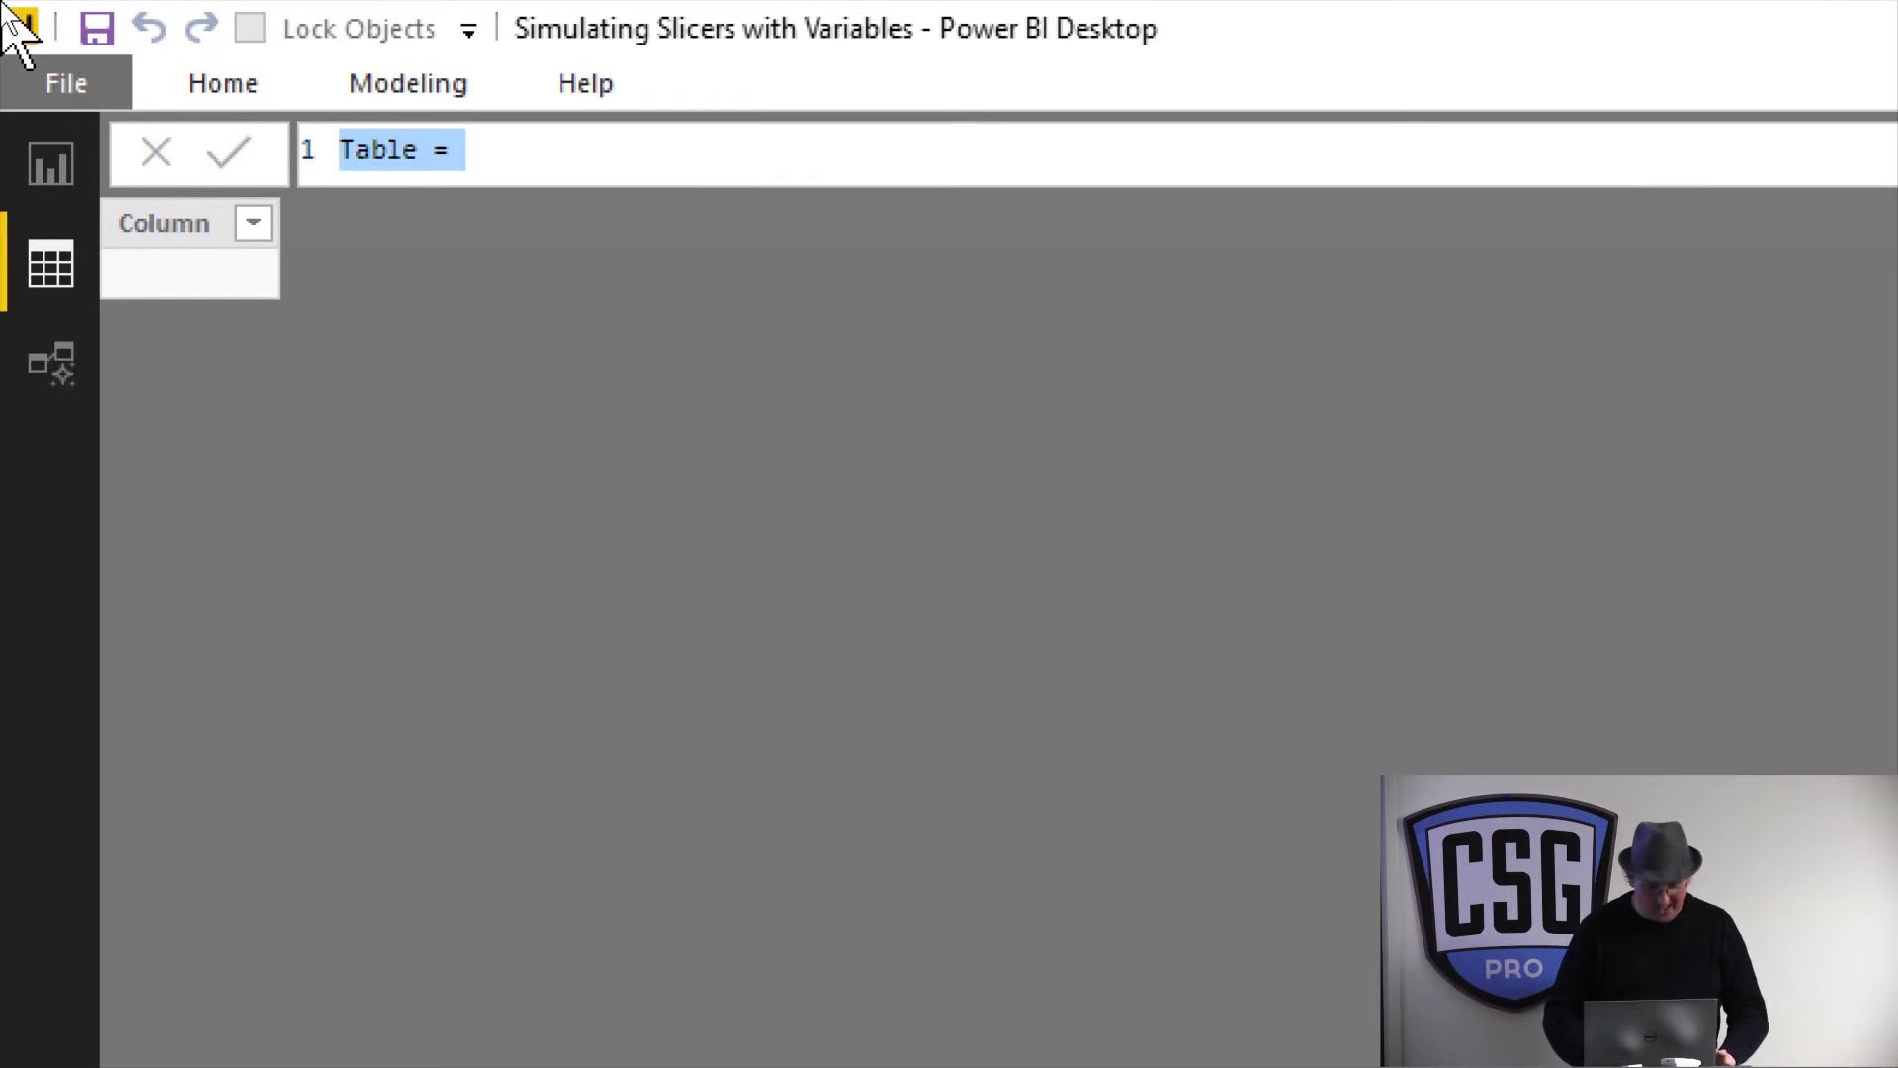
pyautogui.press('Right')
pyautogui.press('Left')
pyautogui.press('Left')
pyautogui.press('Left')
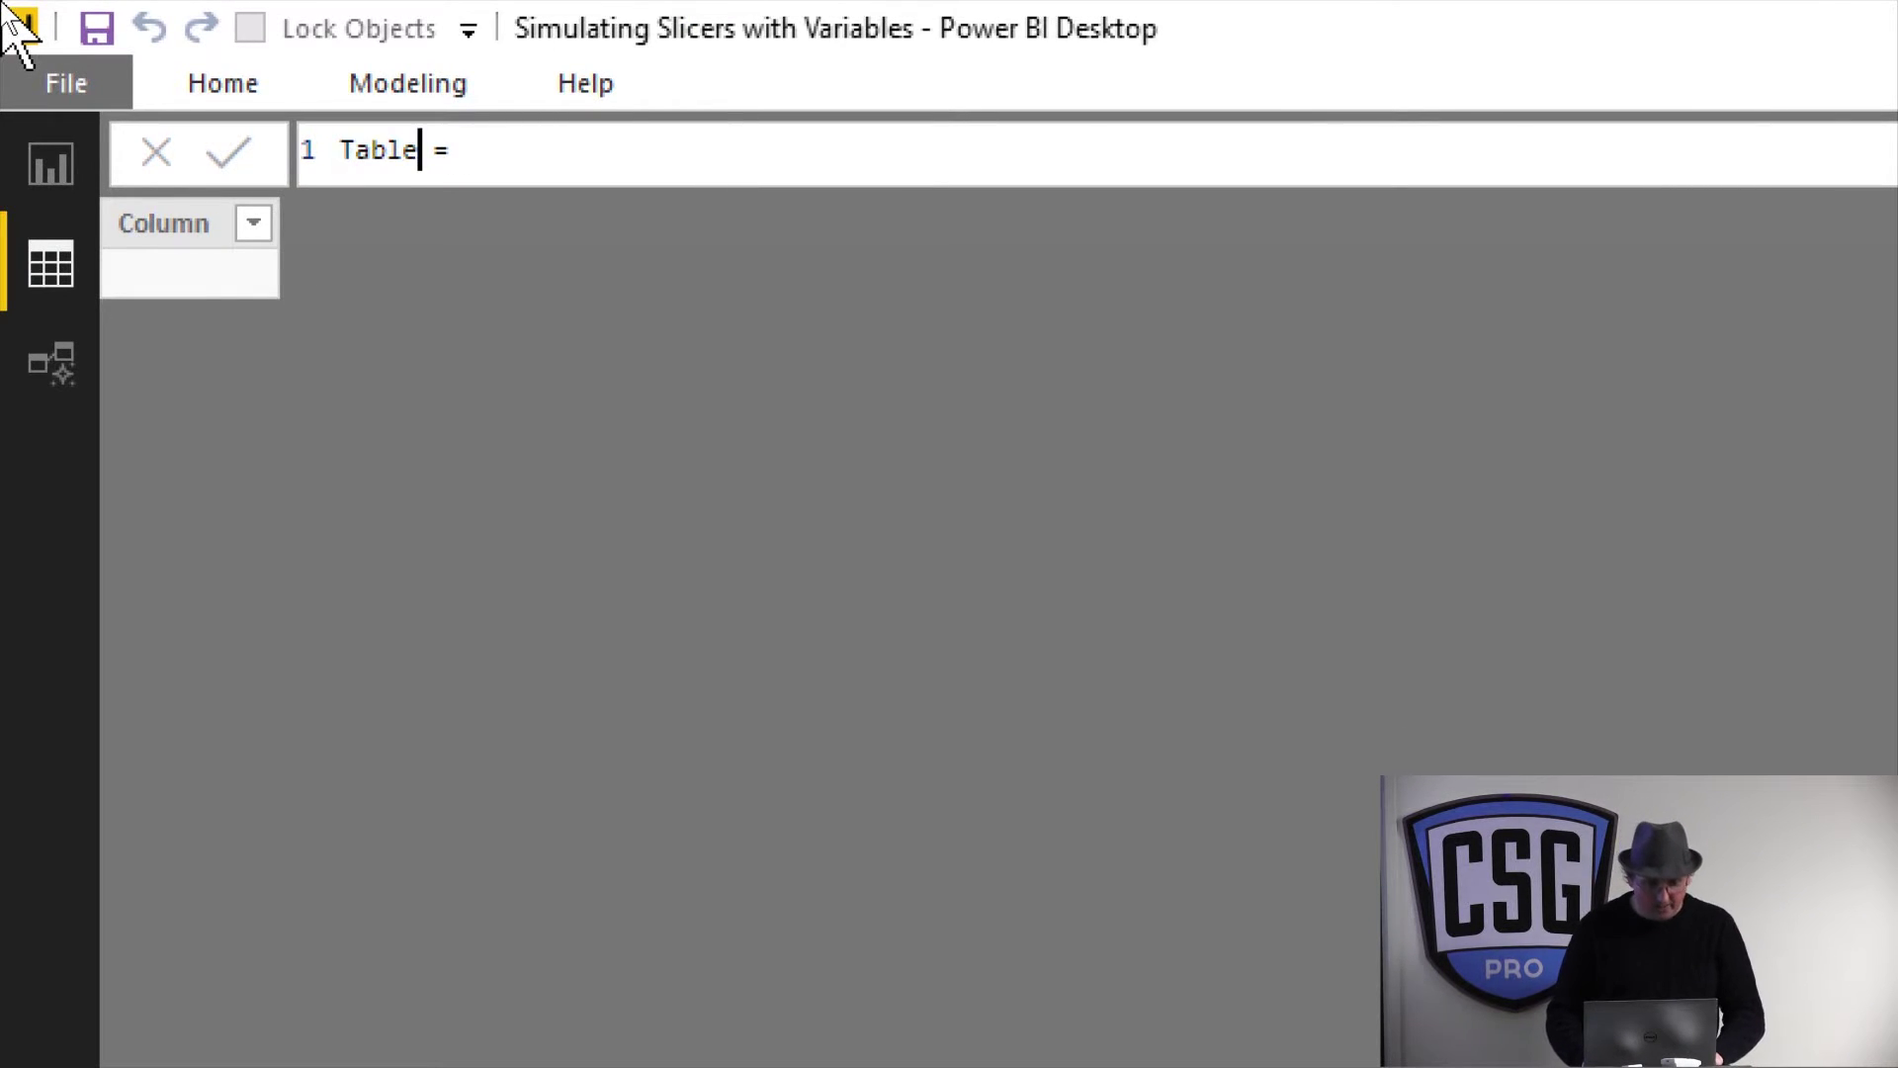
pyautogui.hotkey('shift', 'Left')
pyautogui.hotkey('shift', 'Left')
pyautogui.hotkey('shift', 'Left')
pyautogui.hotkey('shift', 'Left')
pyautogui.hotkey('shift', 'Left')
pyautogui.write('MAX')
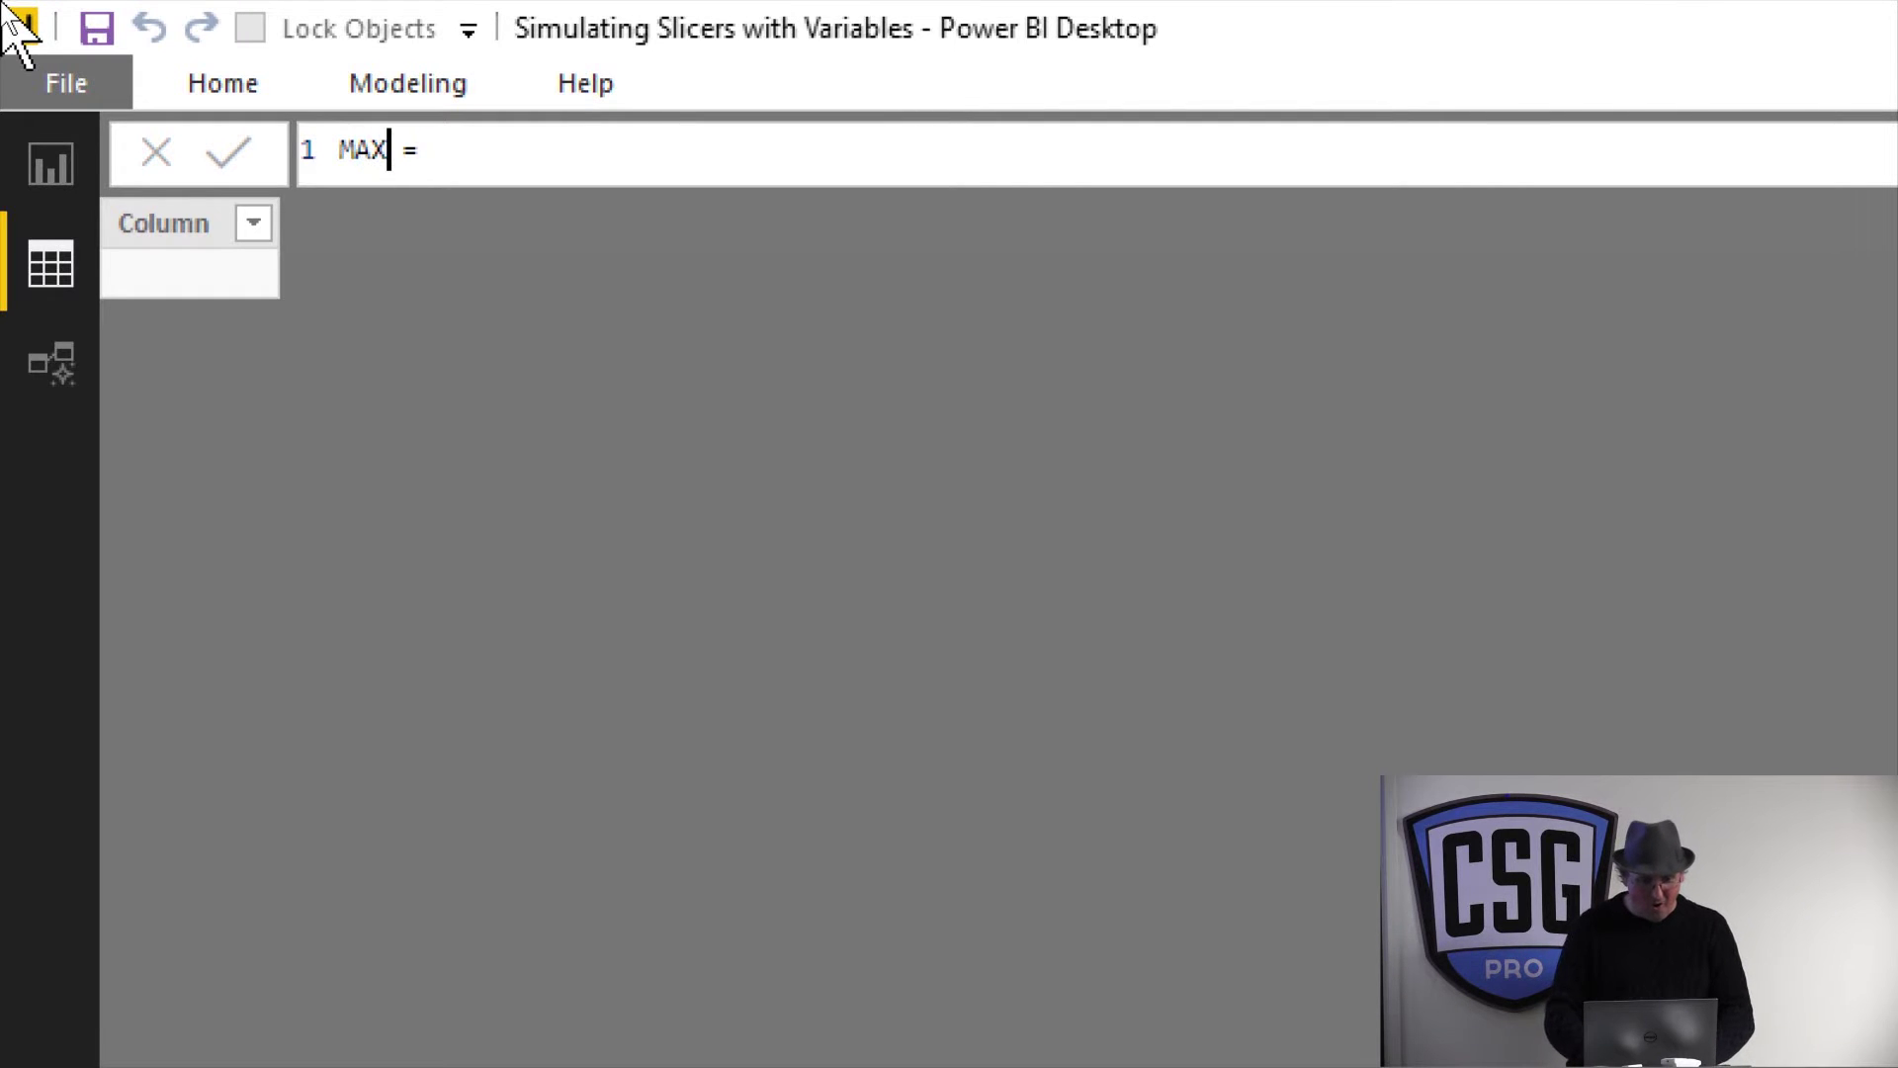
pyautogui.press('BackSpace')
pyautogui.press('BackSpace')
pyautogui.write('am Produc')
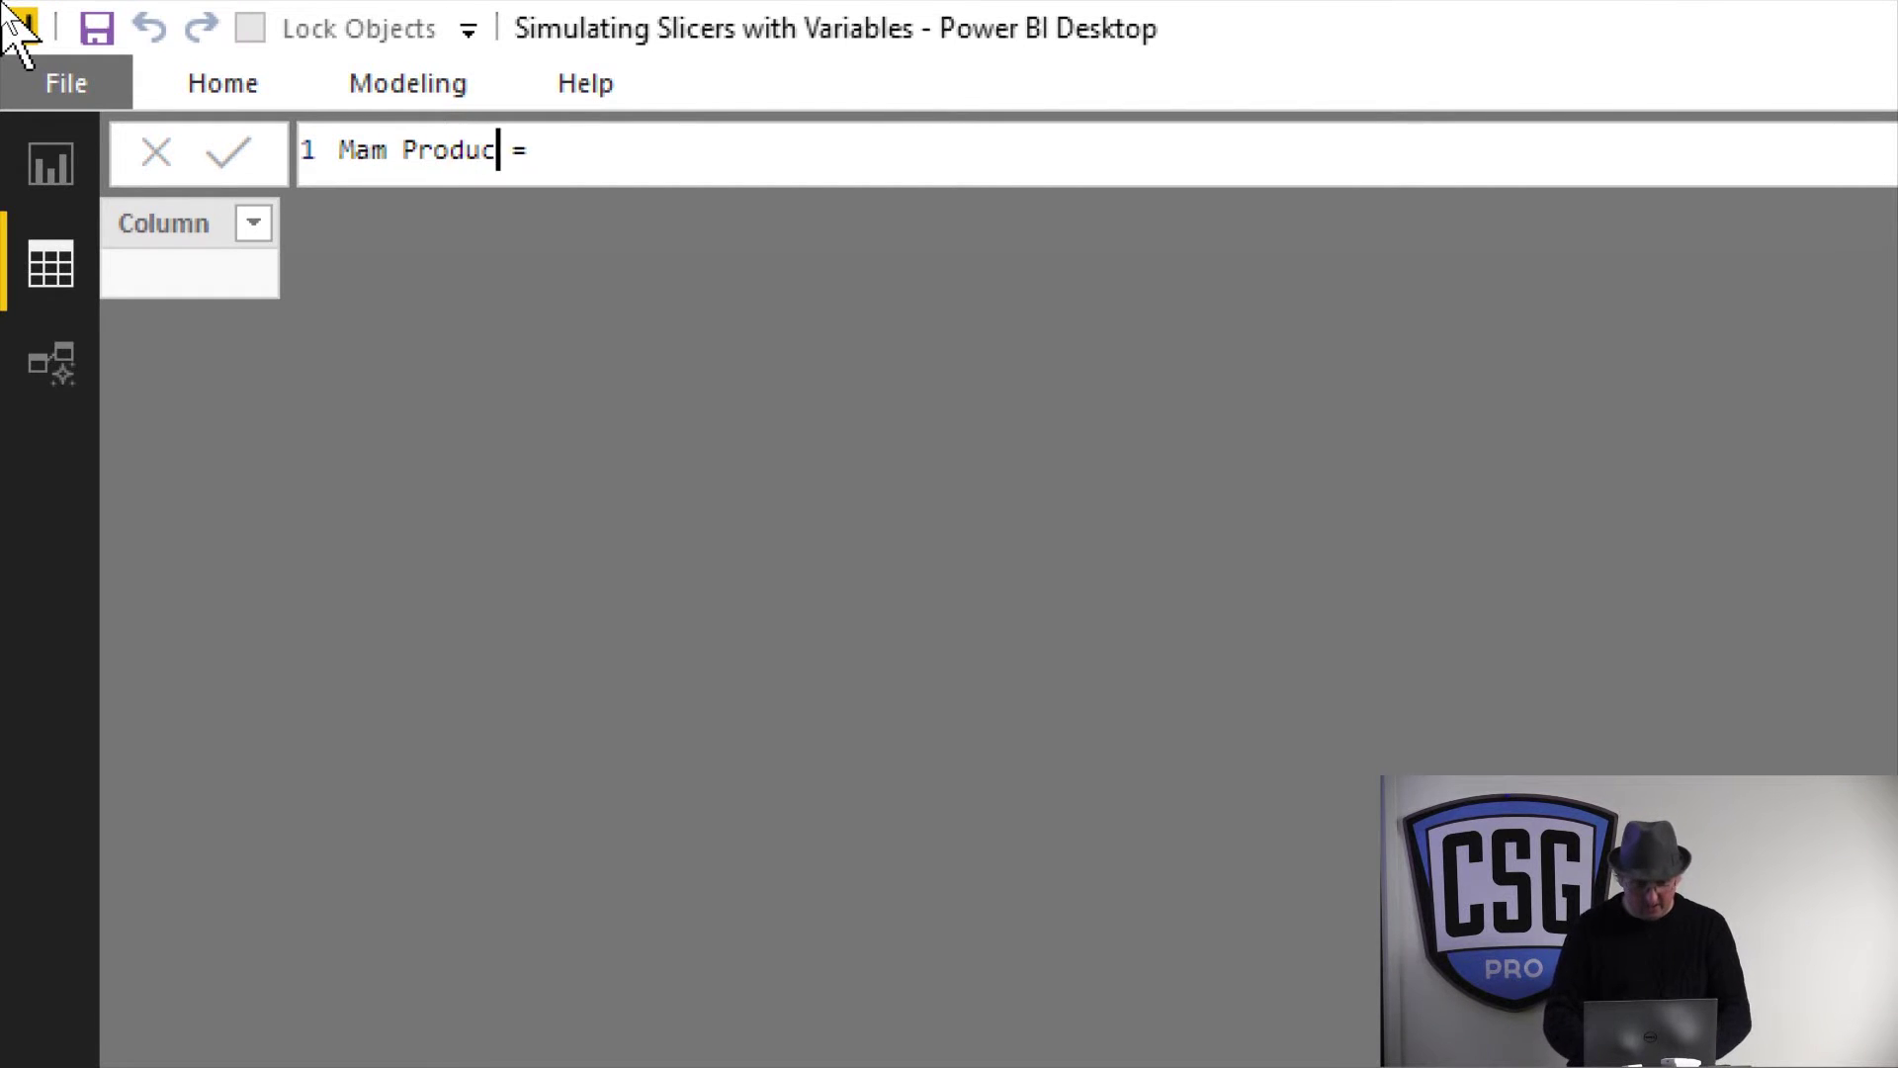
pyautogui.write('t Line ')
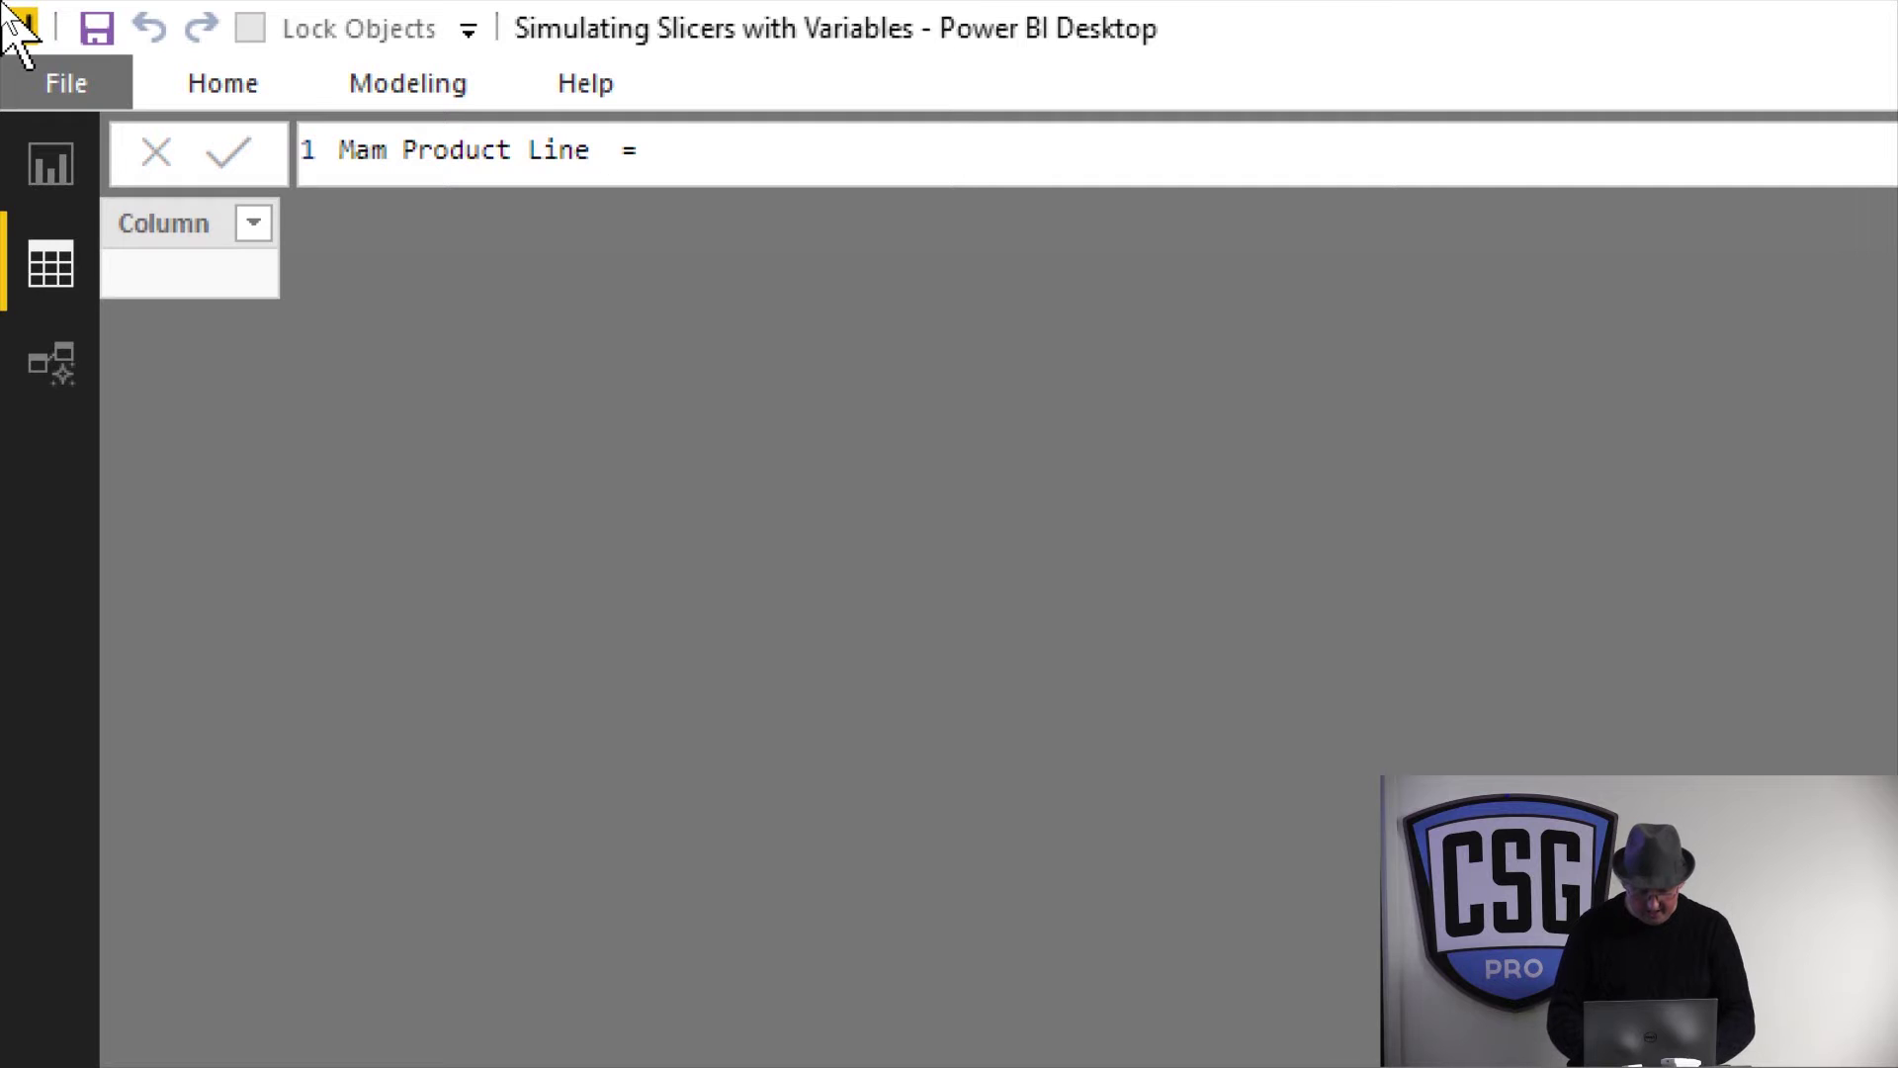
pyautogui.write('Salese v2')
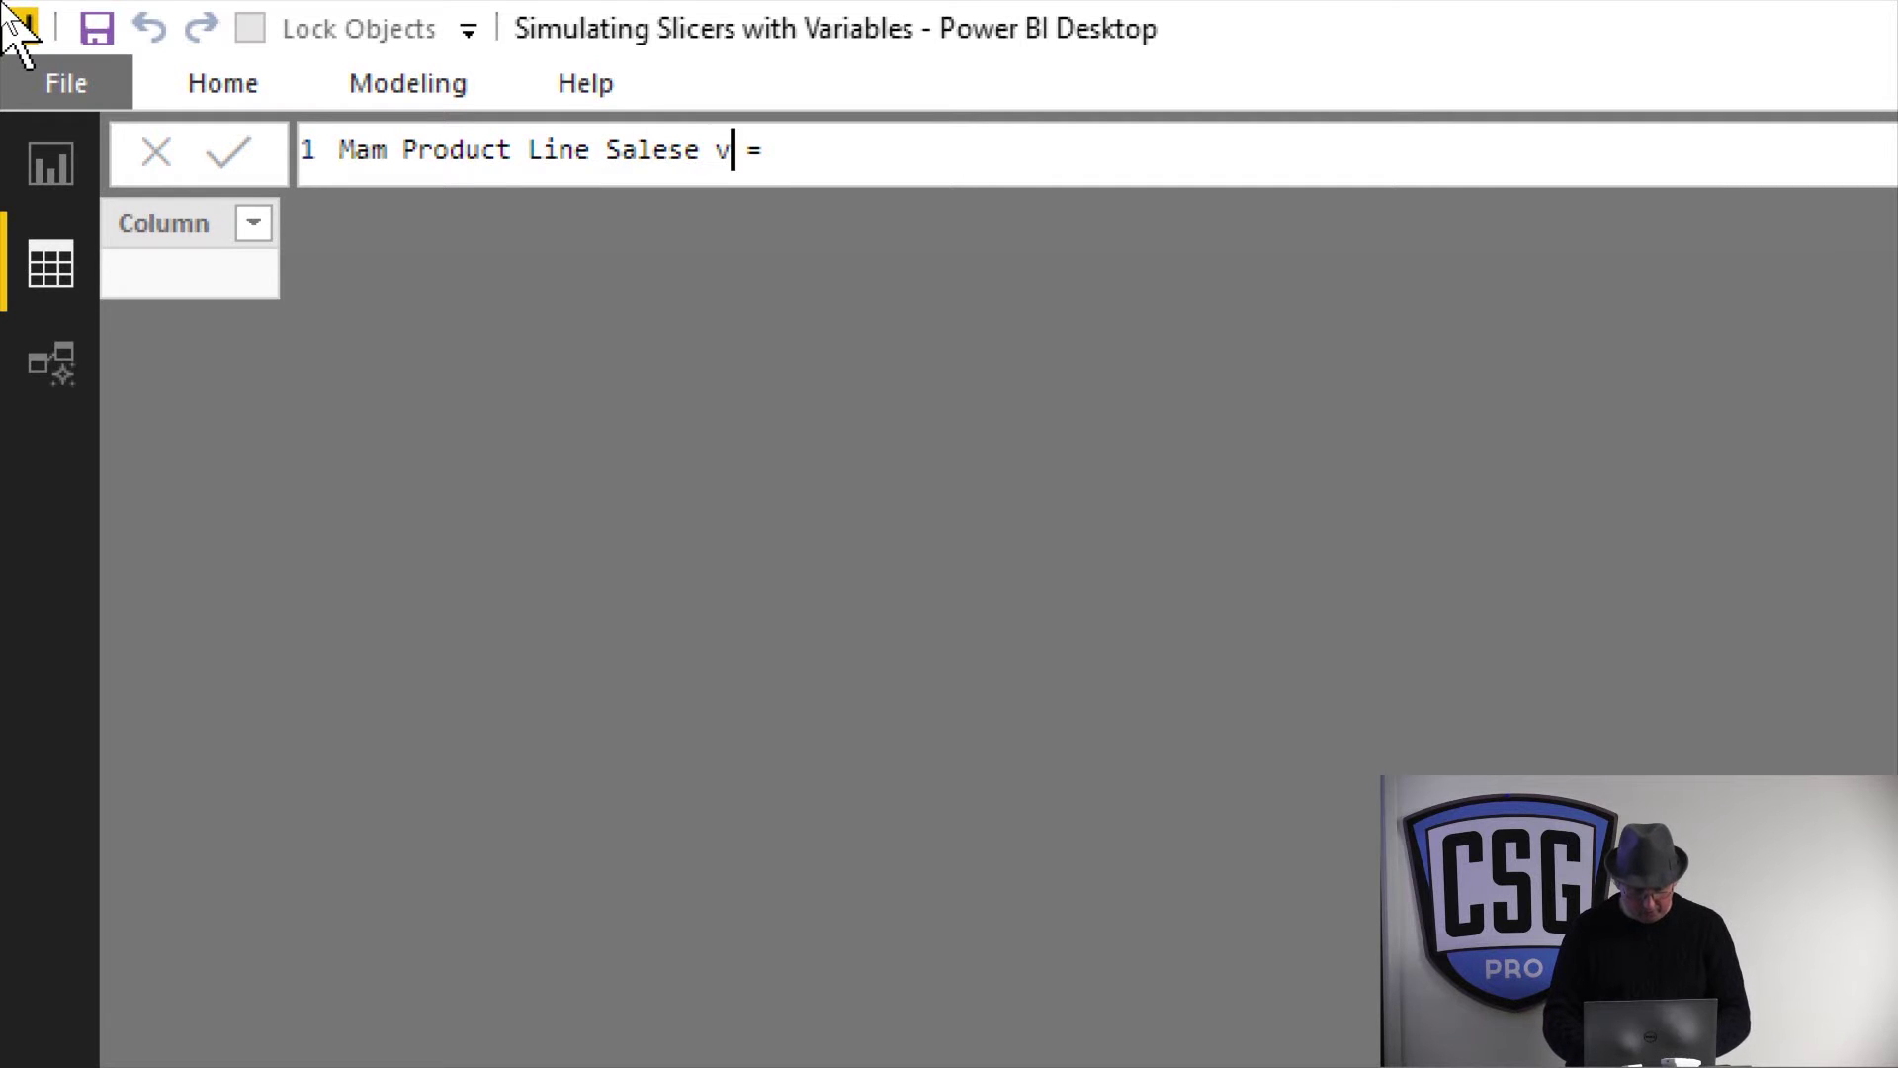
# - Remove the extra space before '=' and correct 'Mam' to 'Max' in the table name
pyautogui.press('Right')
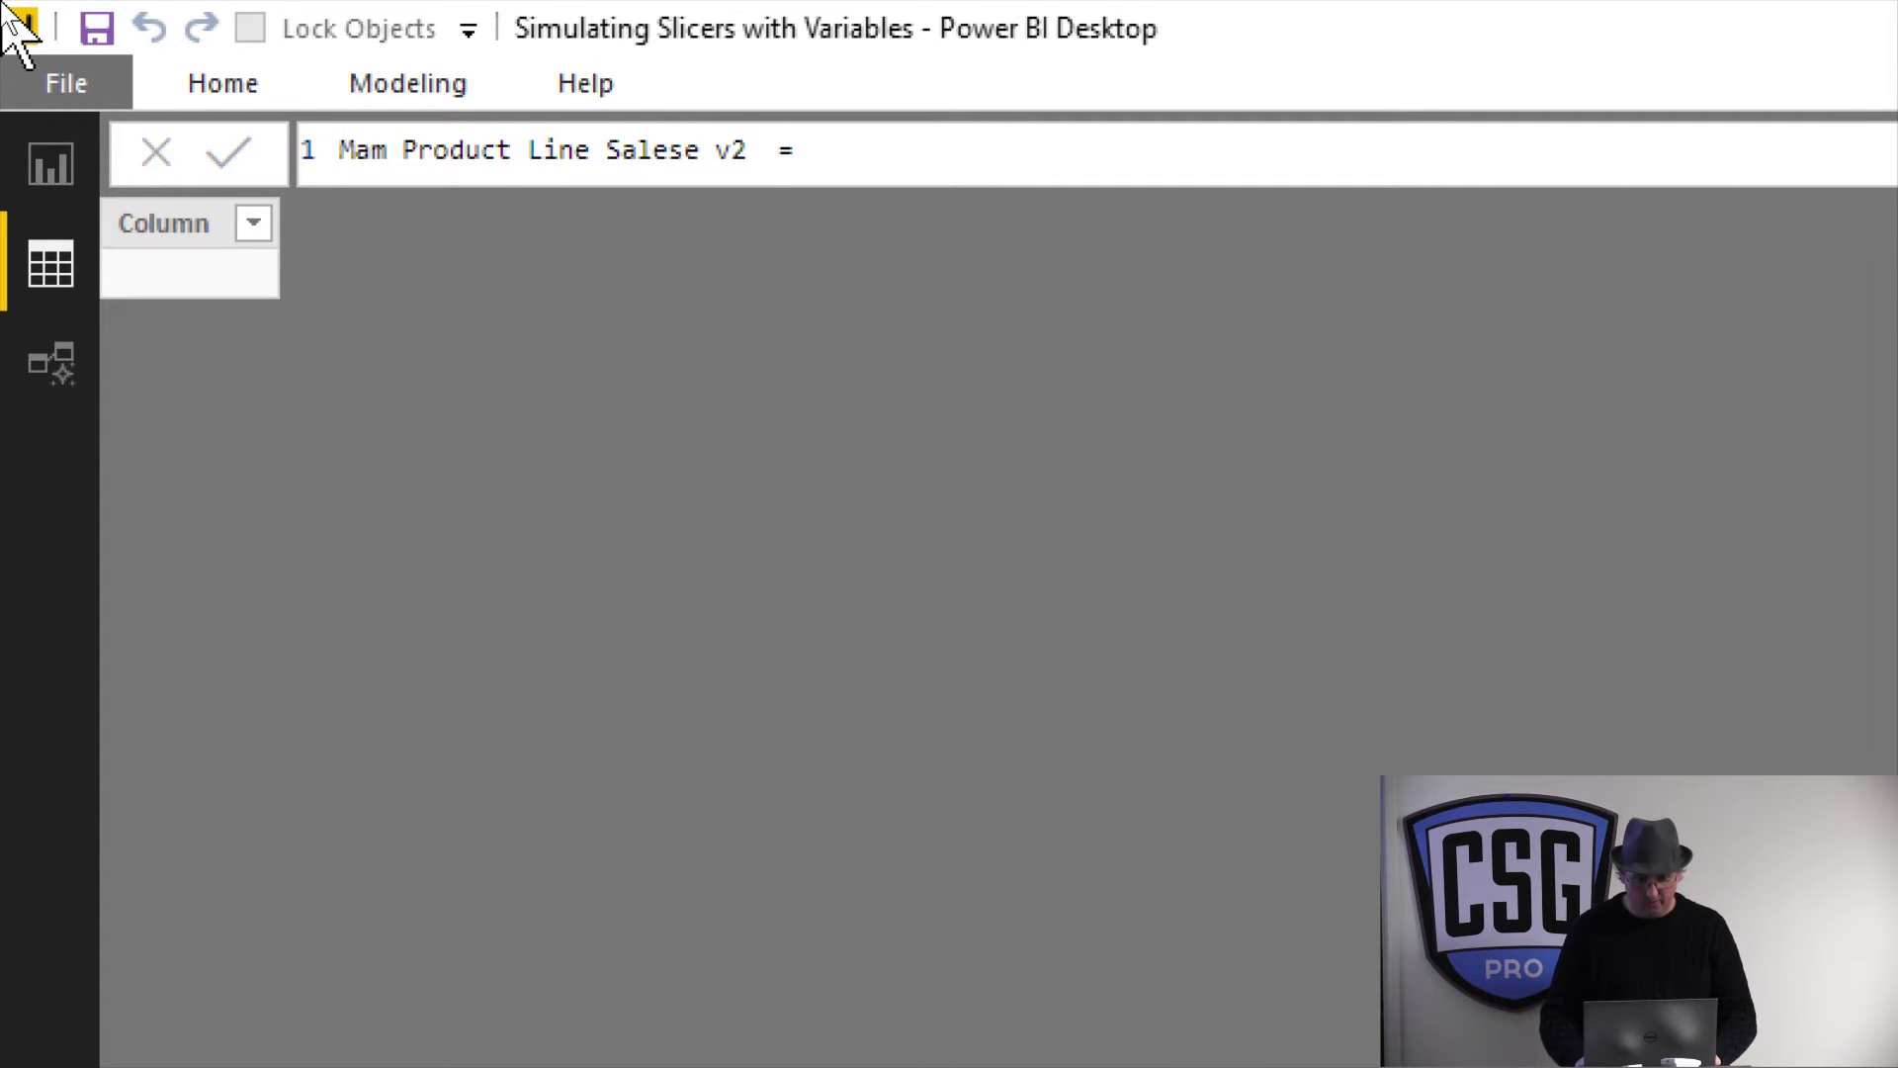
pyautogui.press('BackSpace')
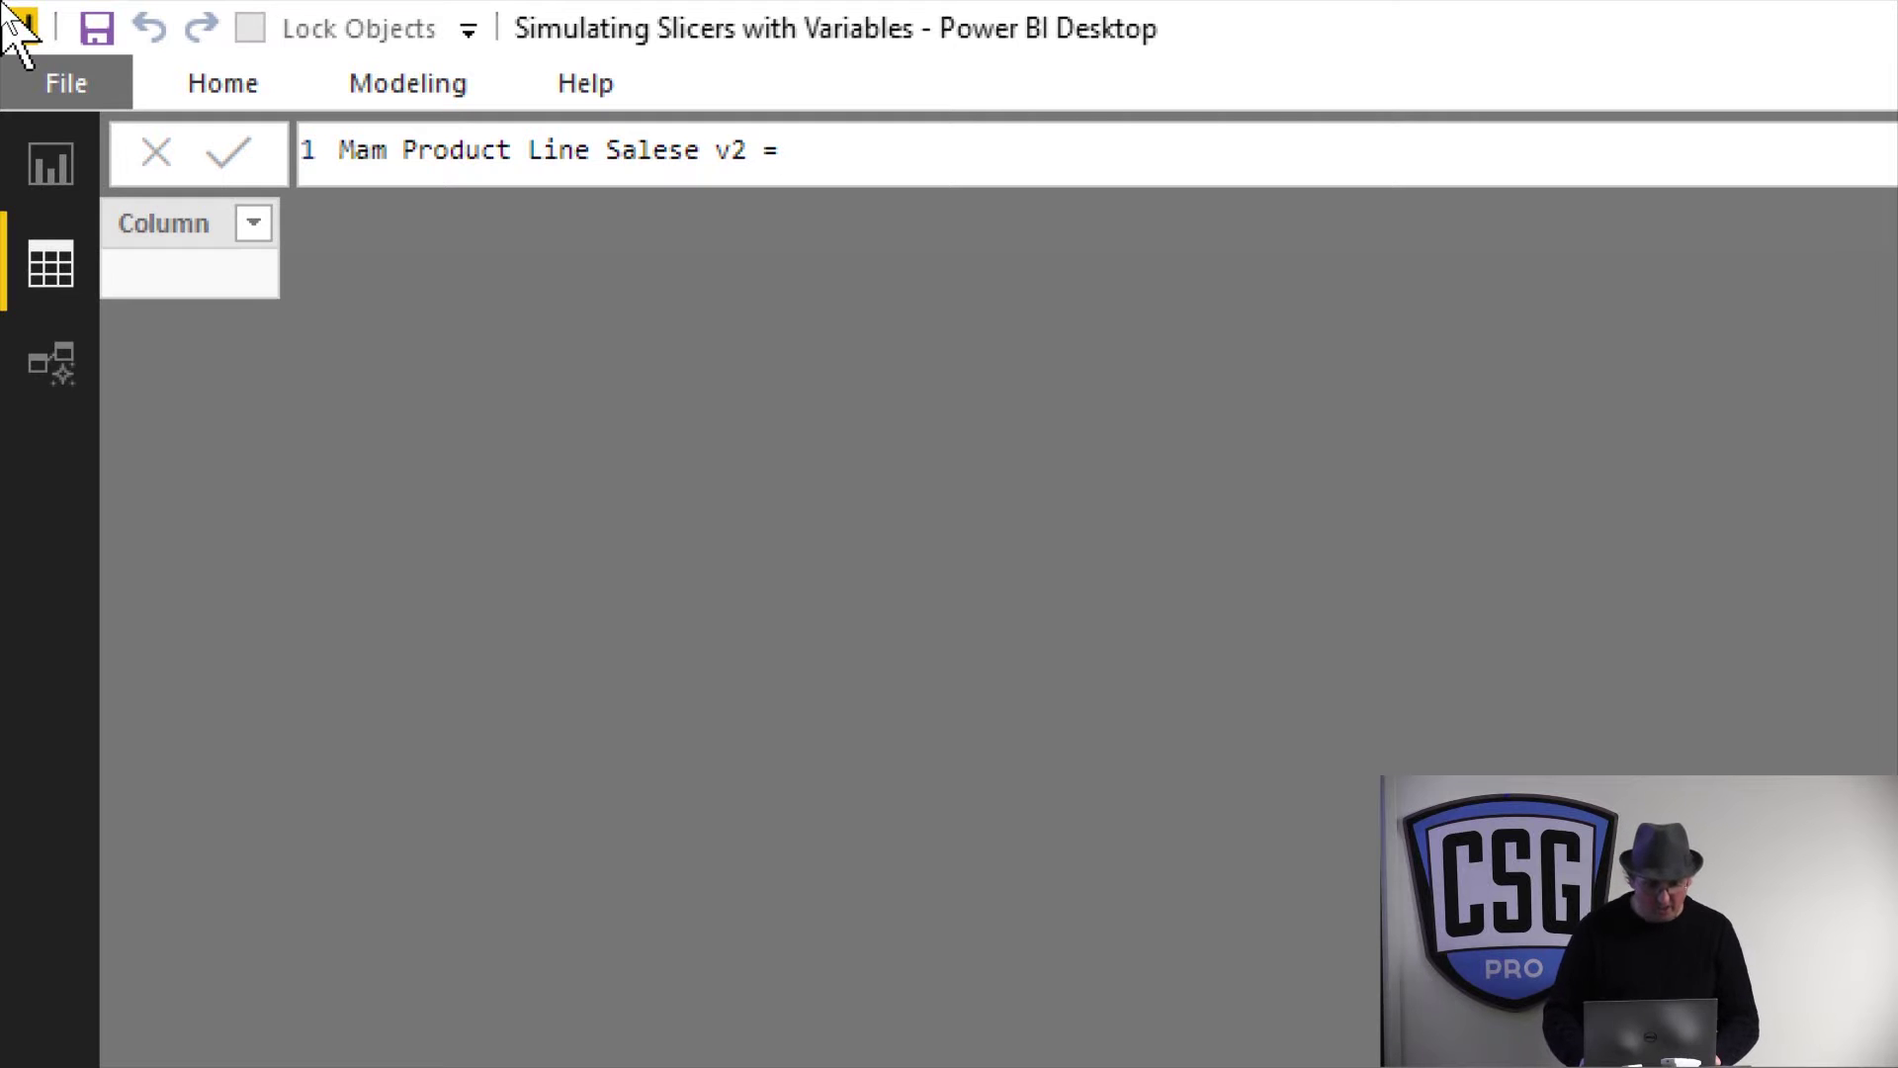
pyautogui.hotkey('ctrl', 'Left')
pyautogui.hotkey('ctrl', 'Left')
pyautogui.press('Right')
pyautogui.press('Right')
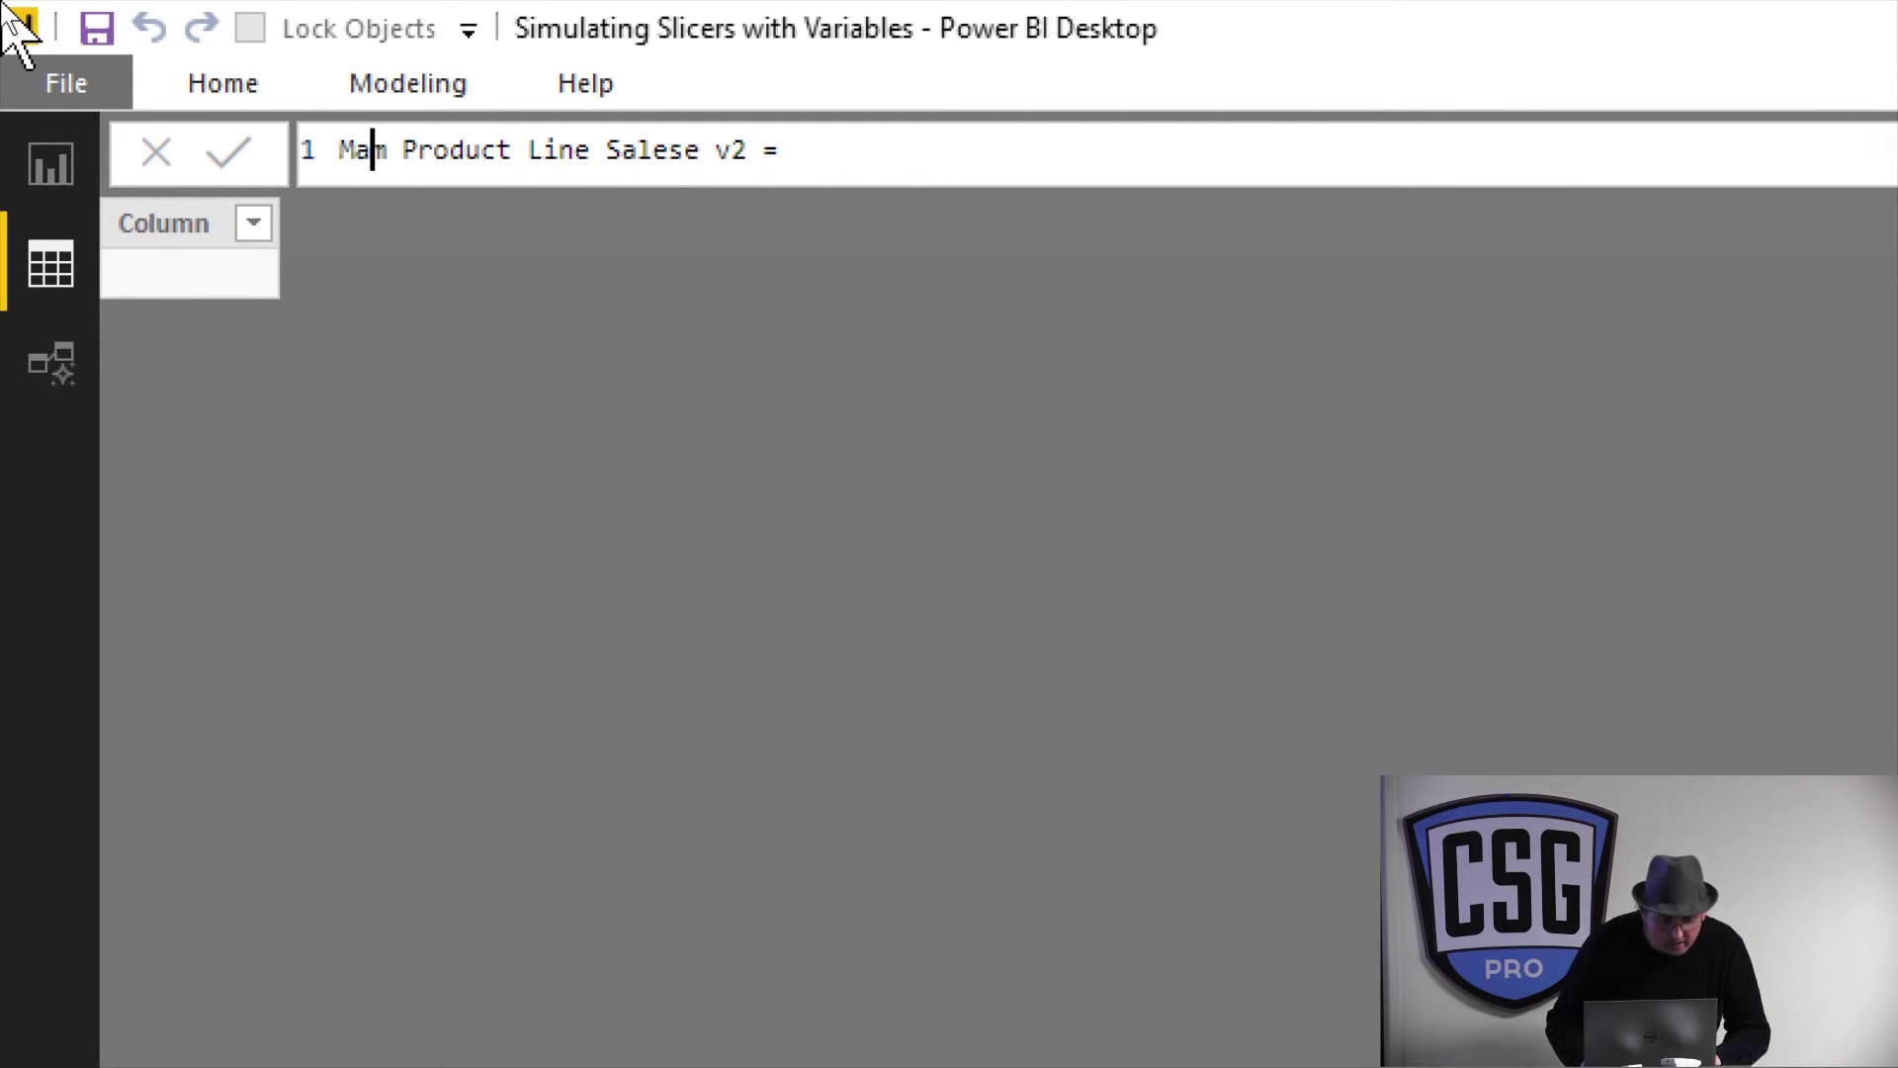
pyautogui.press('BackSpace')
pyautogui.write('x')
pyautogui.press('Right')
pyautogui.press('Right')
pyautogui.press('Right')
pyautogui.press('Right')
pyautogui.press('Right')
pyautogui.press('Right')
pyautogui.press('Right')
pyautogui.press('Right')
pyautogui.press('Right')
pyautogui.press('Right')
pyautogui.press('Right')
pyautogui.press('Right')
pyautogui.press('Right')
pyautogui.press('Right')
pyautogui.press('Right')
pyautogui.press('Right')
pyautogui.press('Right')
pyautogui.press('Right')
pyautogui.press('Right')
pyautogui.press('Right')
pyautogui.press('Right')
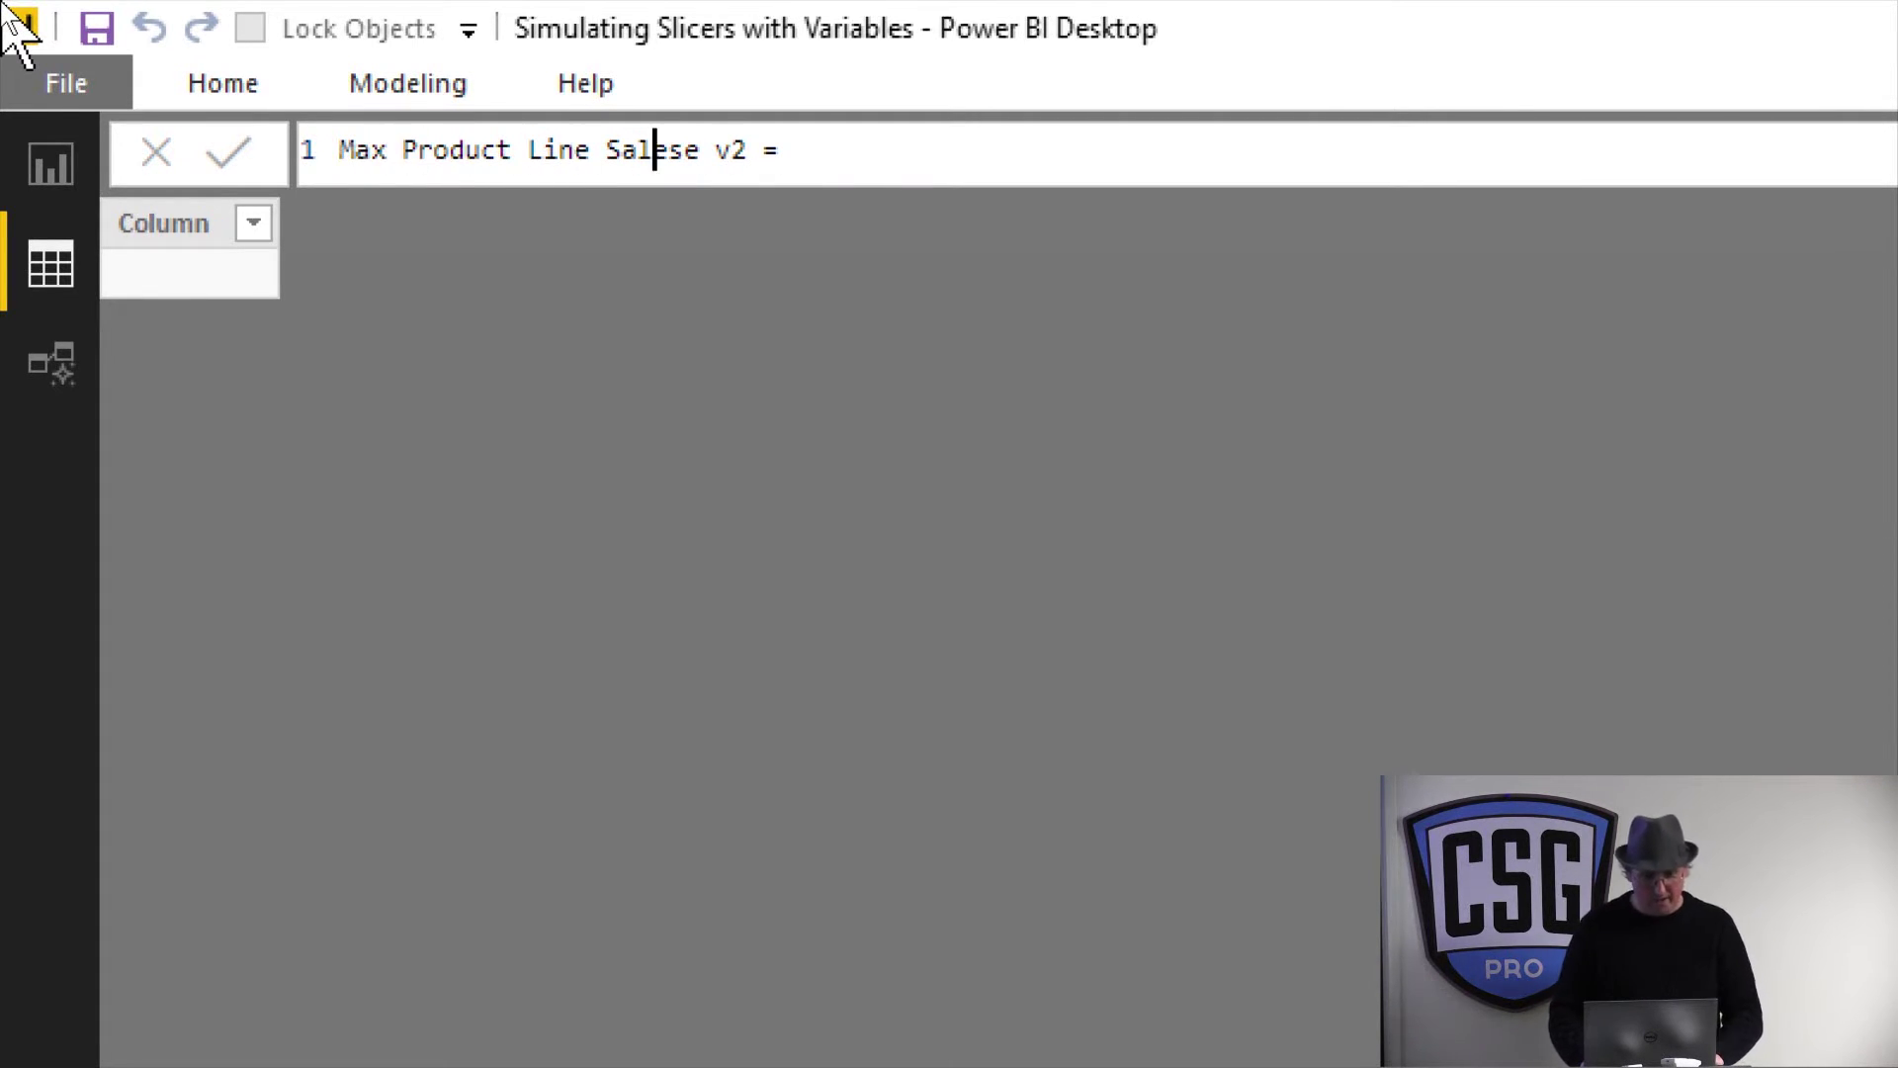
# - Start a VAR vrProductLines line and fix the table name to 'Max Product Line Sales v2'
pyautogui.hotkey('shift', 'Return')
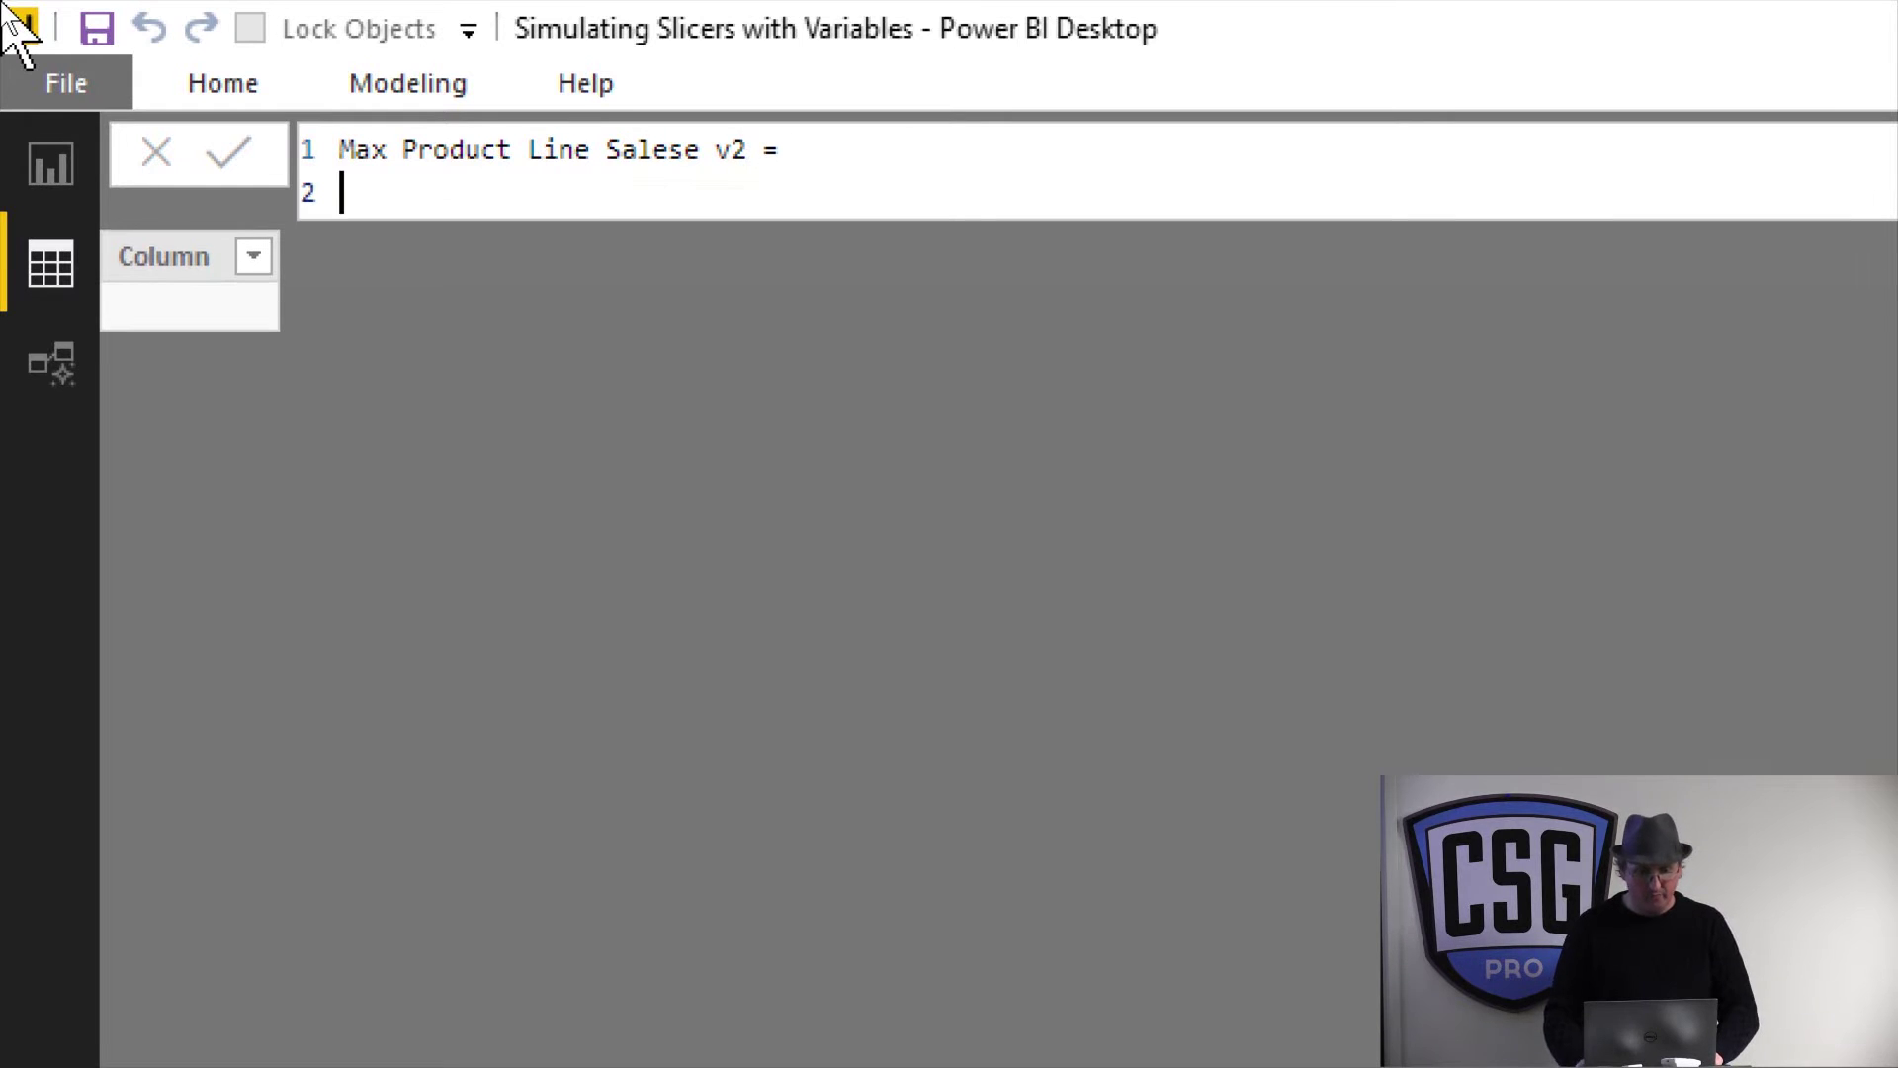
pyautogui.write('VAR')
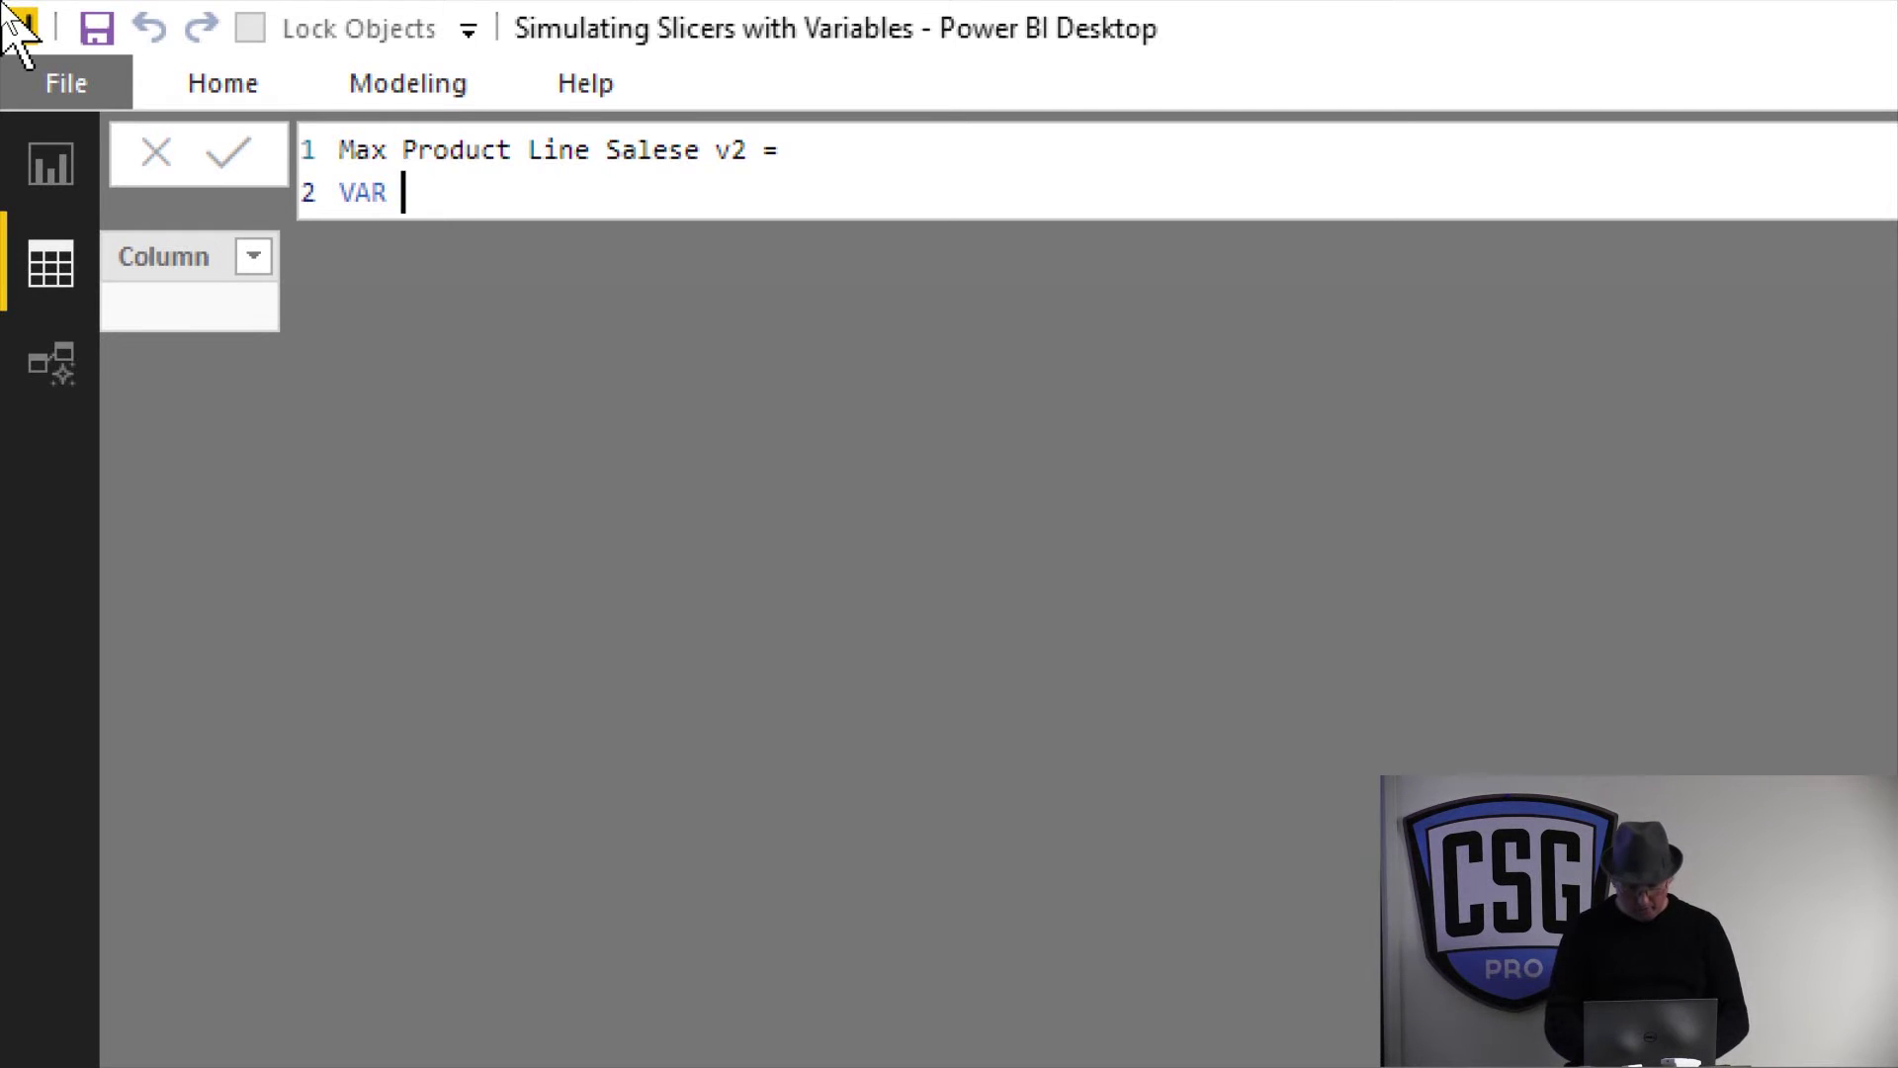
pyautogui.write('VAL')
pyautogui.press('BackSpace')
pyautogui.press('BackSpace')
pyautogui.write('vrP')
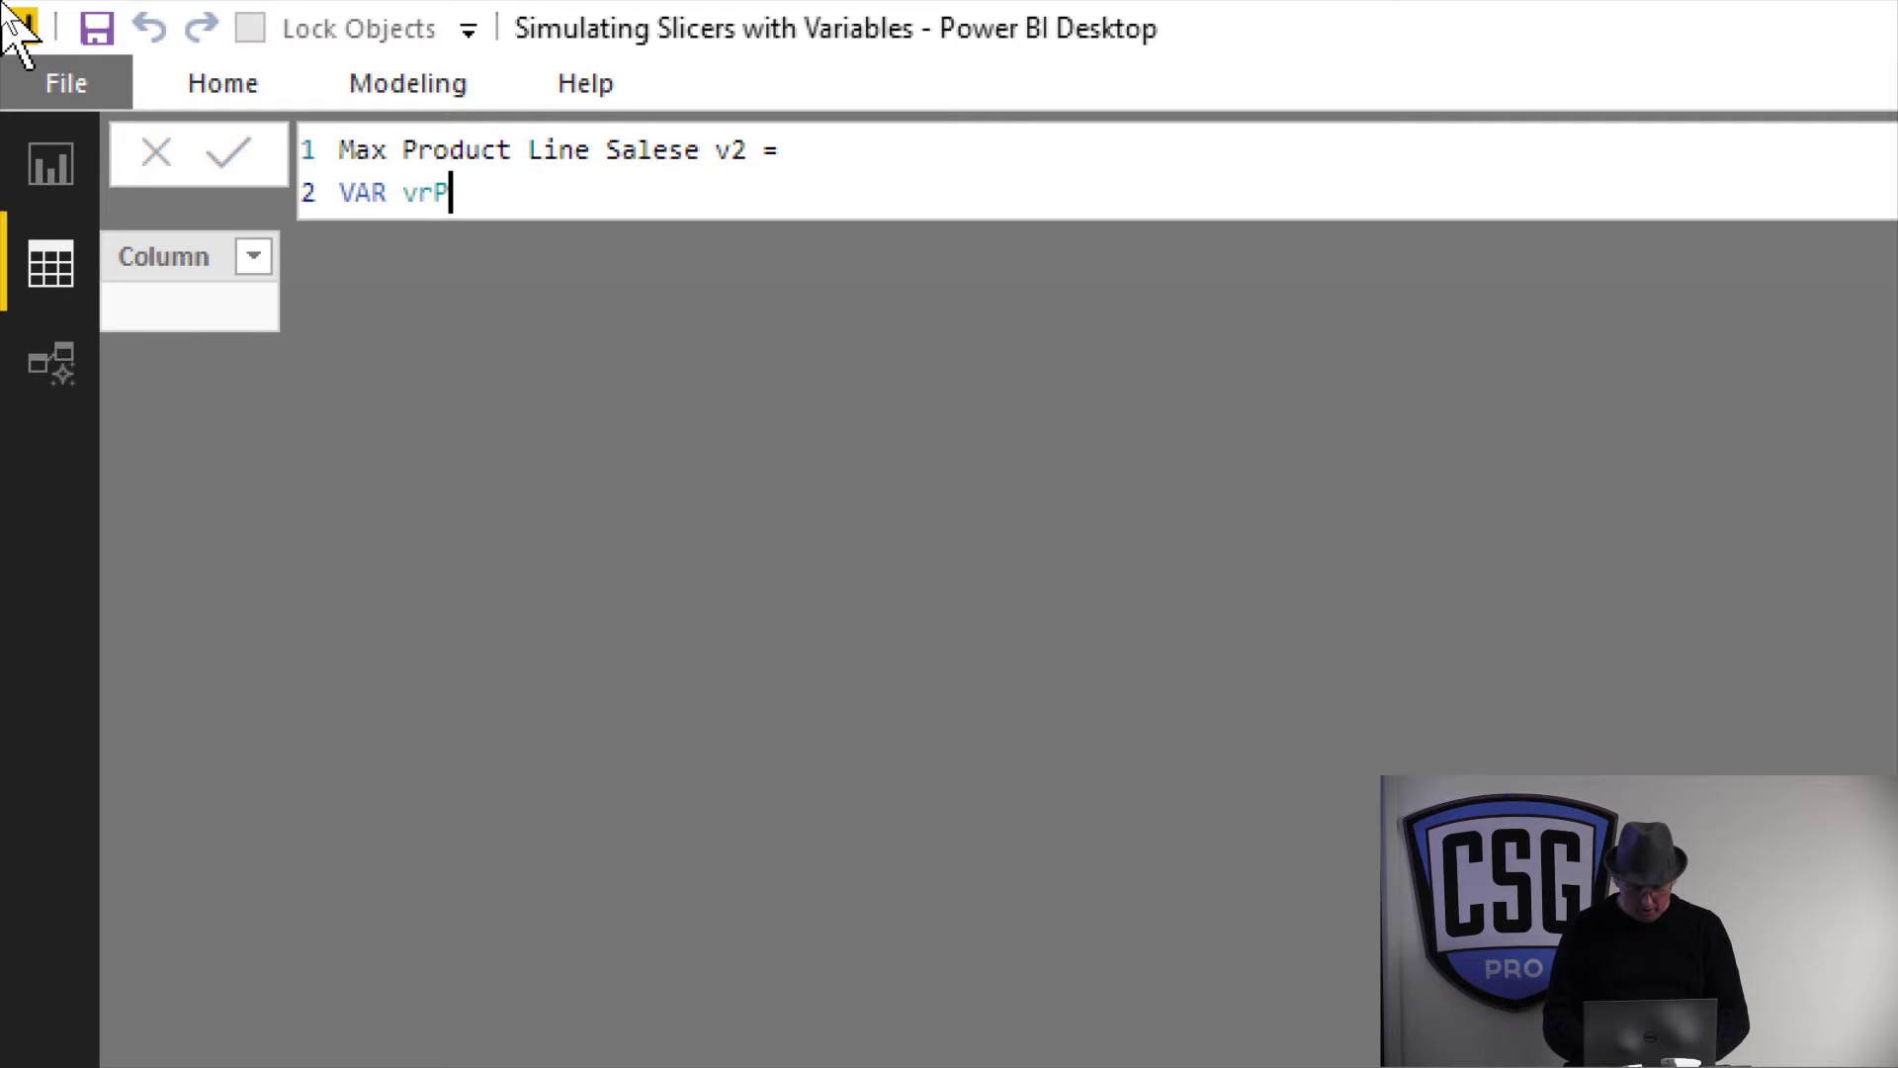
pyautogui.write('roductLines')
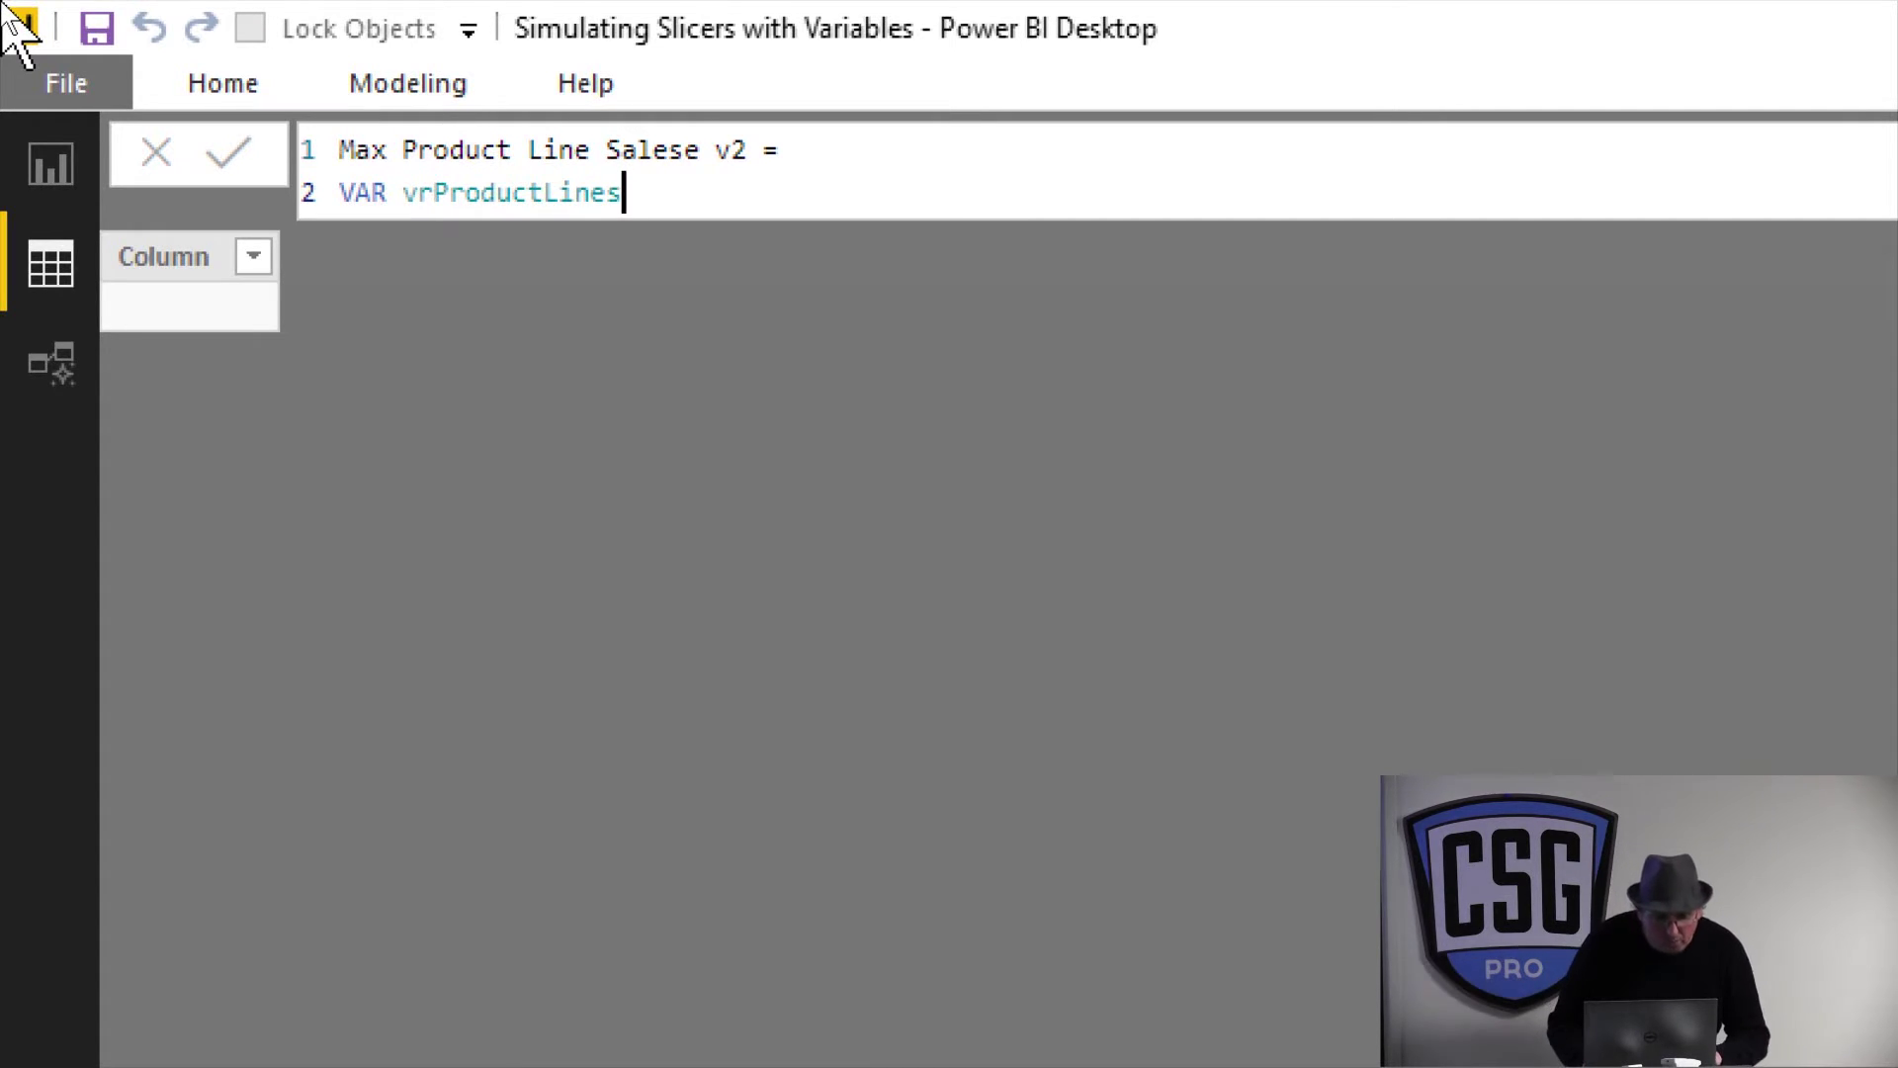
pyautogui.press('Up')
pyautogui.press('Right')
pyautogui.press('Right')
pyautogui.press('Right')
pyautogui.press('Right')
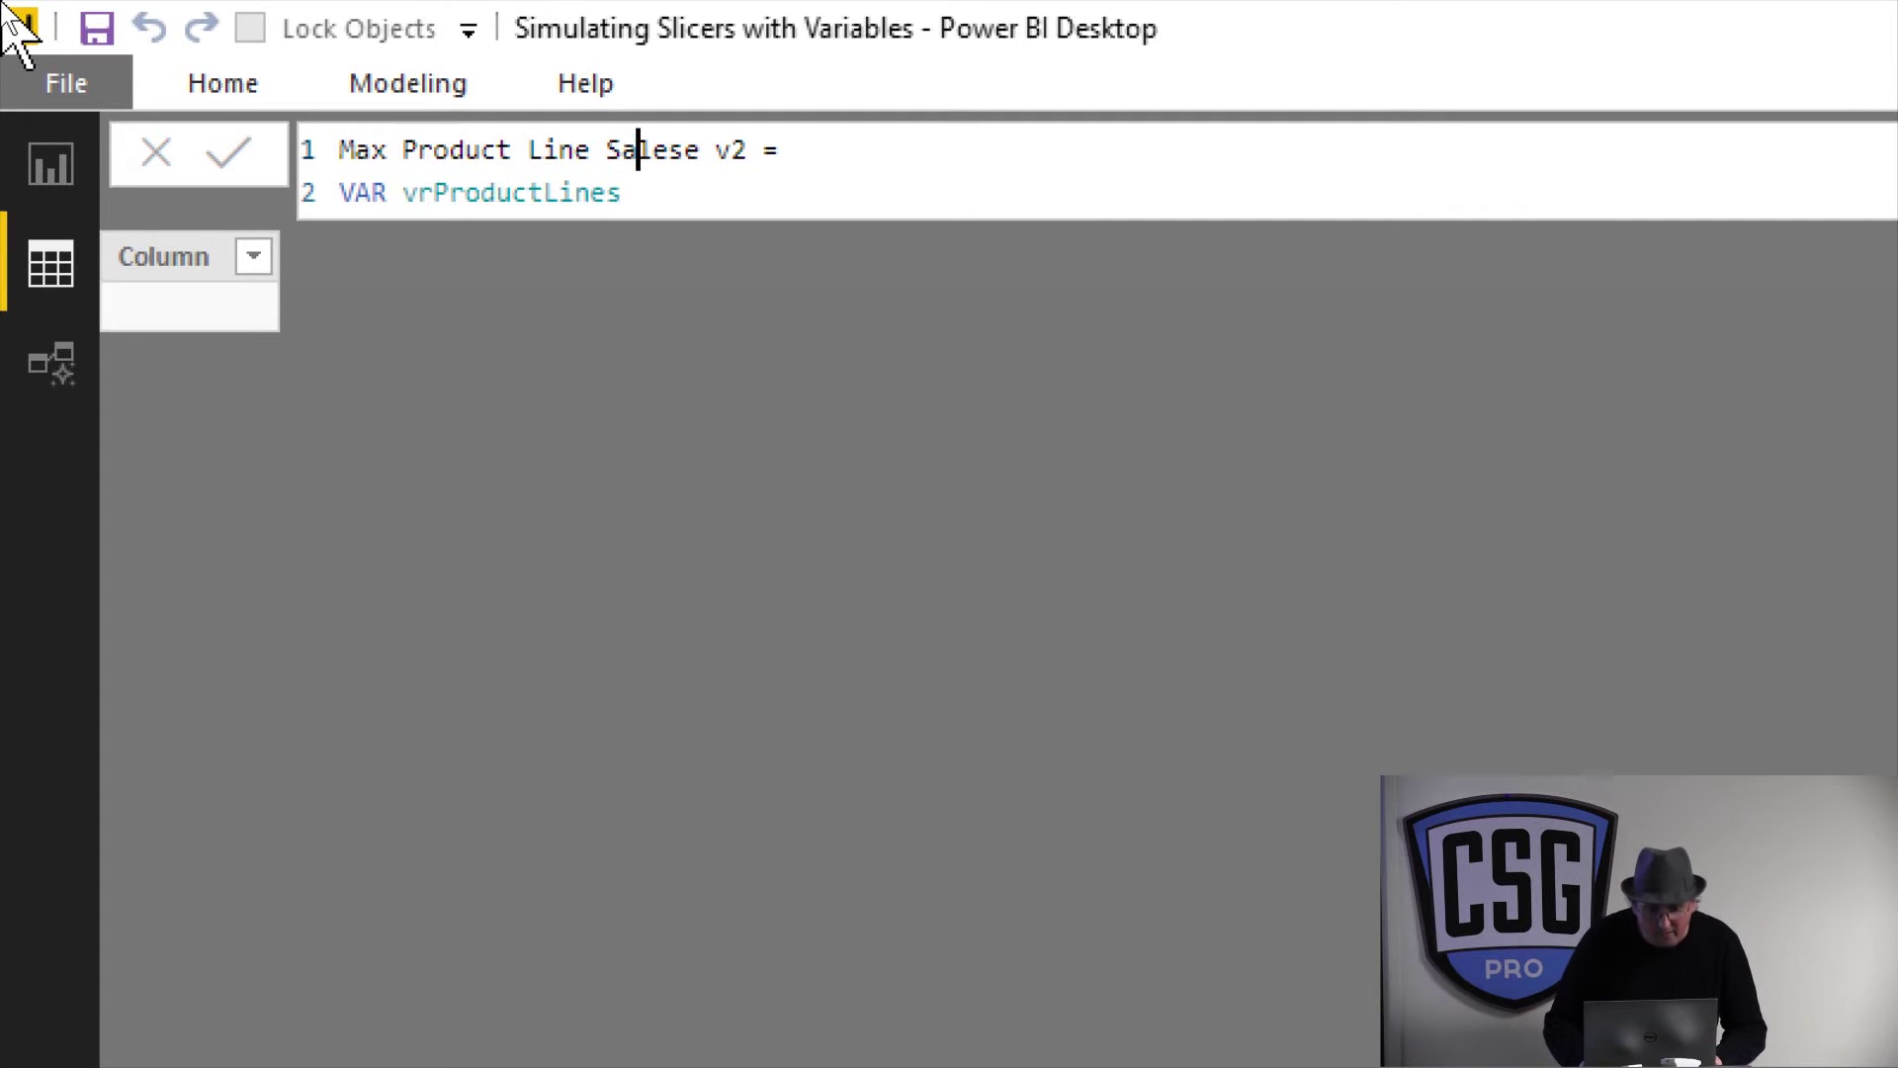
pyautogui.press('Delete')
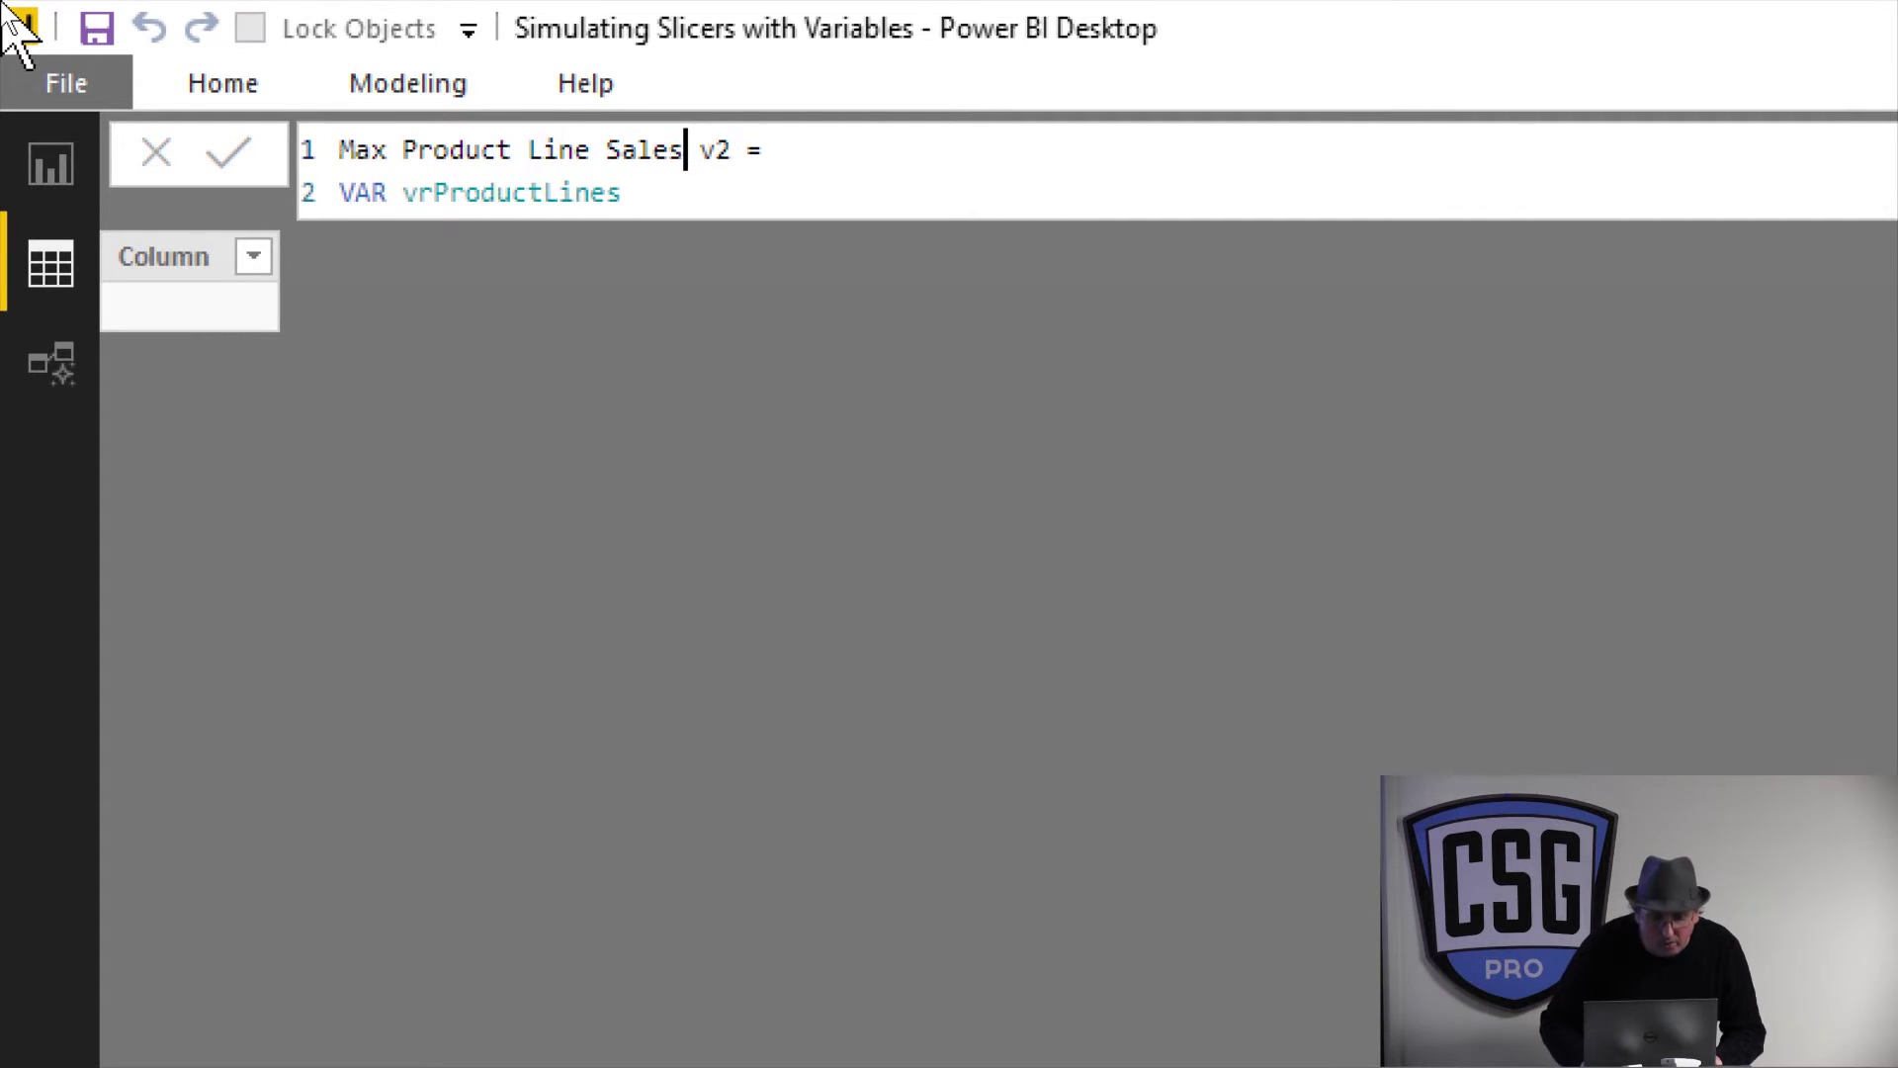
pyautogui.press('Down')
# - Set vrProductLines to VALUES( DimProducts[Line] ), RETURN vrProductLines, and commit the table
pyautogui.write('=')
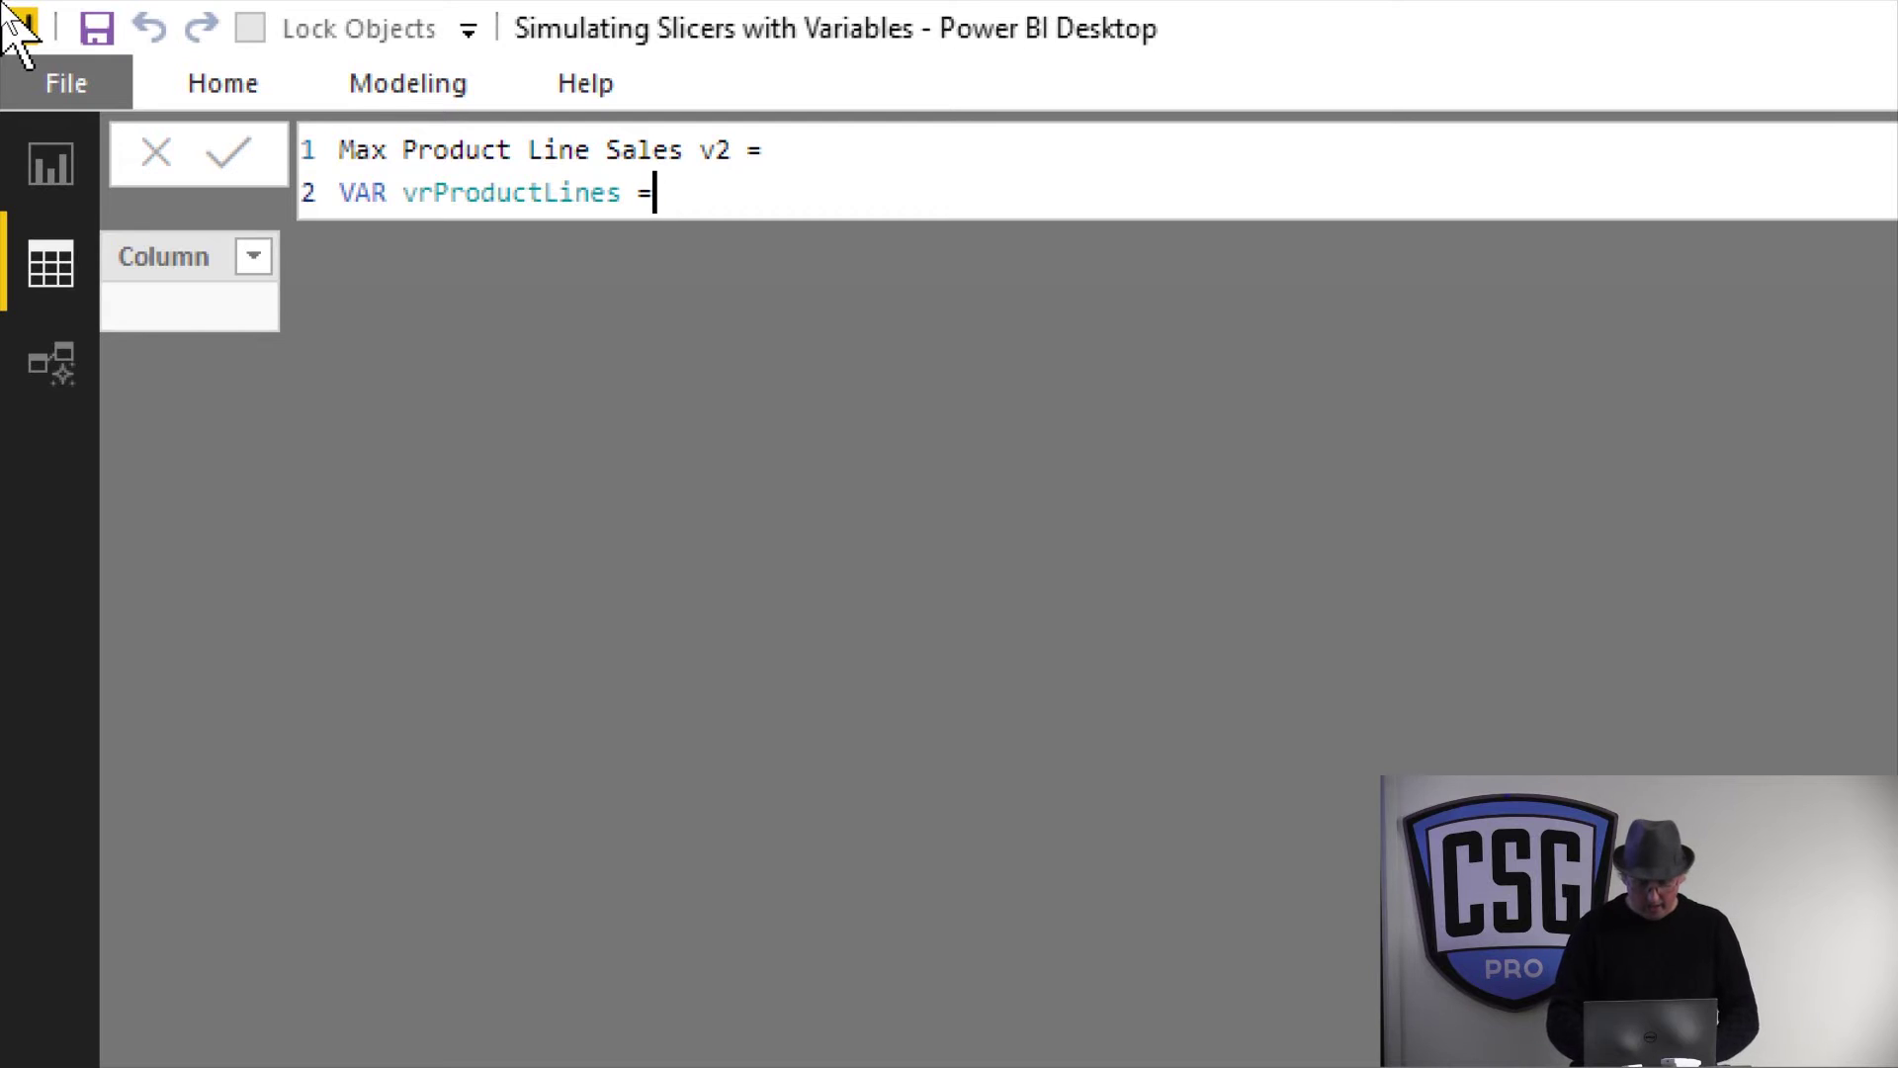
pyautogui.write(' VAL')
pyautogui.press('Down')
pyautogui.press('Tab')
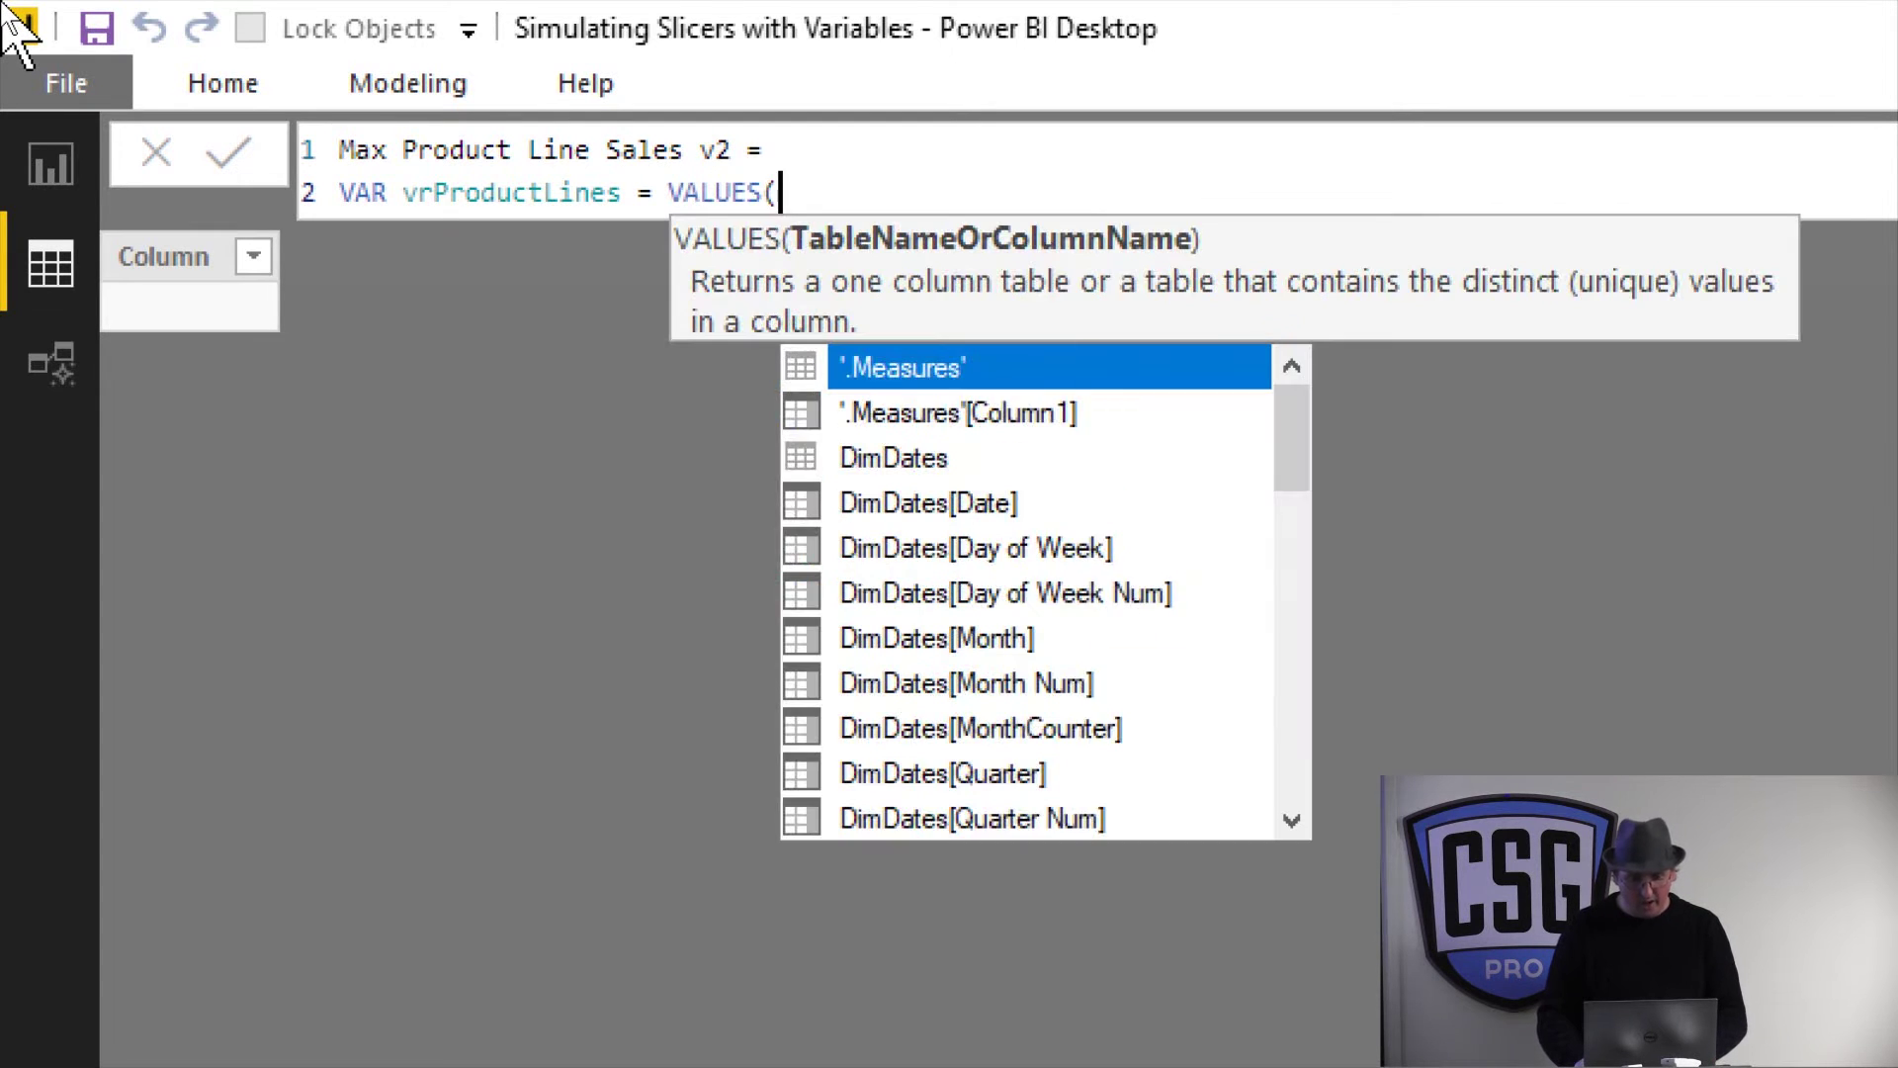
pyautogui.write('DimP')
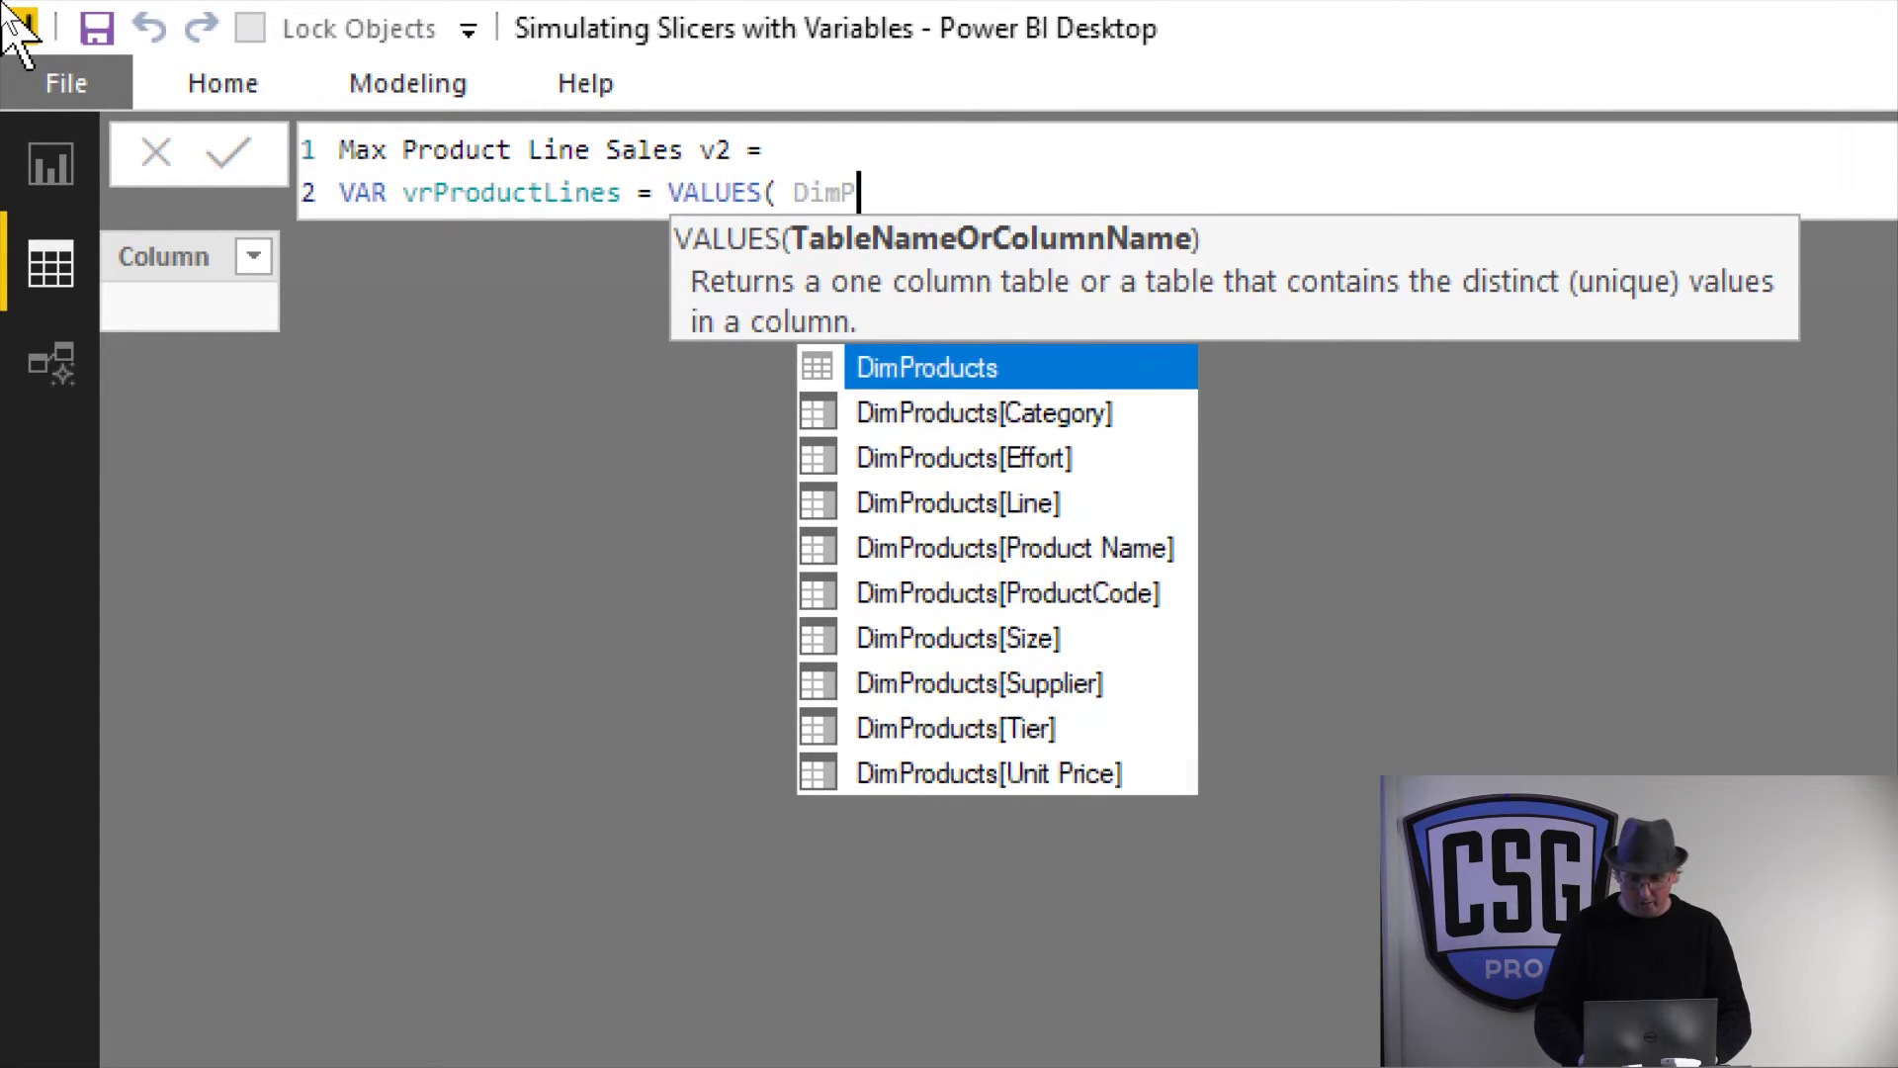
pyautogui.press('Down')
pyautogui.press('Down')
pyautogui.press('Down')
pyautogui.press('Tab')
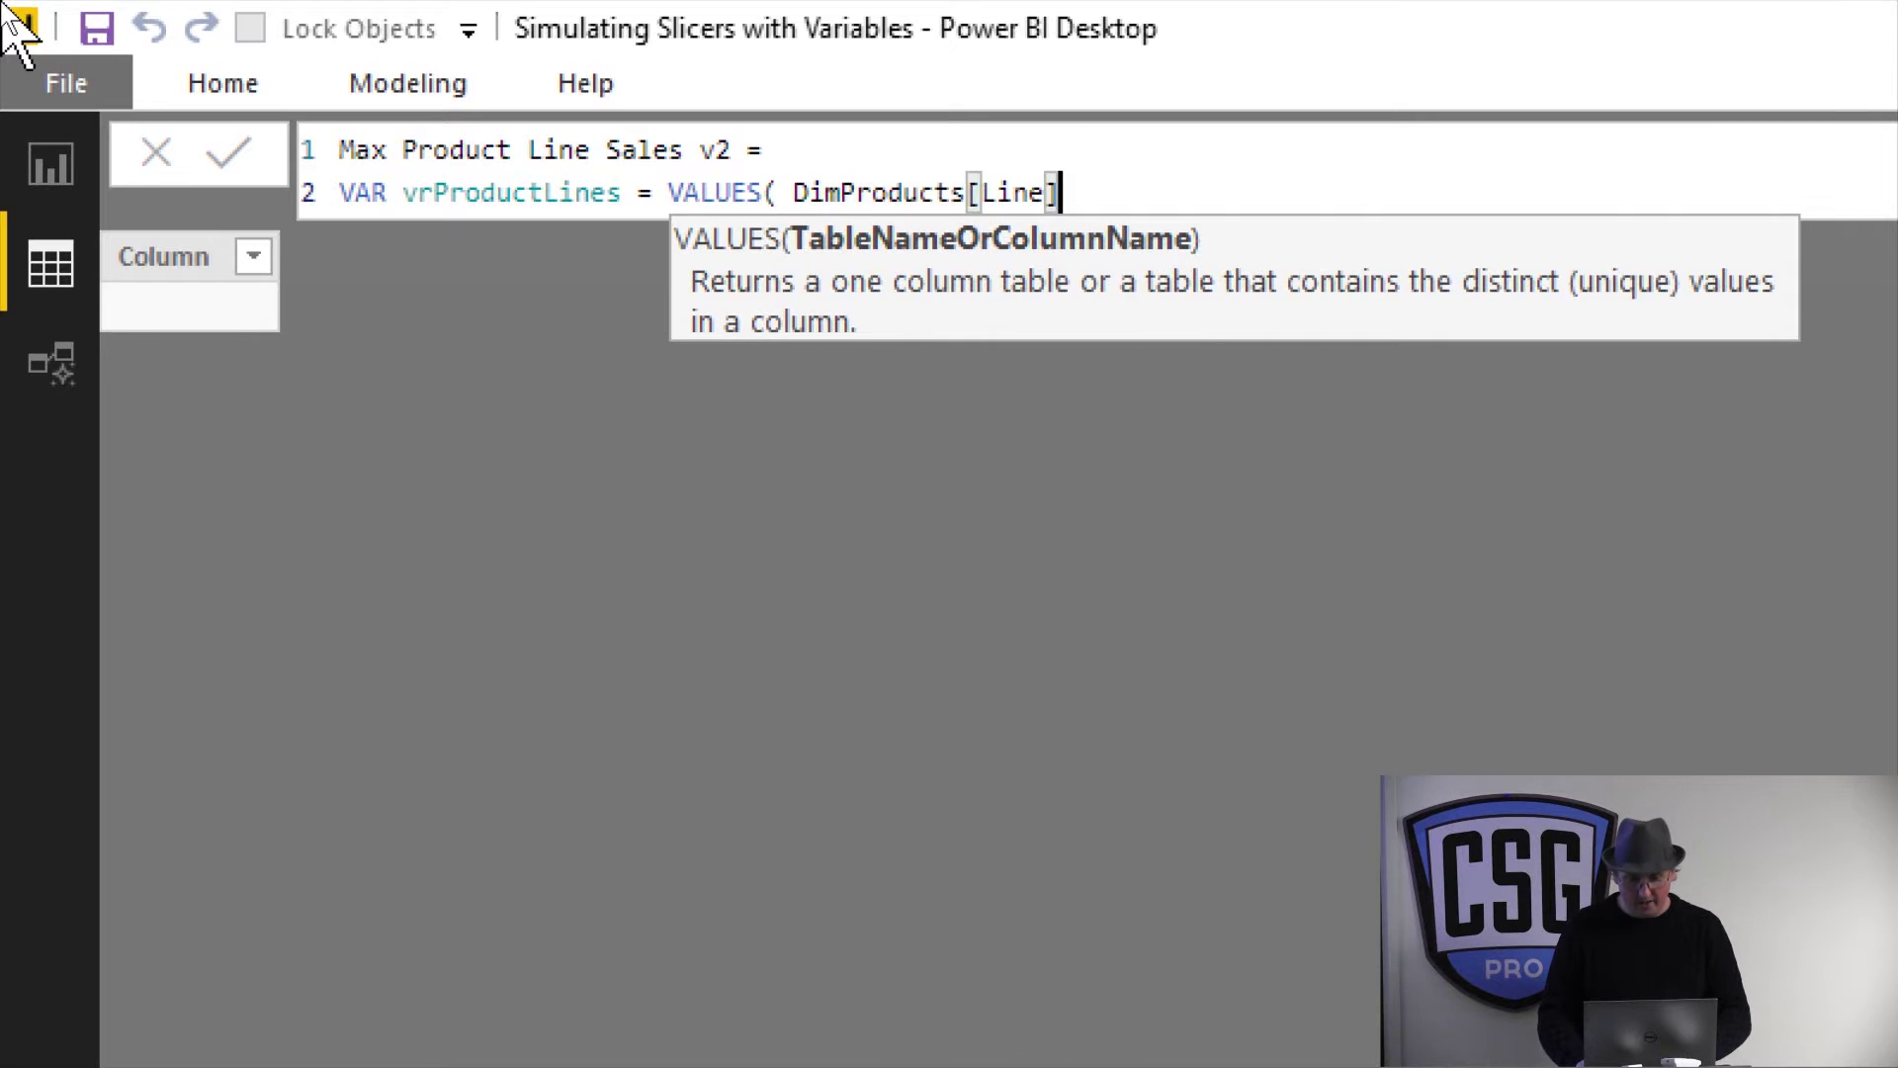
pyautogui.write(')')
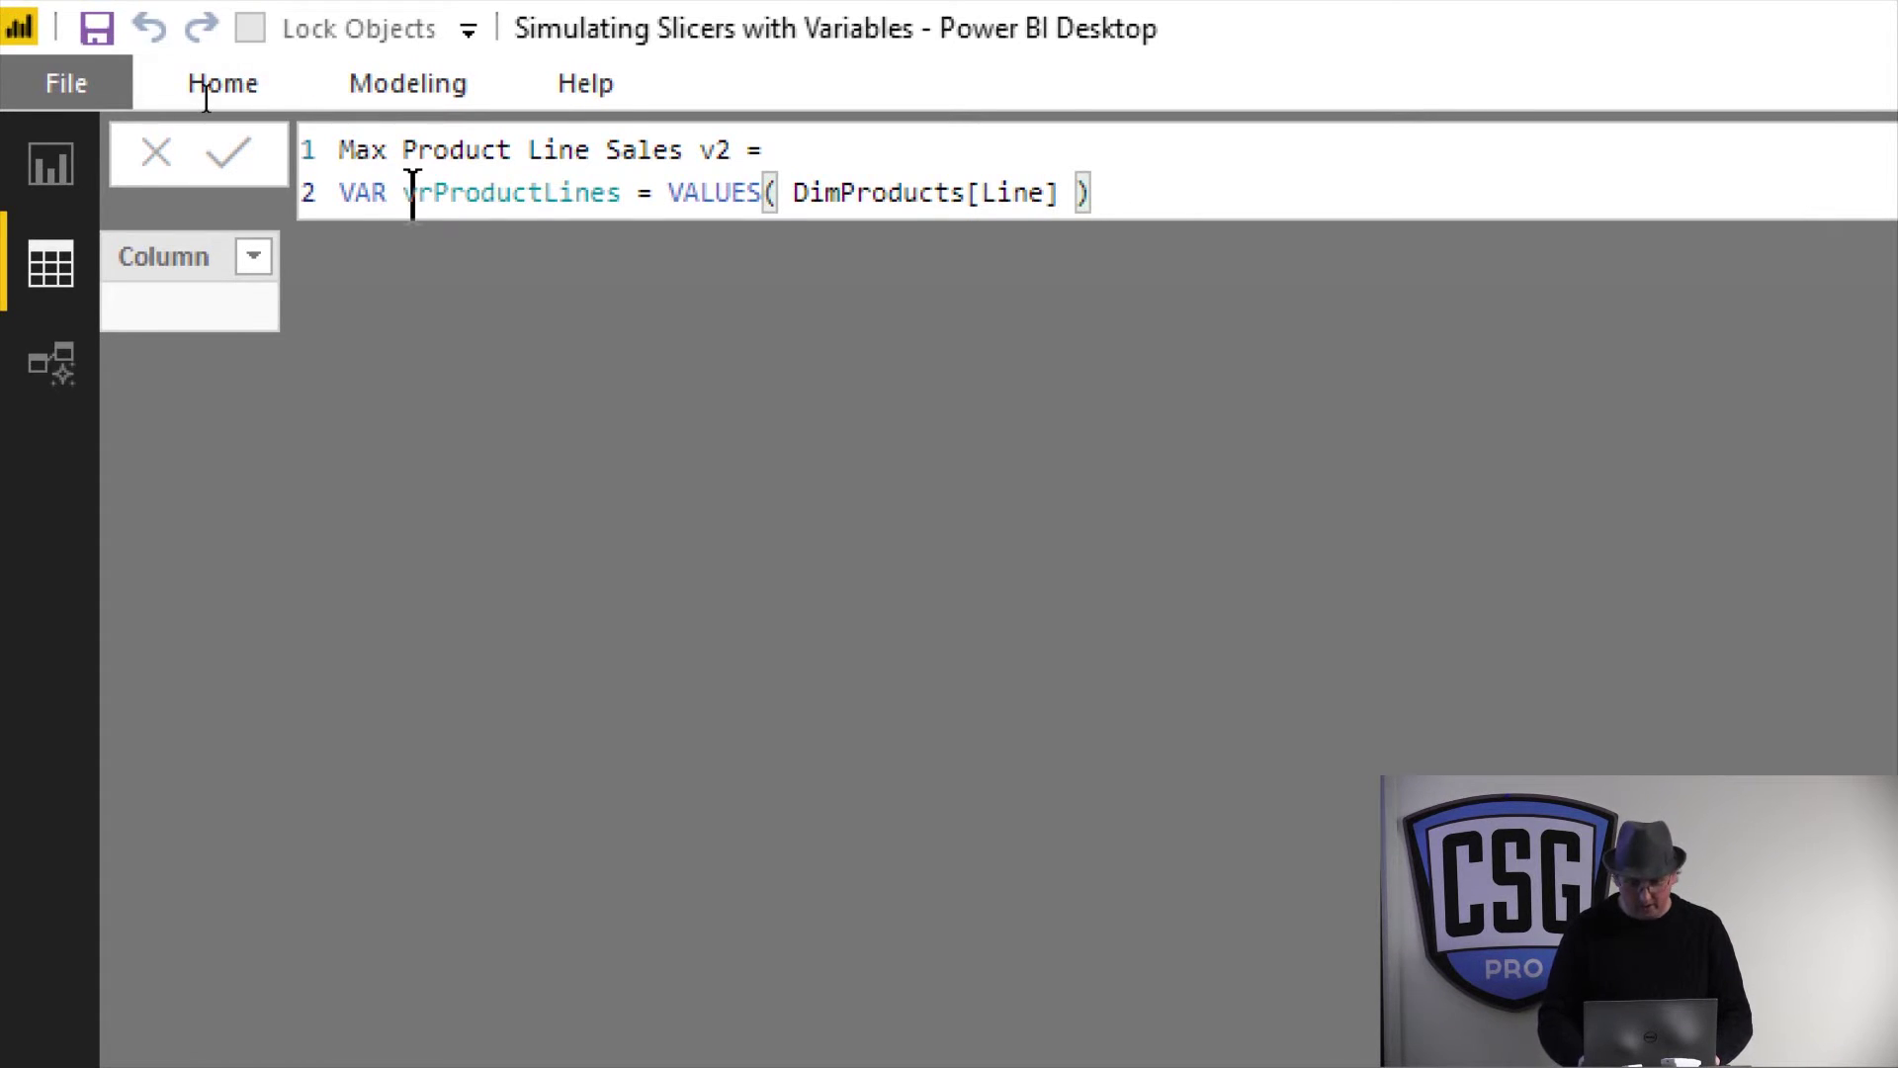
pyautogui.hotkey('shift', 'Return')
pyautogui.write('RETURN')
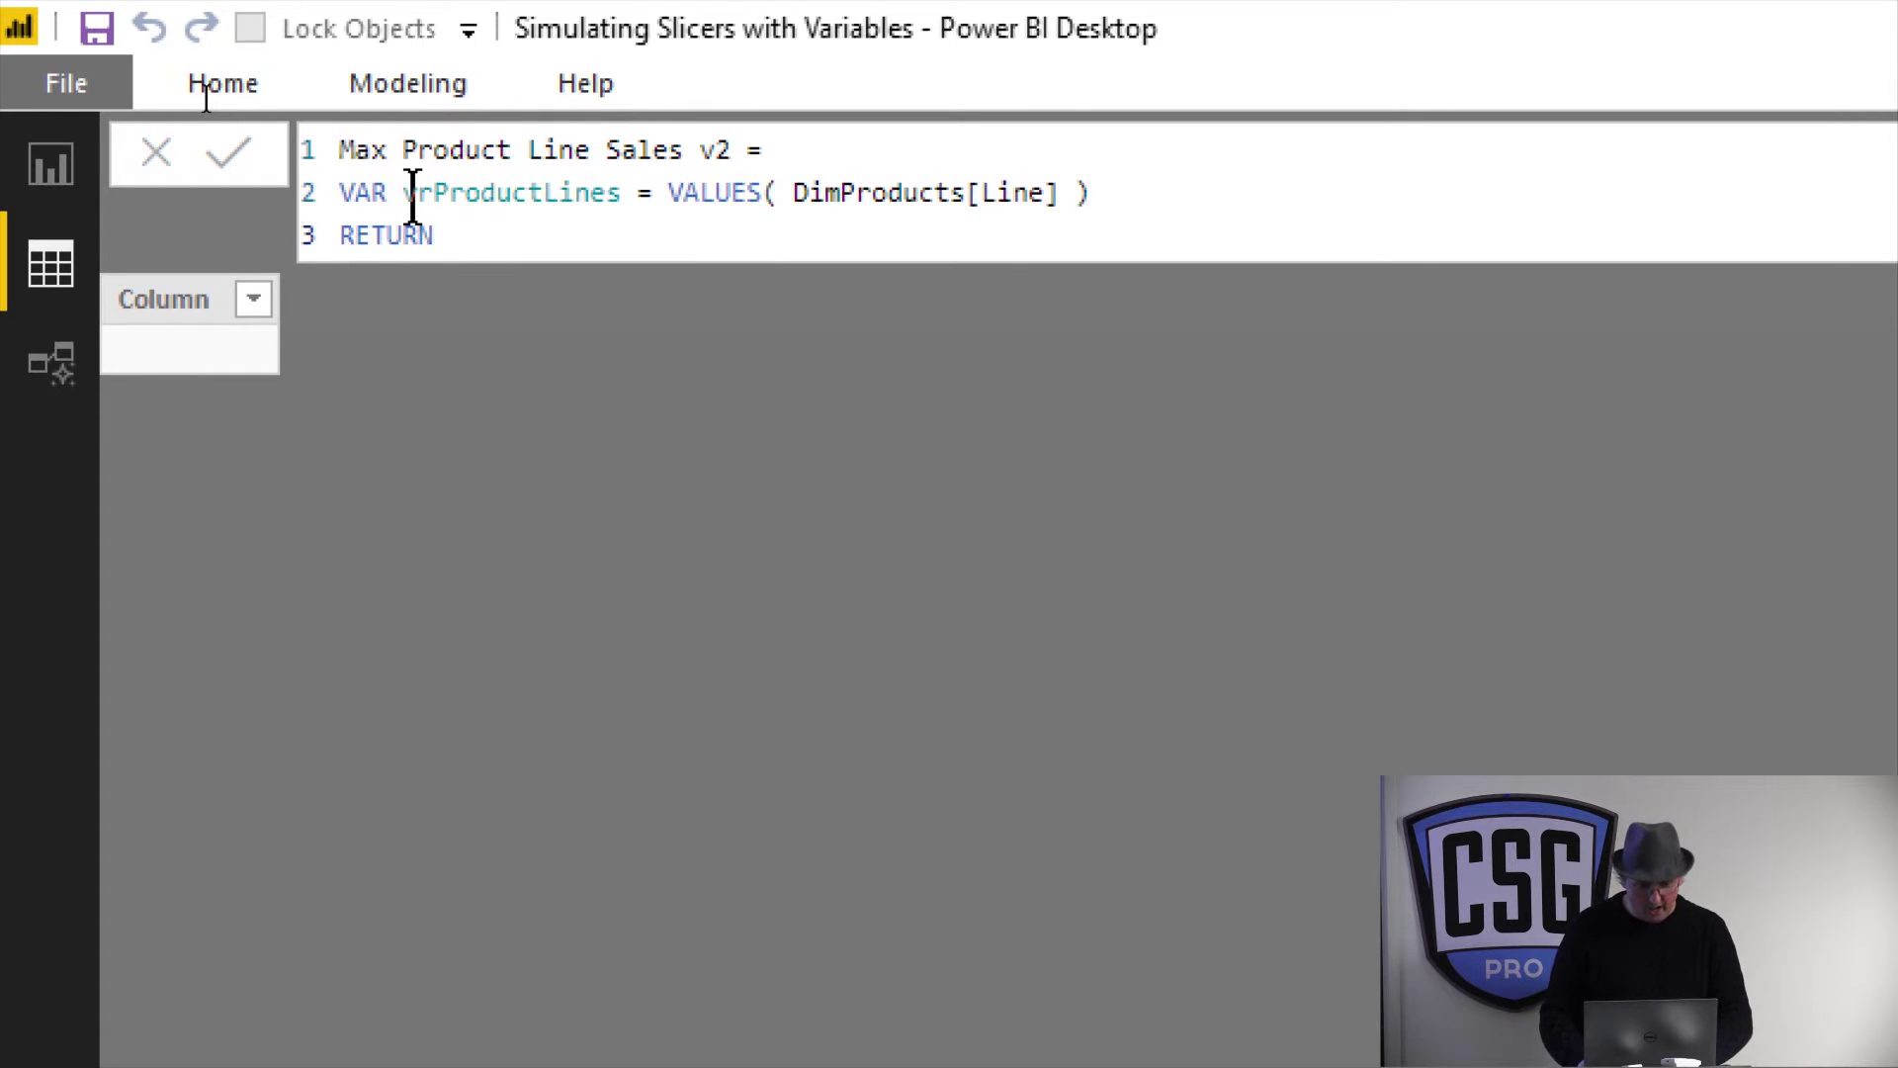
pyautogui.write(' vr')
pyautogui.press('Tab')
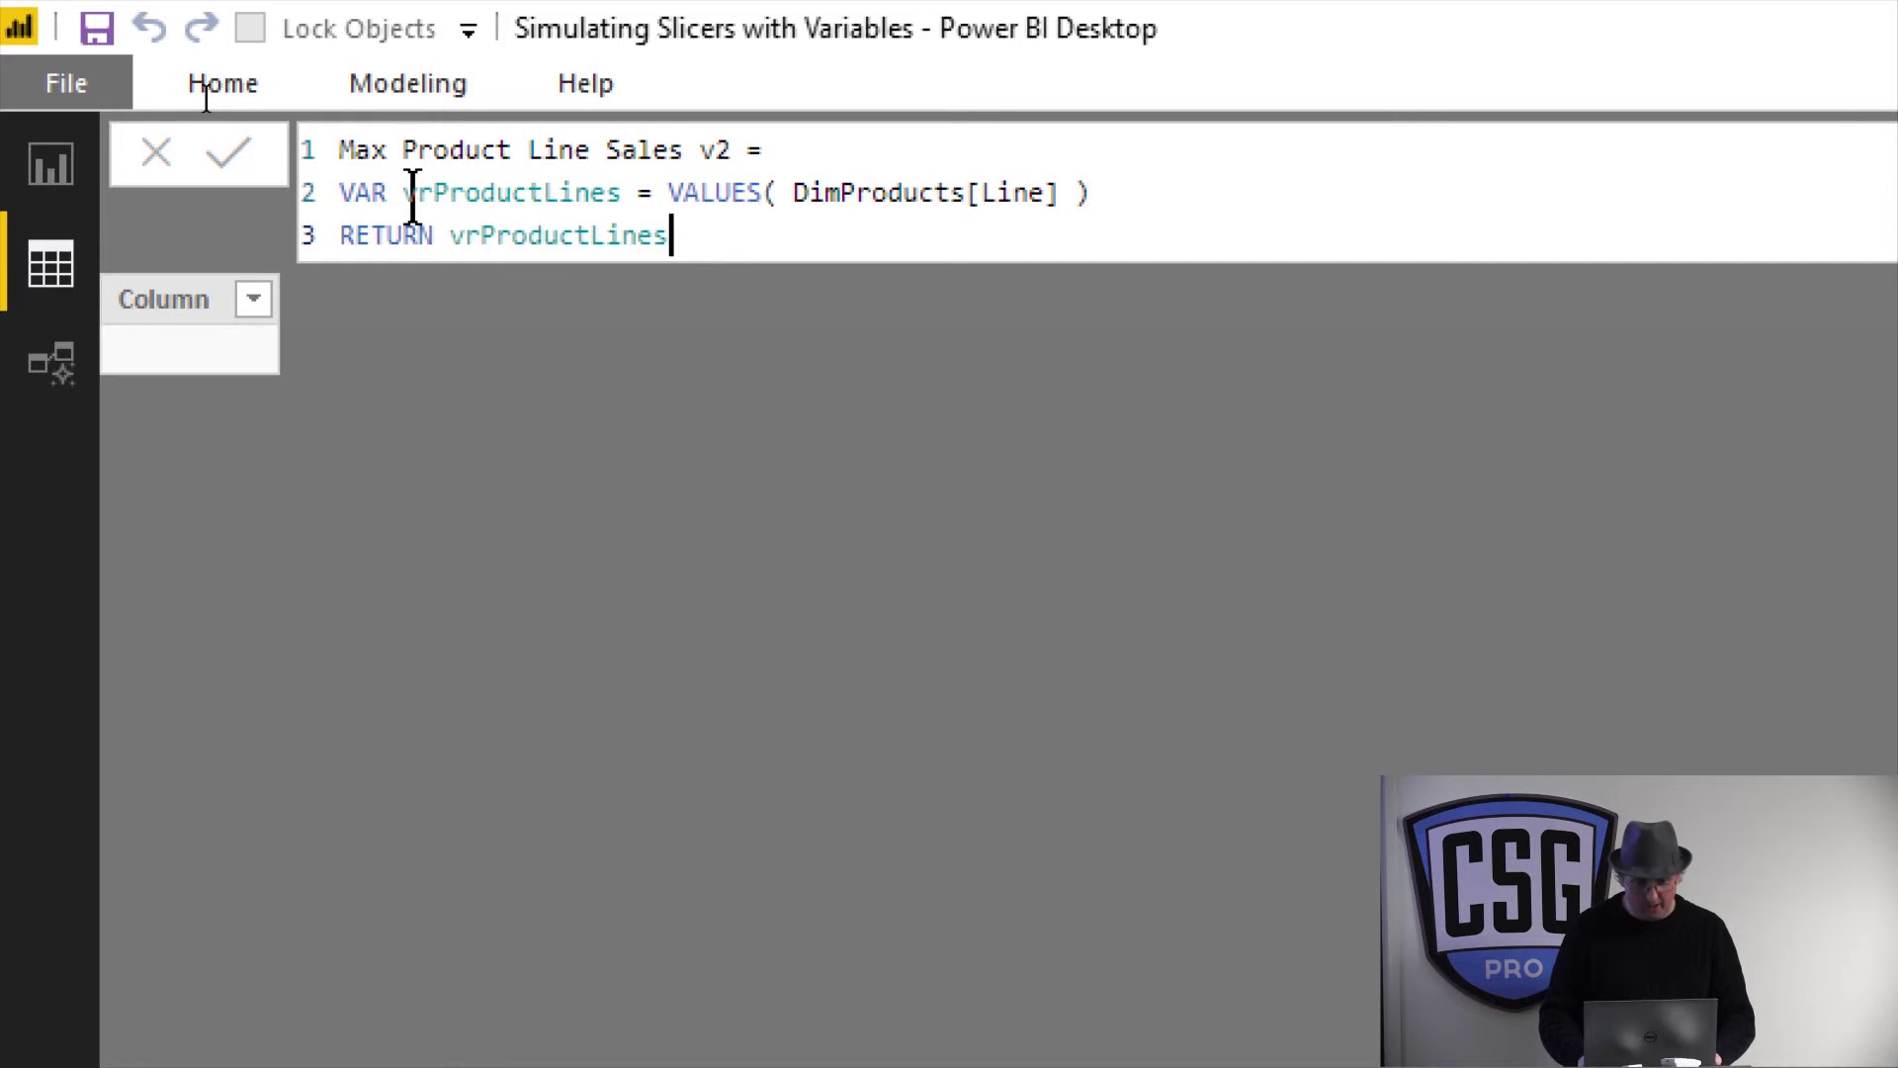
pyautogui.press('Return')
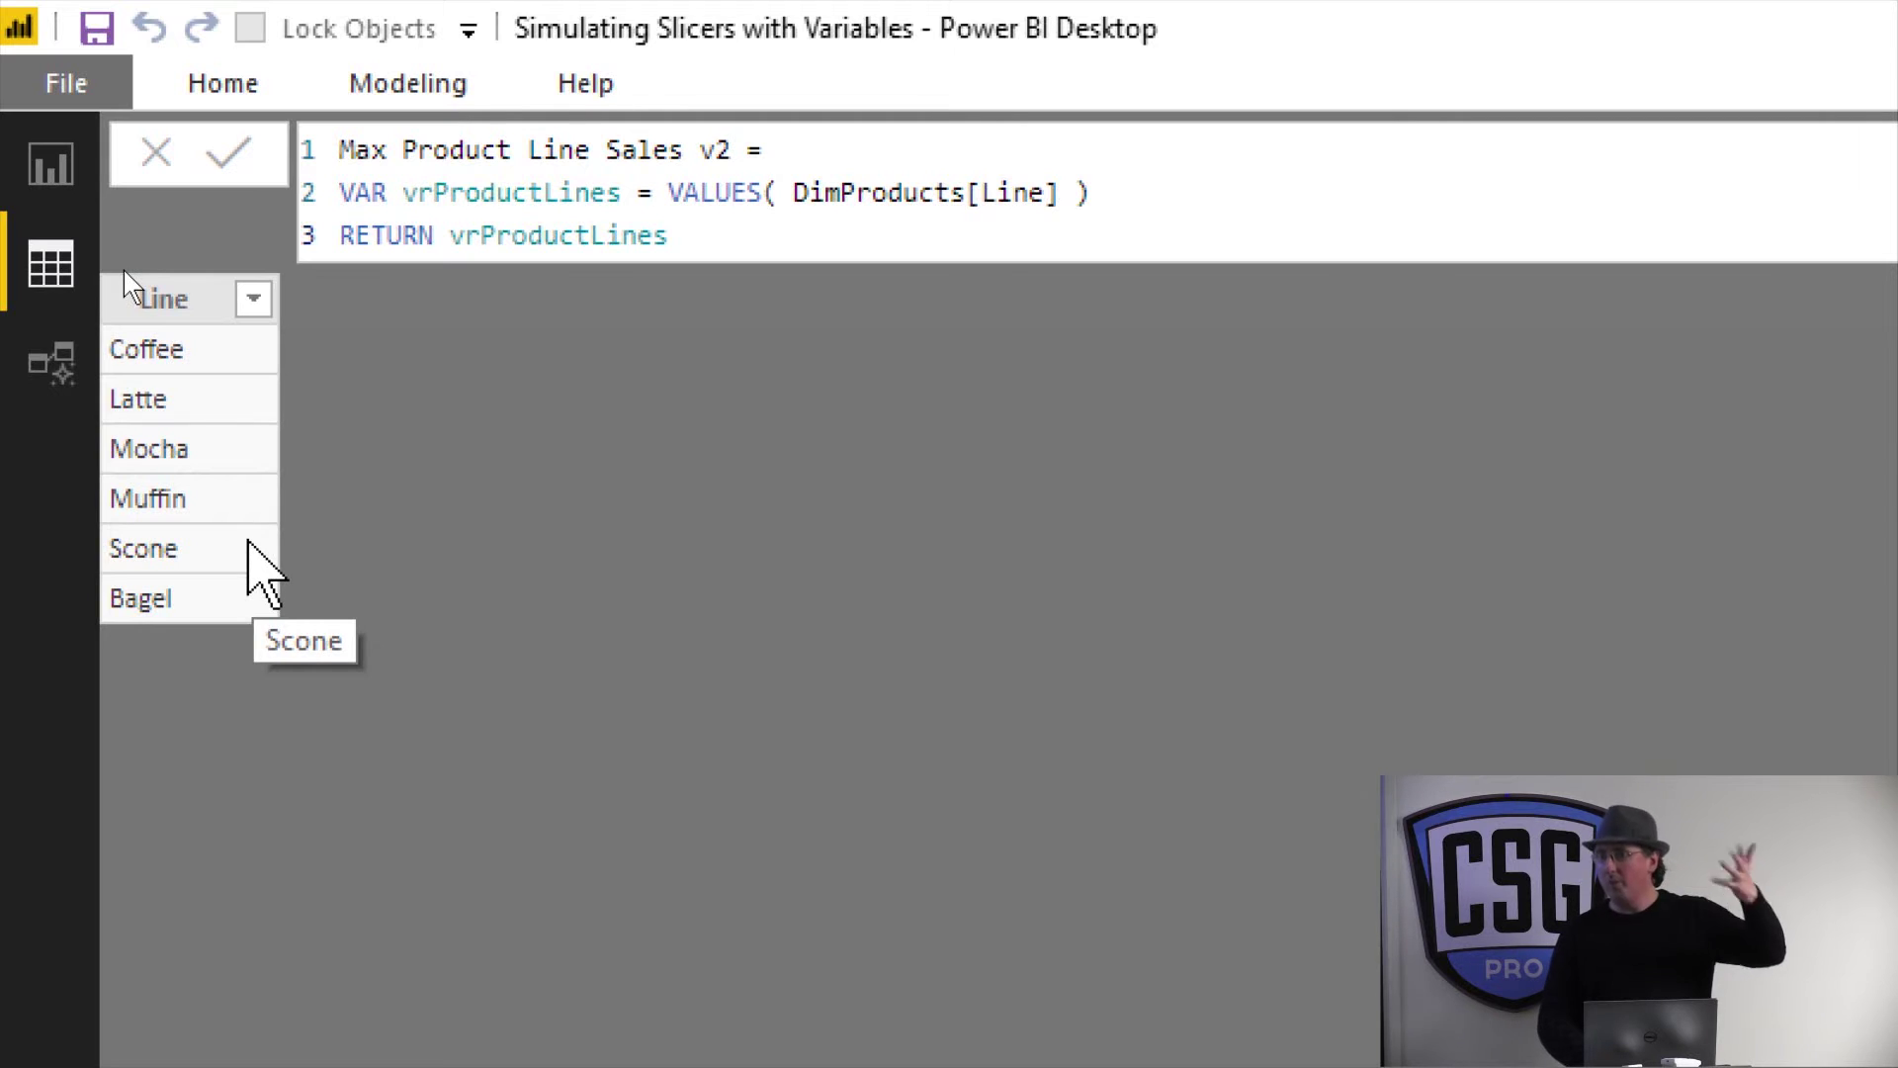
# - Add VAR vrWithExpression = ADDCOLUMNS( vrProductLines, "eXpression", [Total Sales] ) on a new line
pyautogui.click(1235, 170)
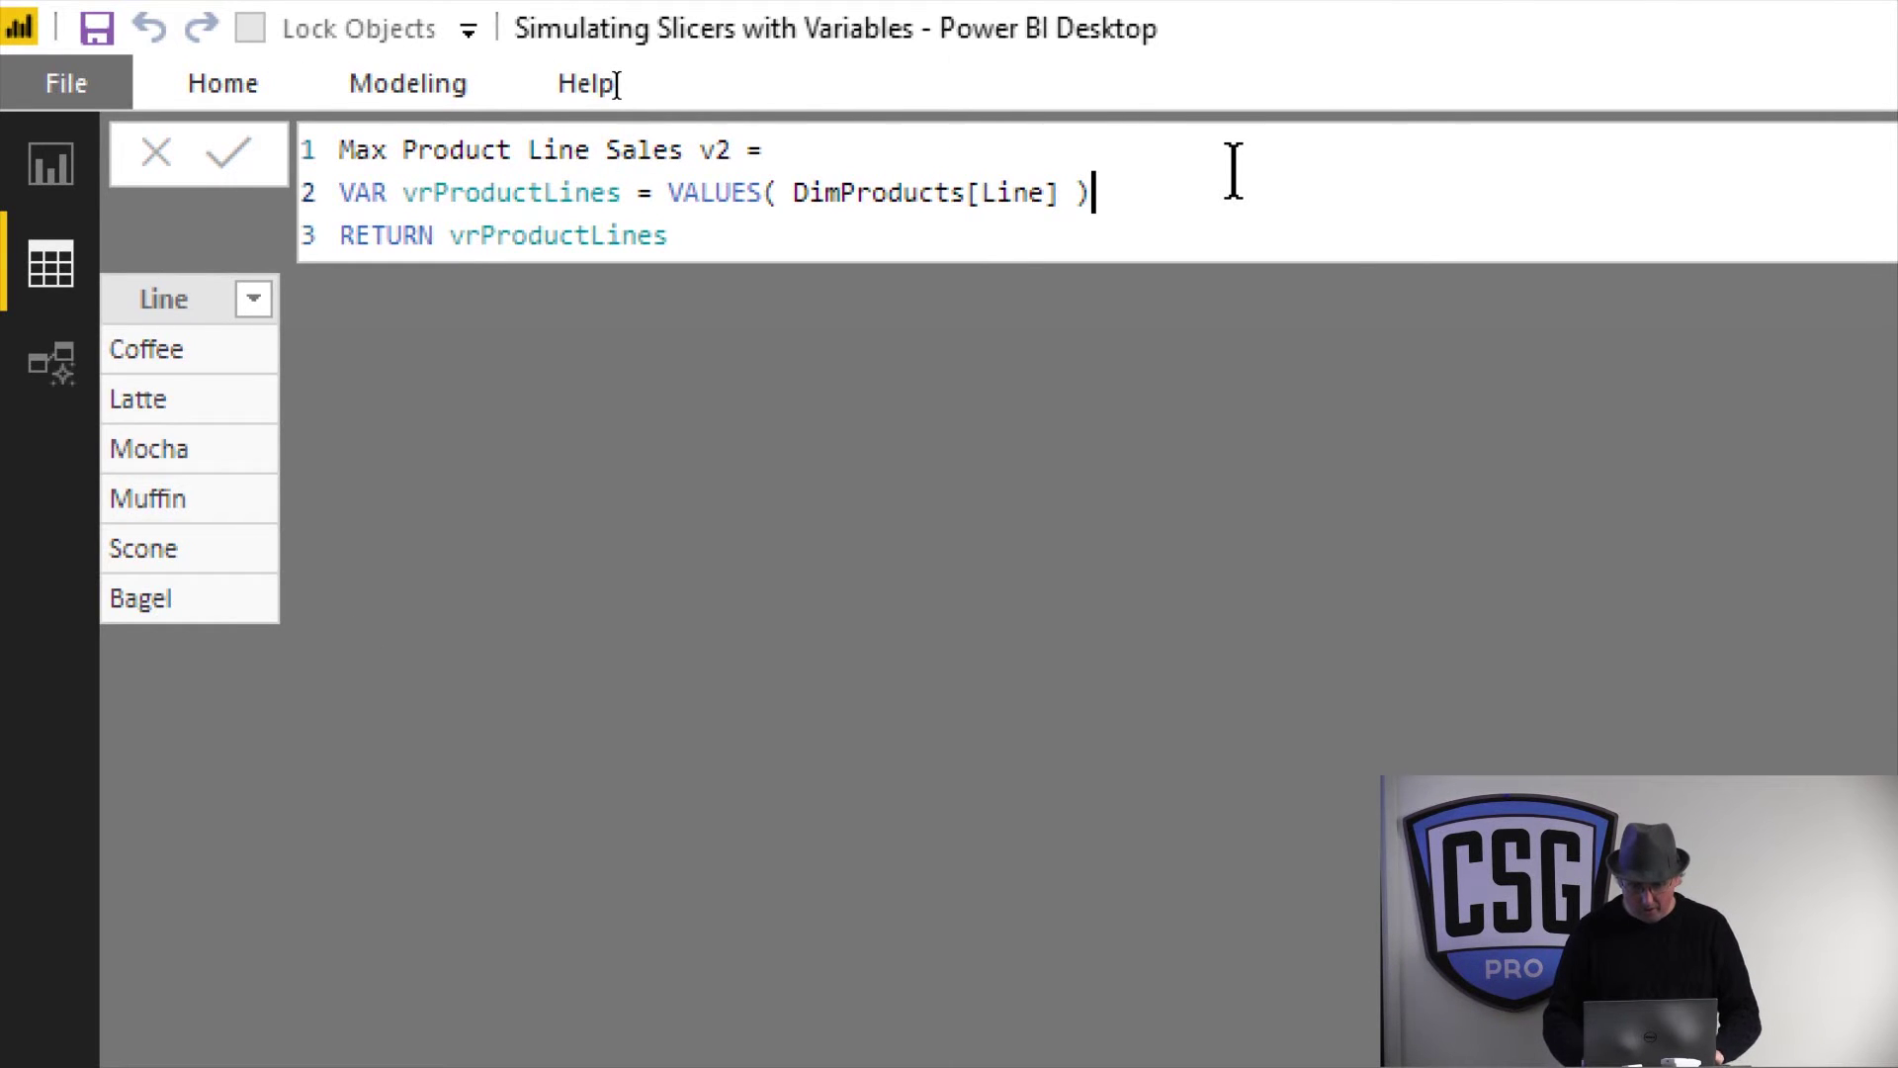
pyautogui.hotkey('shift', 'Return')
pyautogui.write('V')
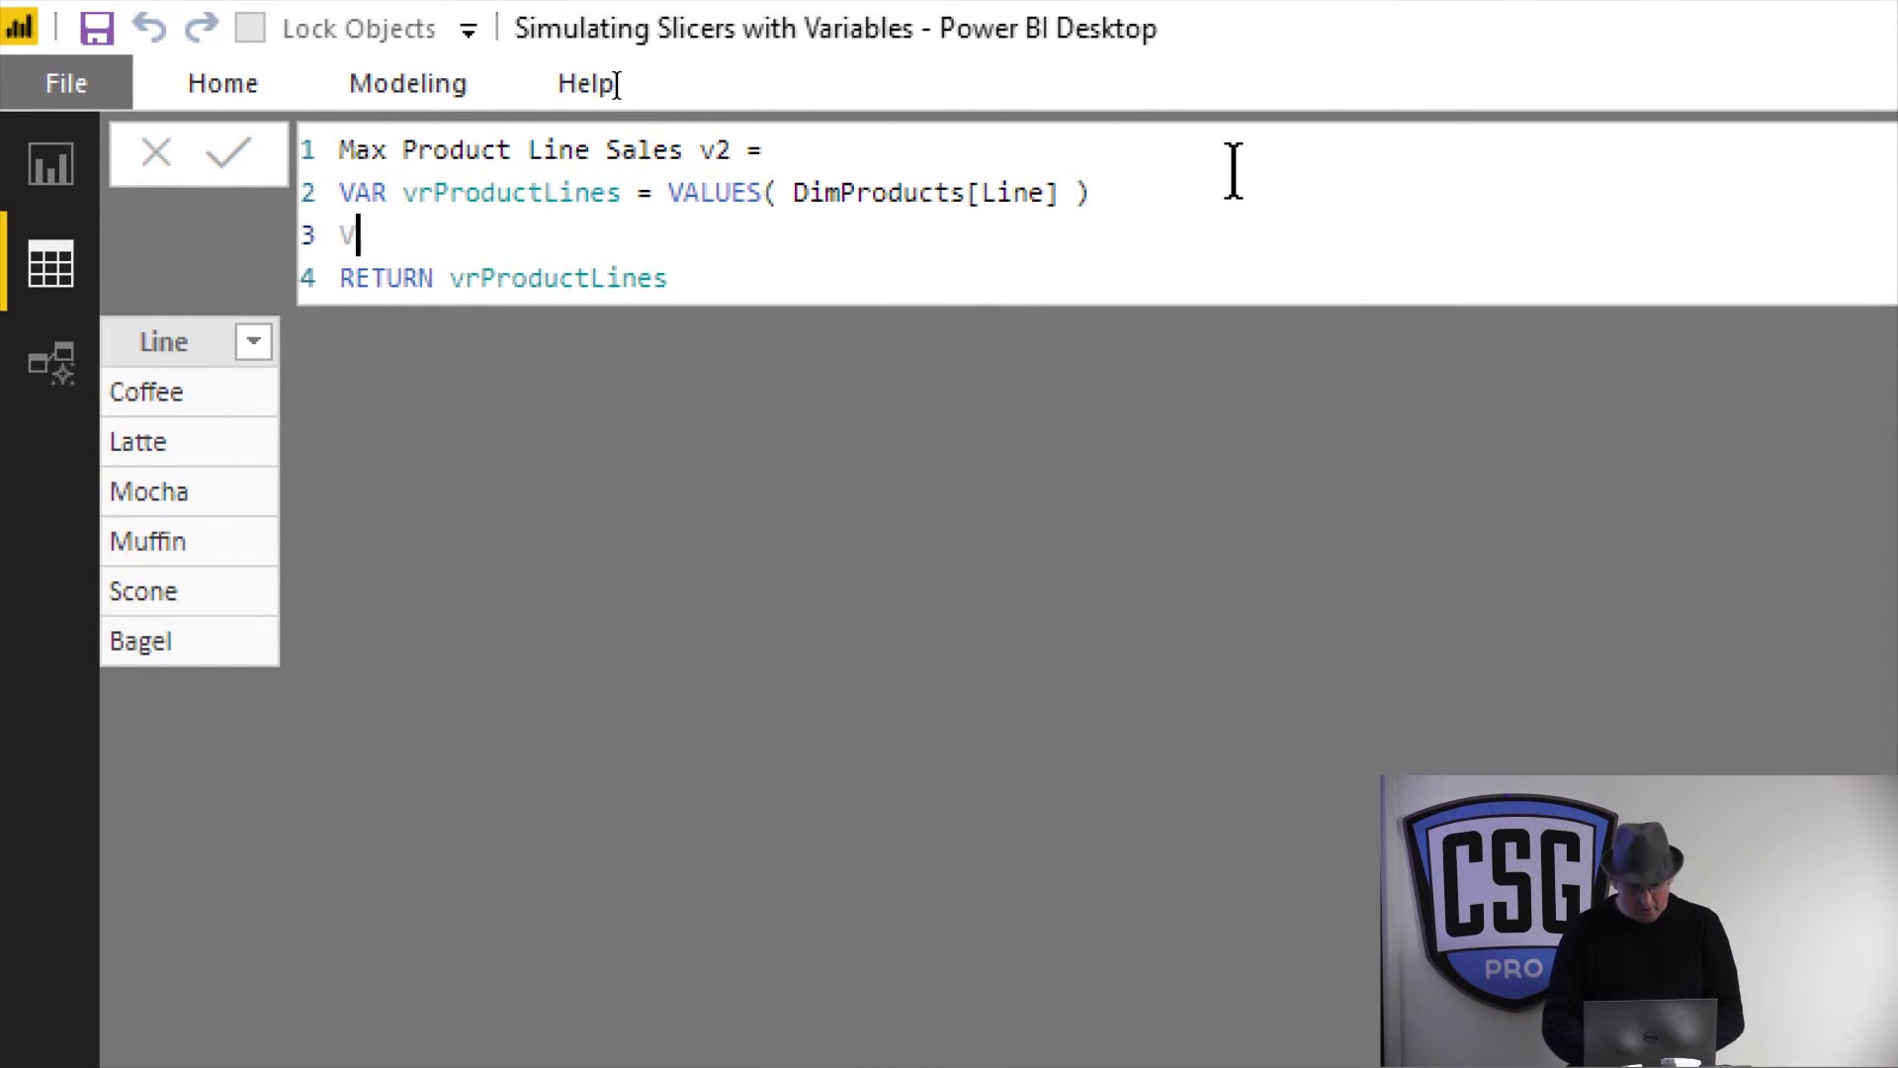
pyautogui.write('AR vr')
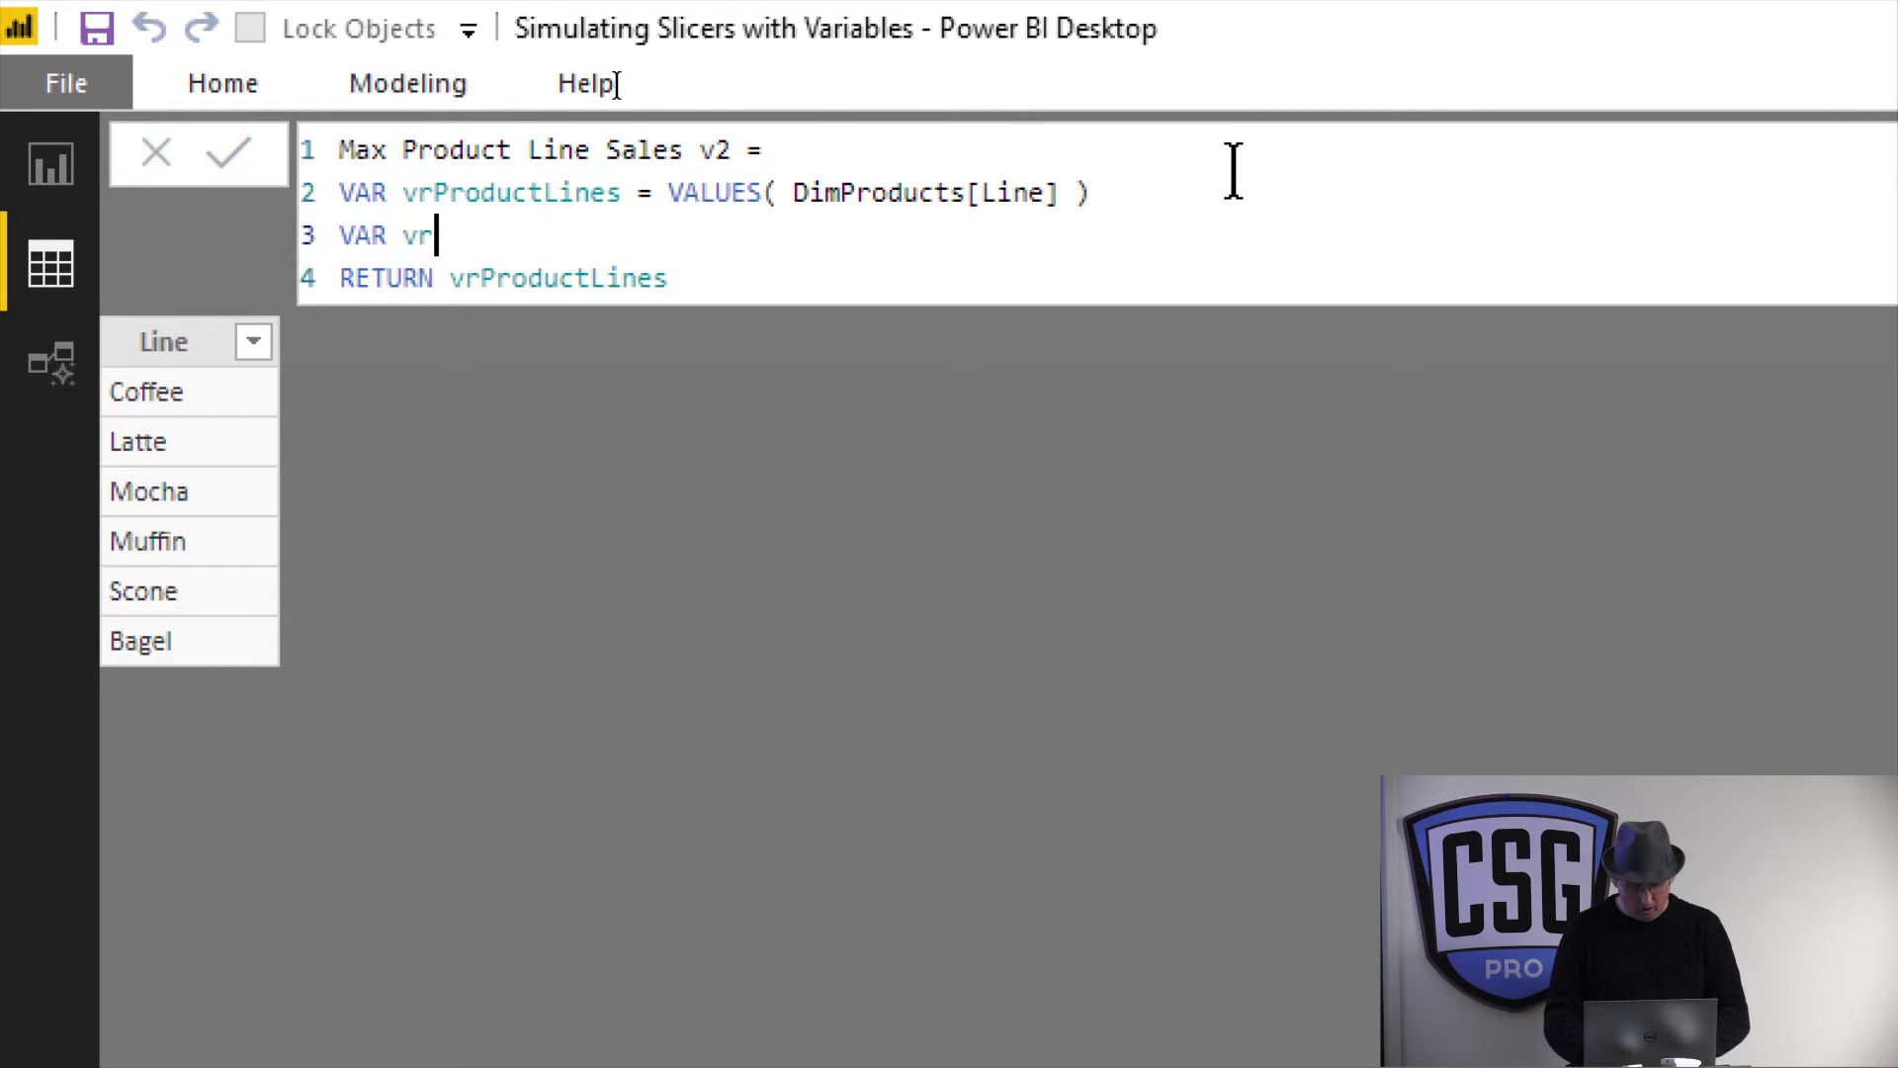
pyautogui.write('WithExpres')
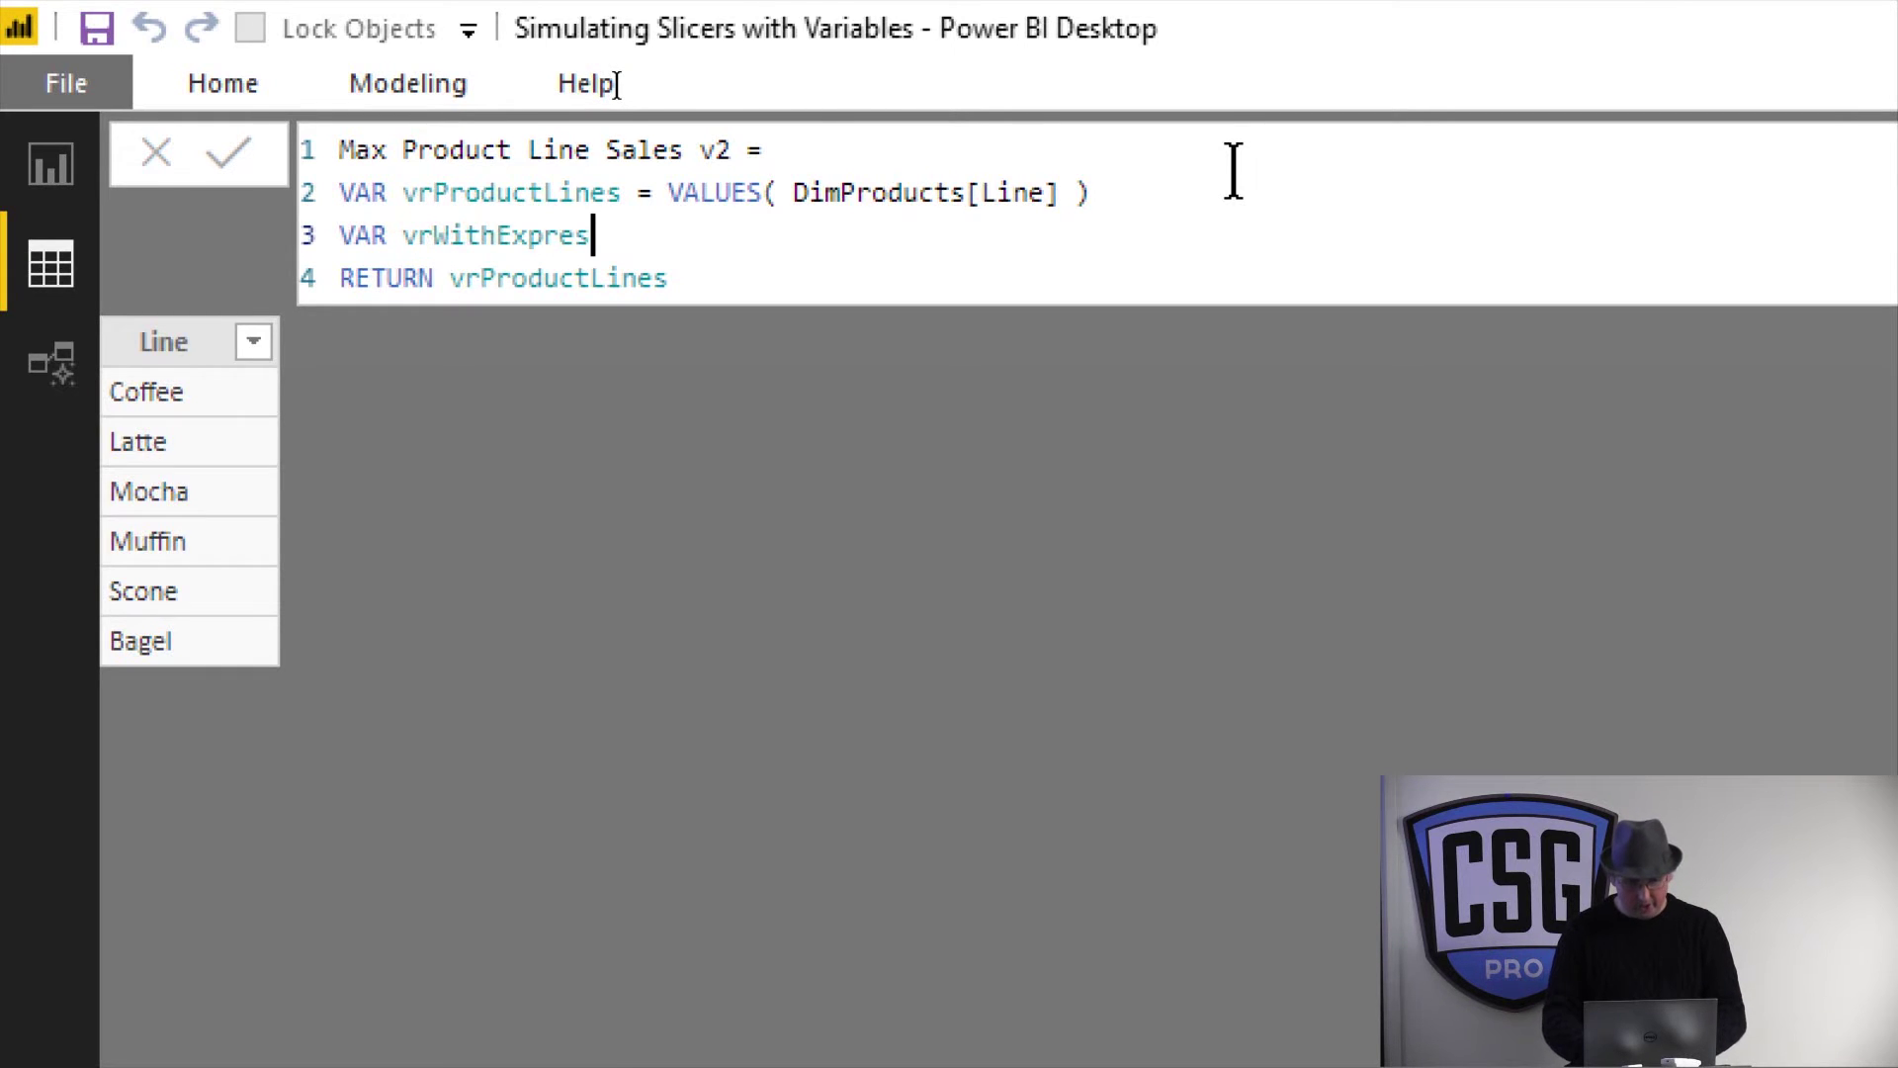
pyautogui.write('sion = ')
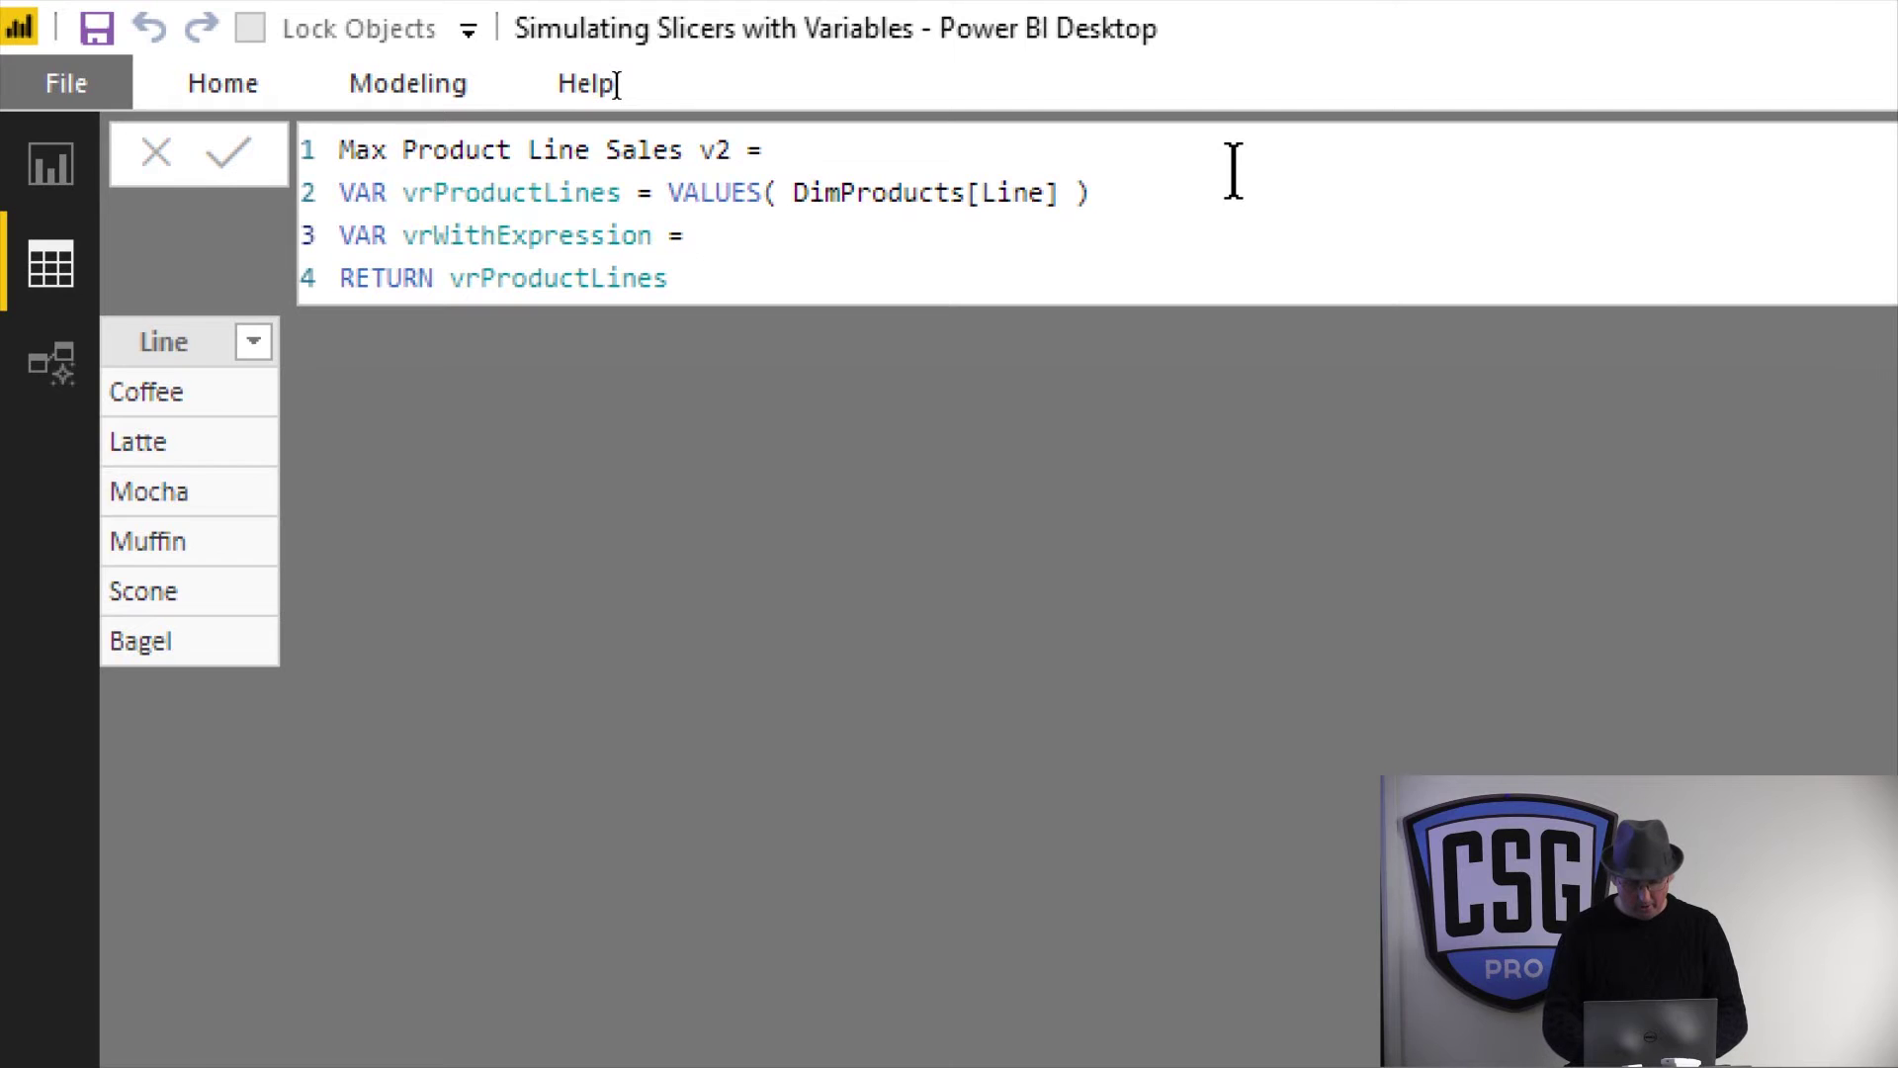
pyautogui.write('ADD')
pyautogui.press('Tab')
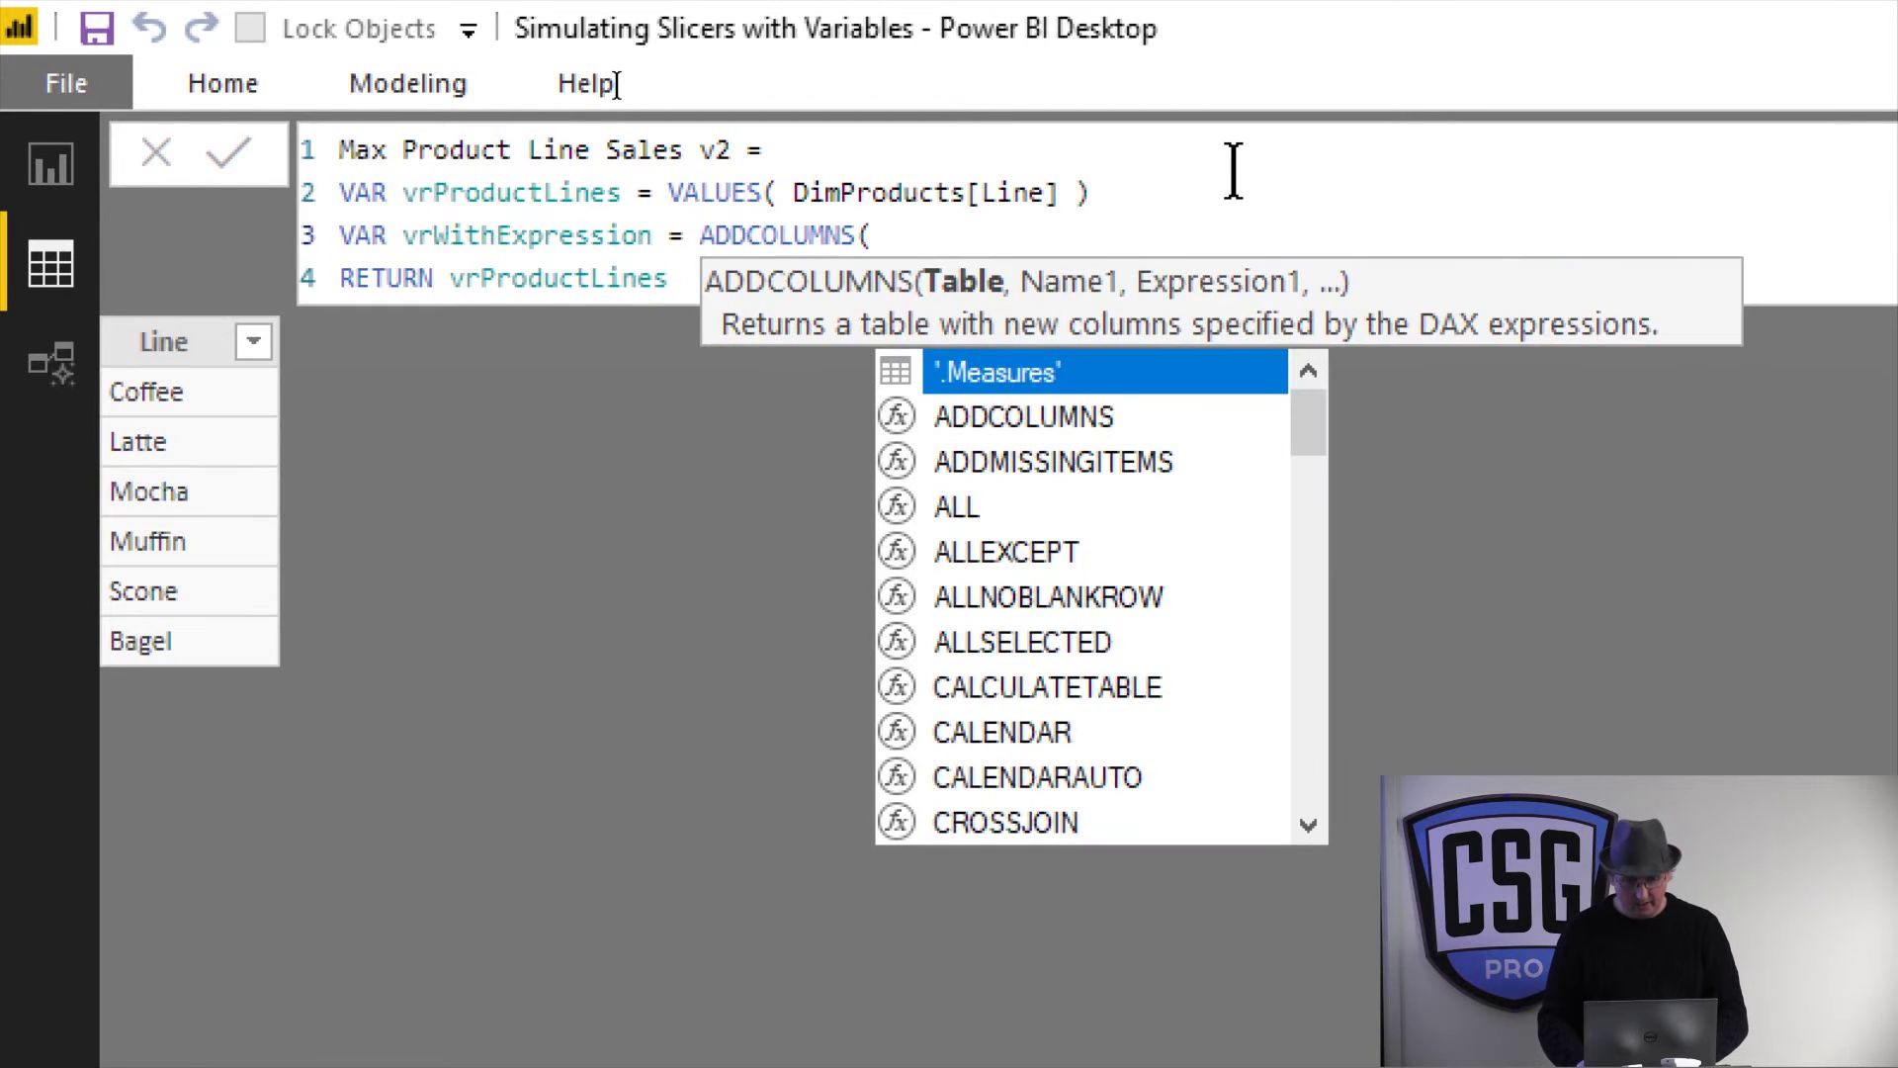
pyautogui.write('vr')
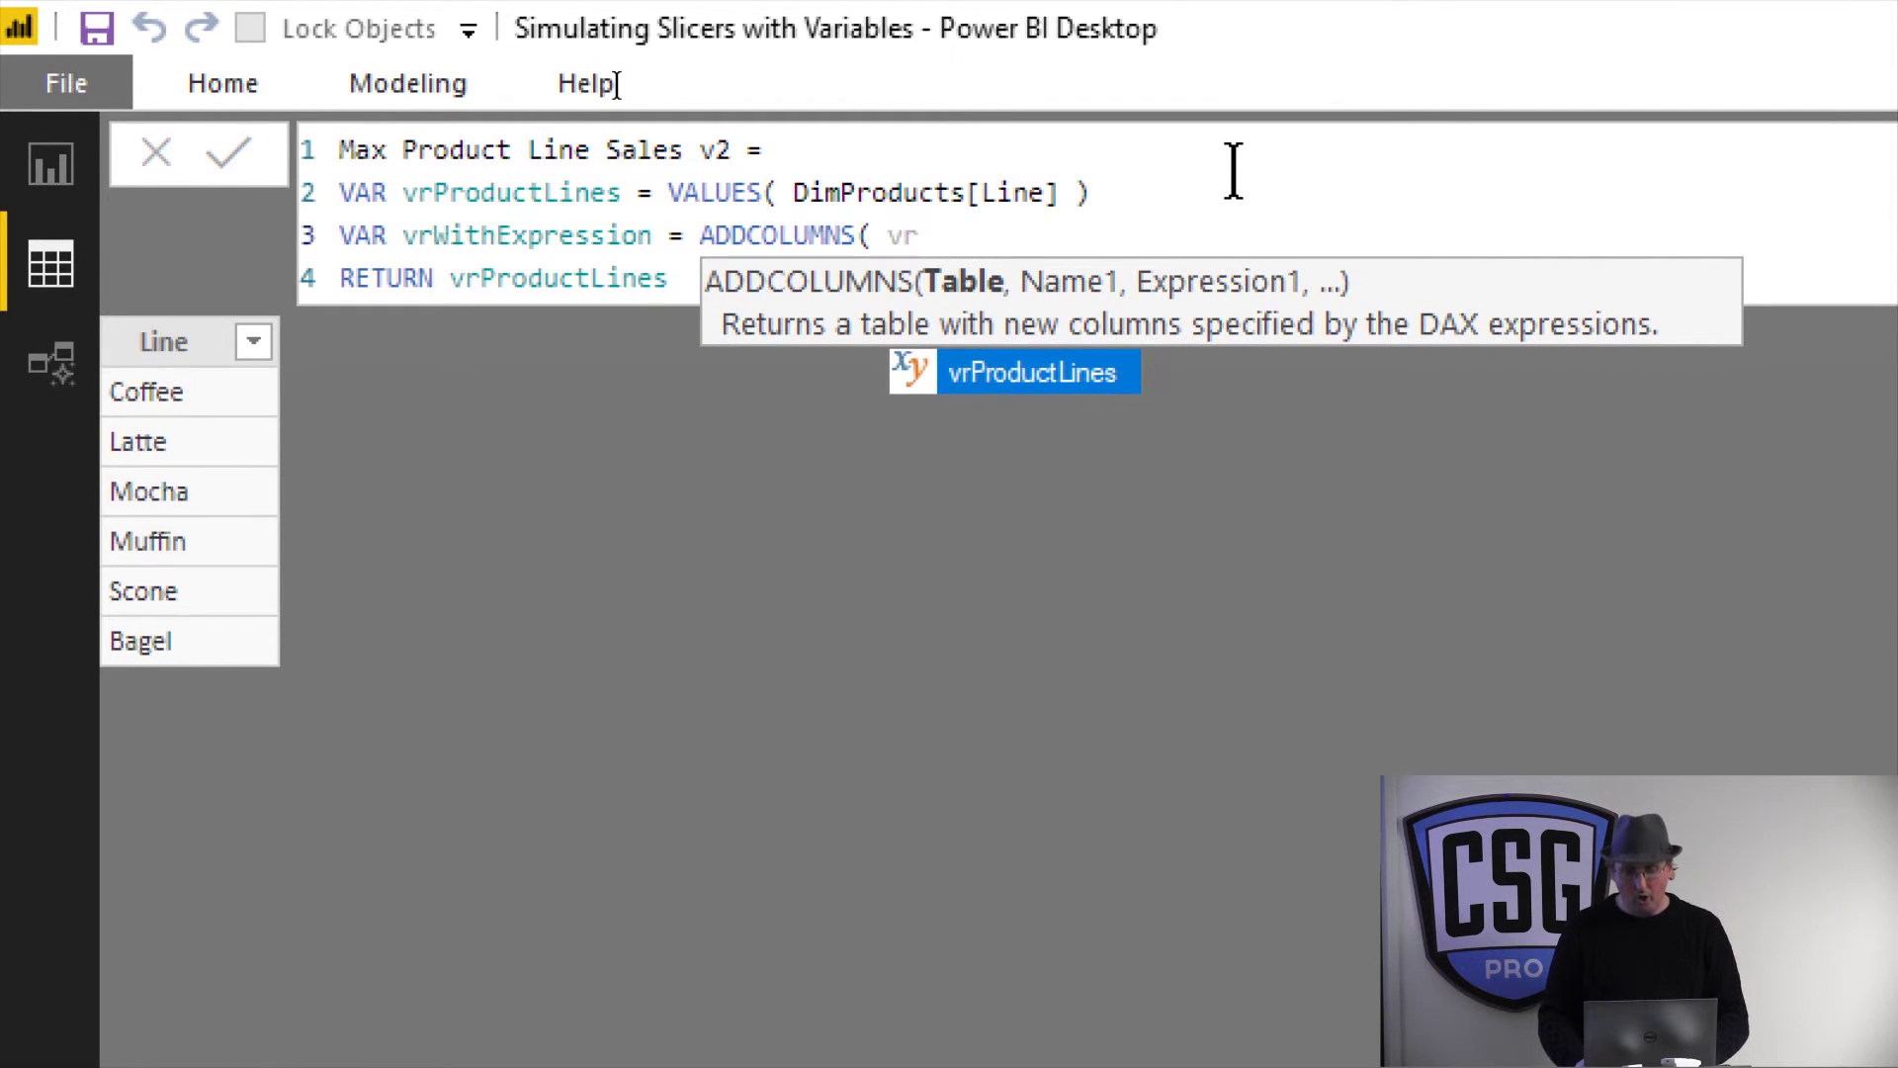
pyautogui.press('Tab')
pyautogui.write(', ')
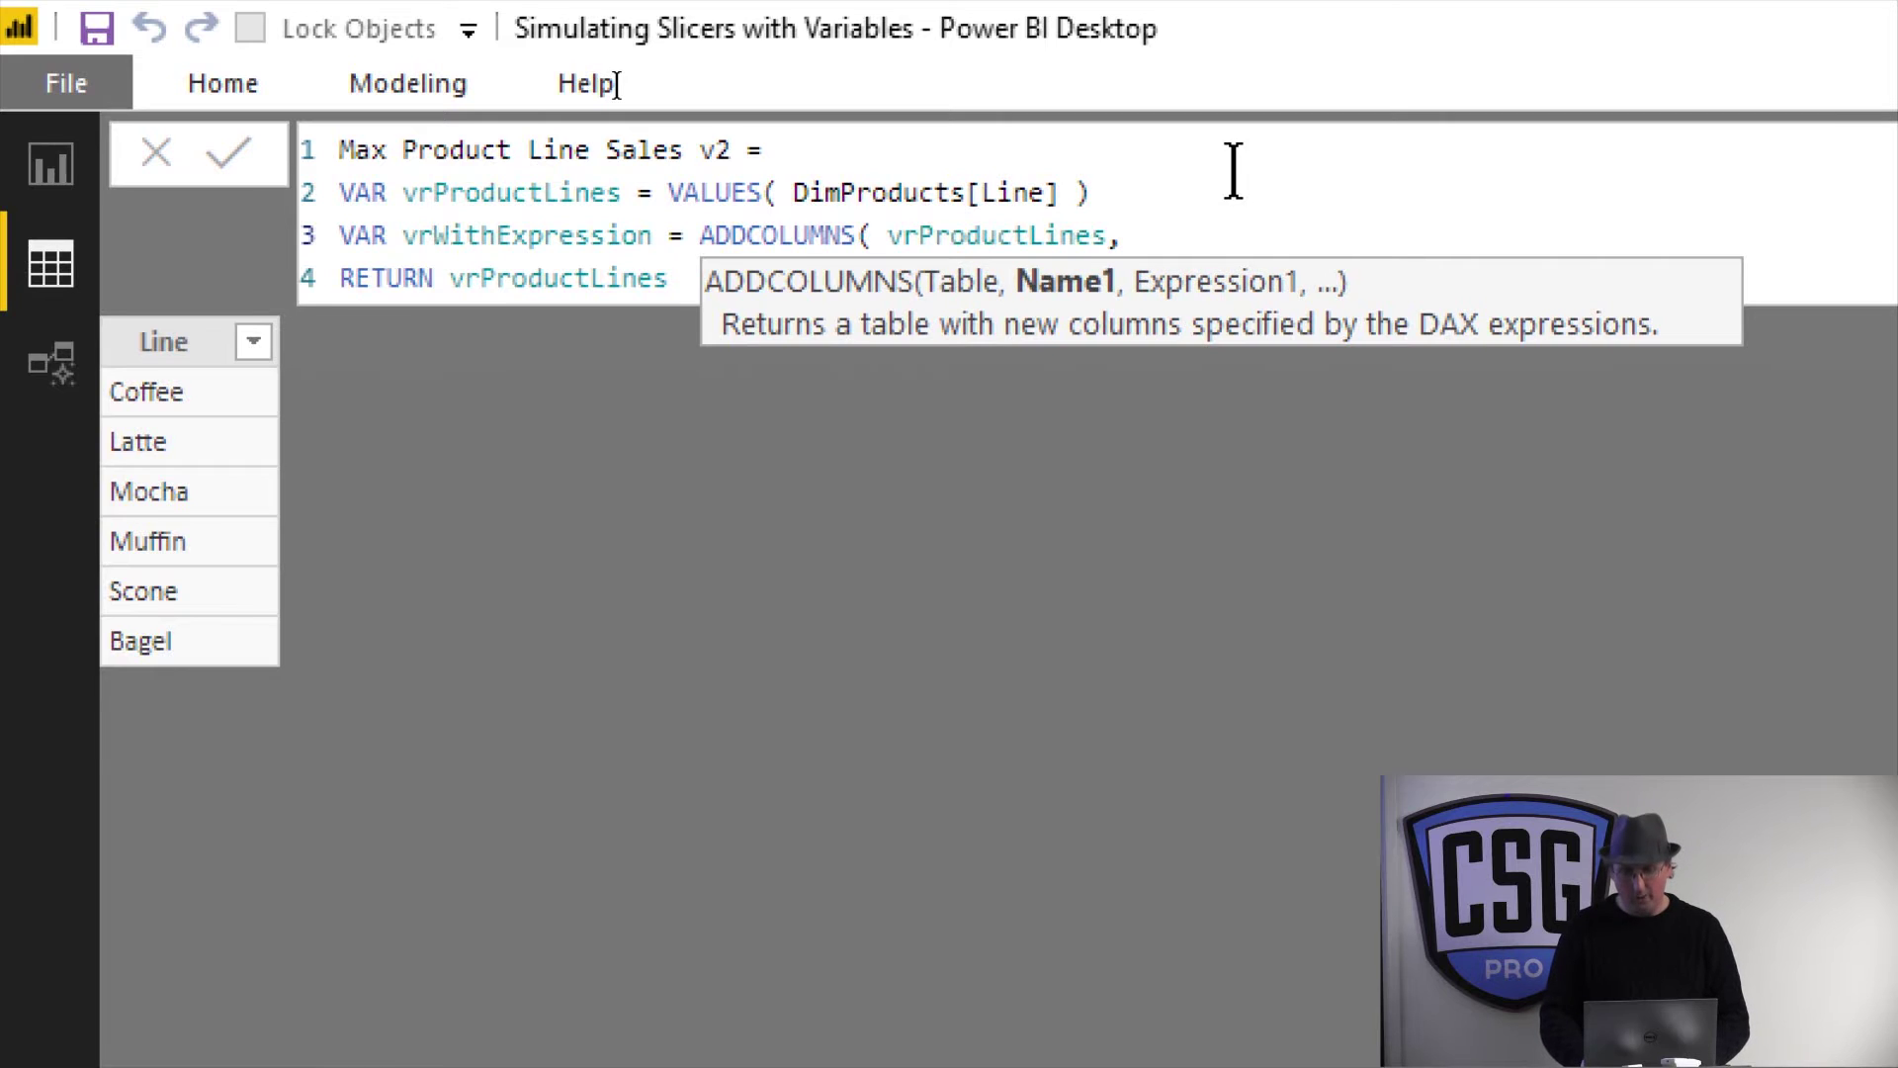
pyautogui.write('"eXpresss')
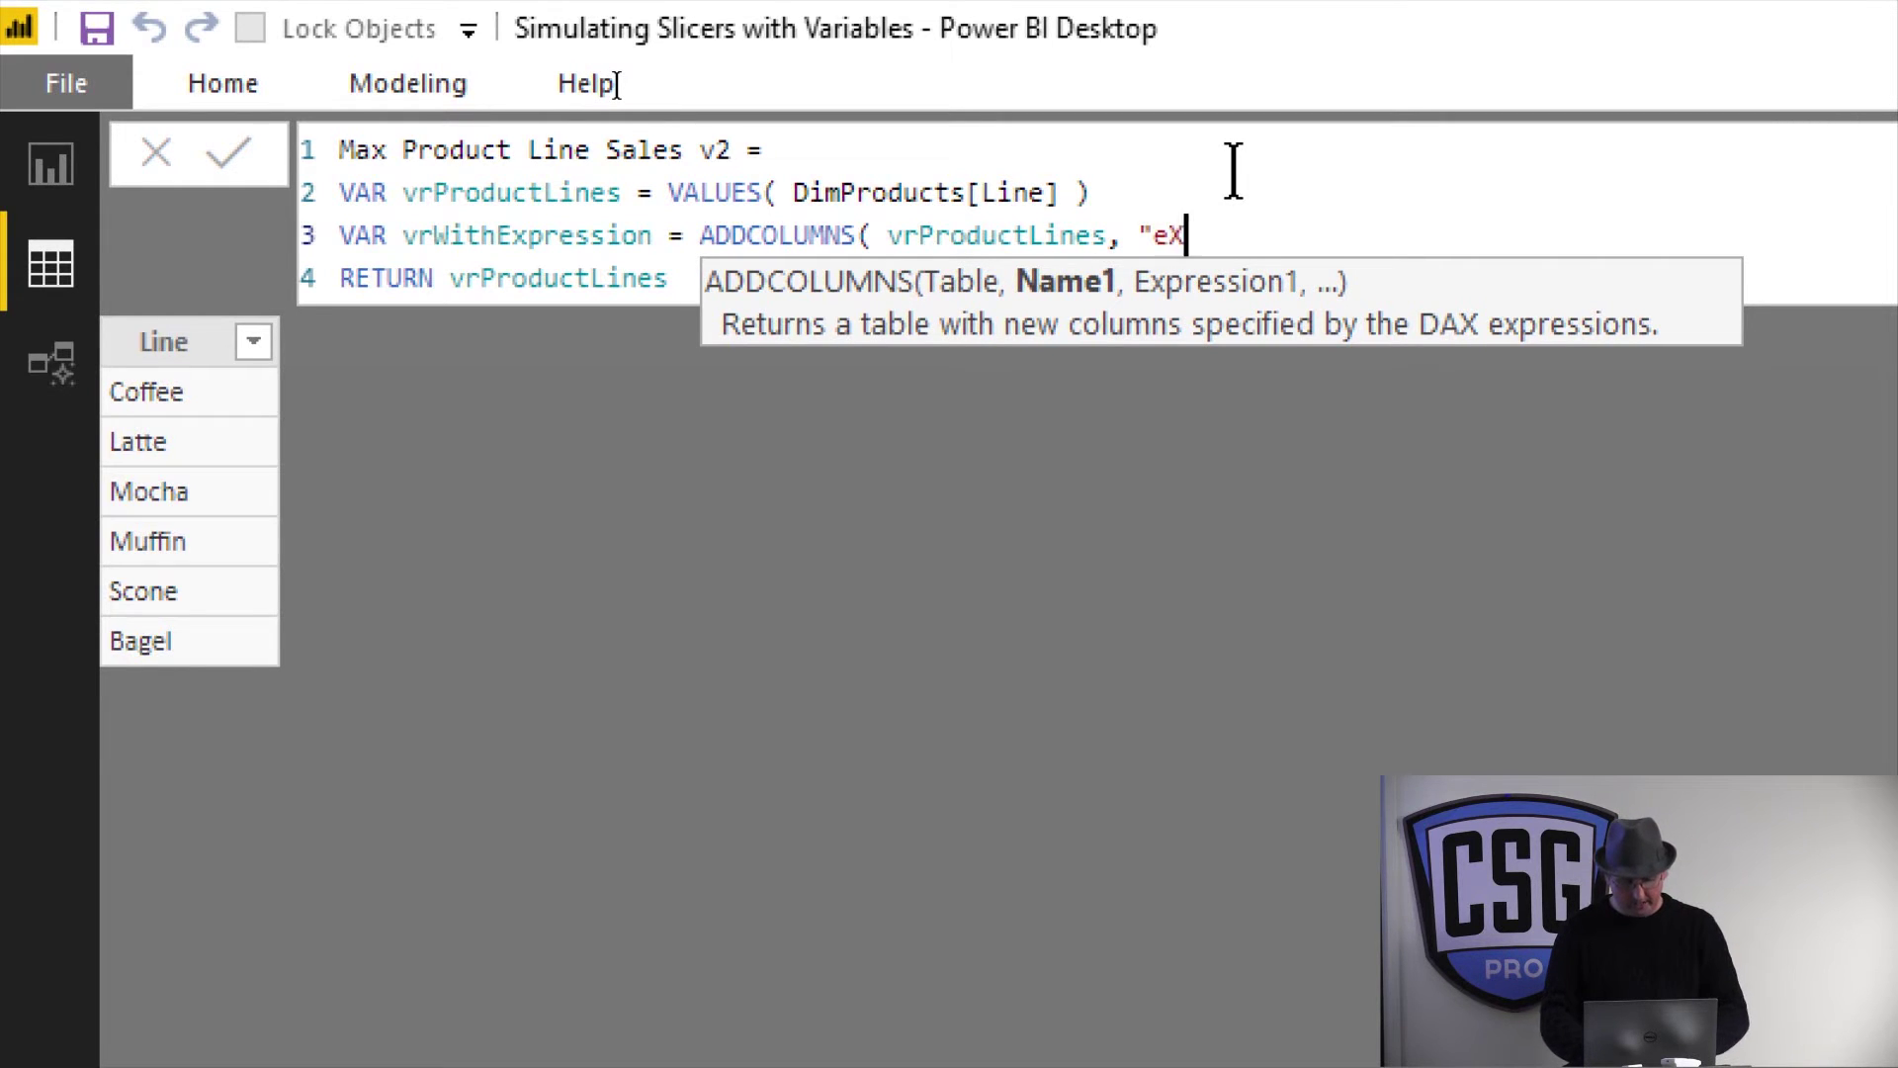
pyautogui.press('BackSpace')
pyautogui.write('ion"')
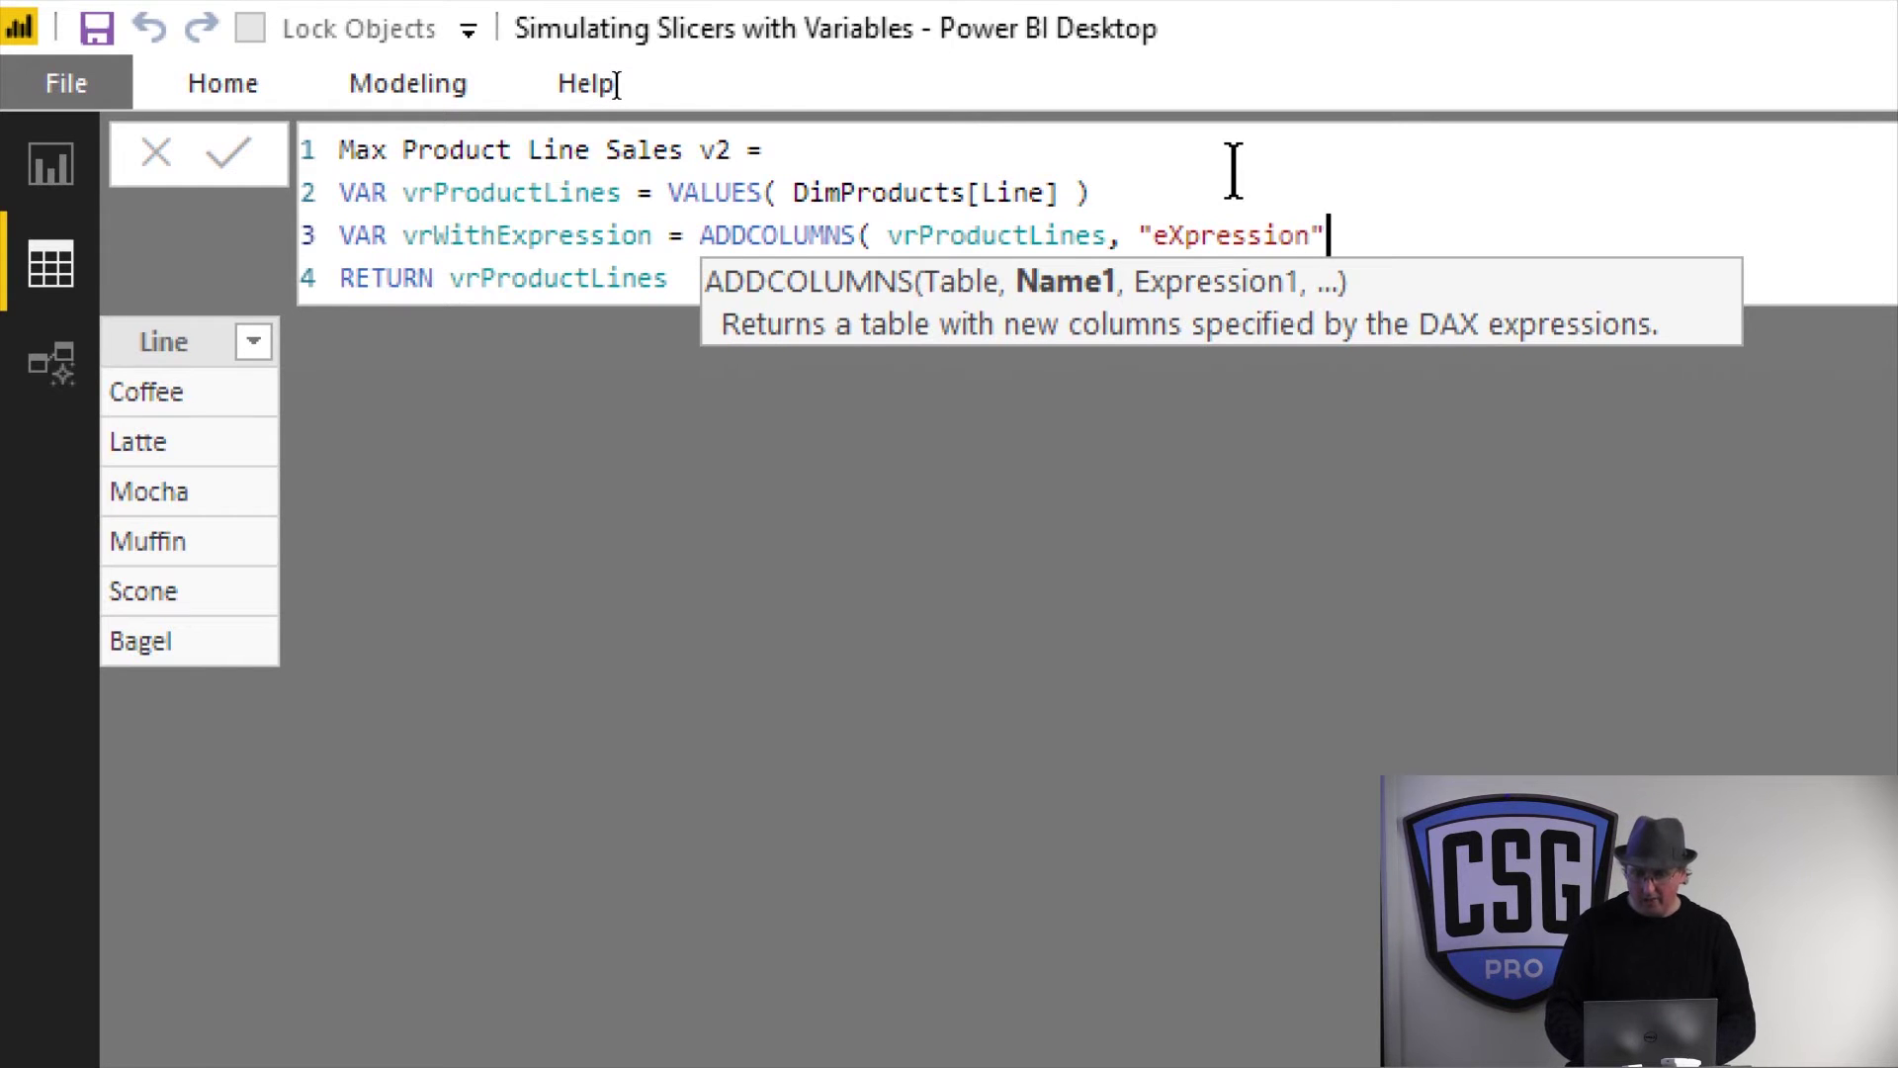
pyautogui.write(', ')
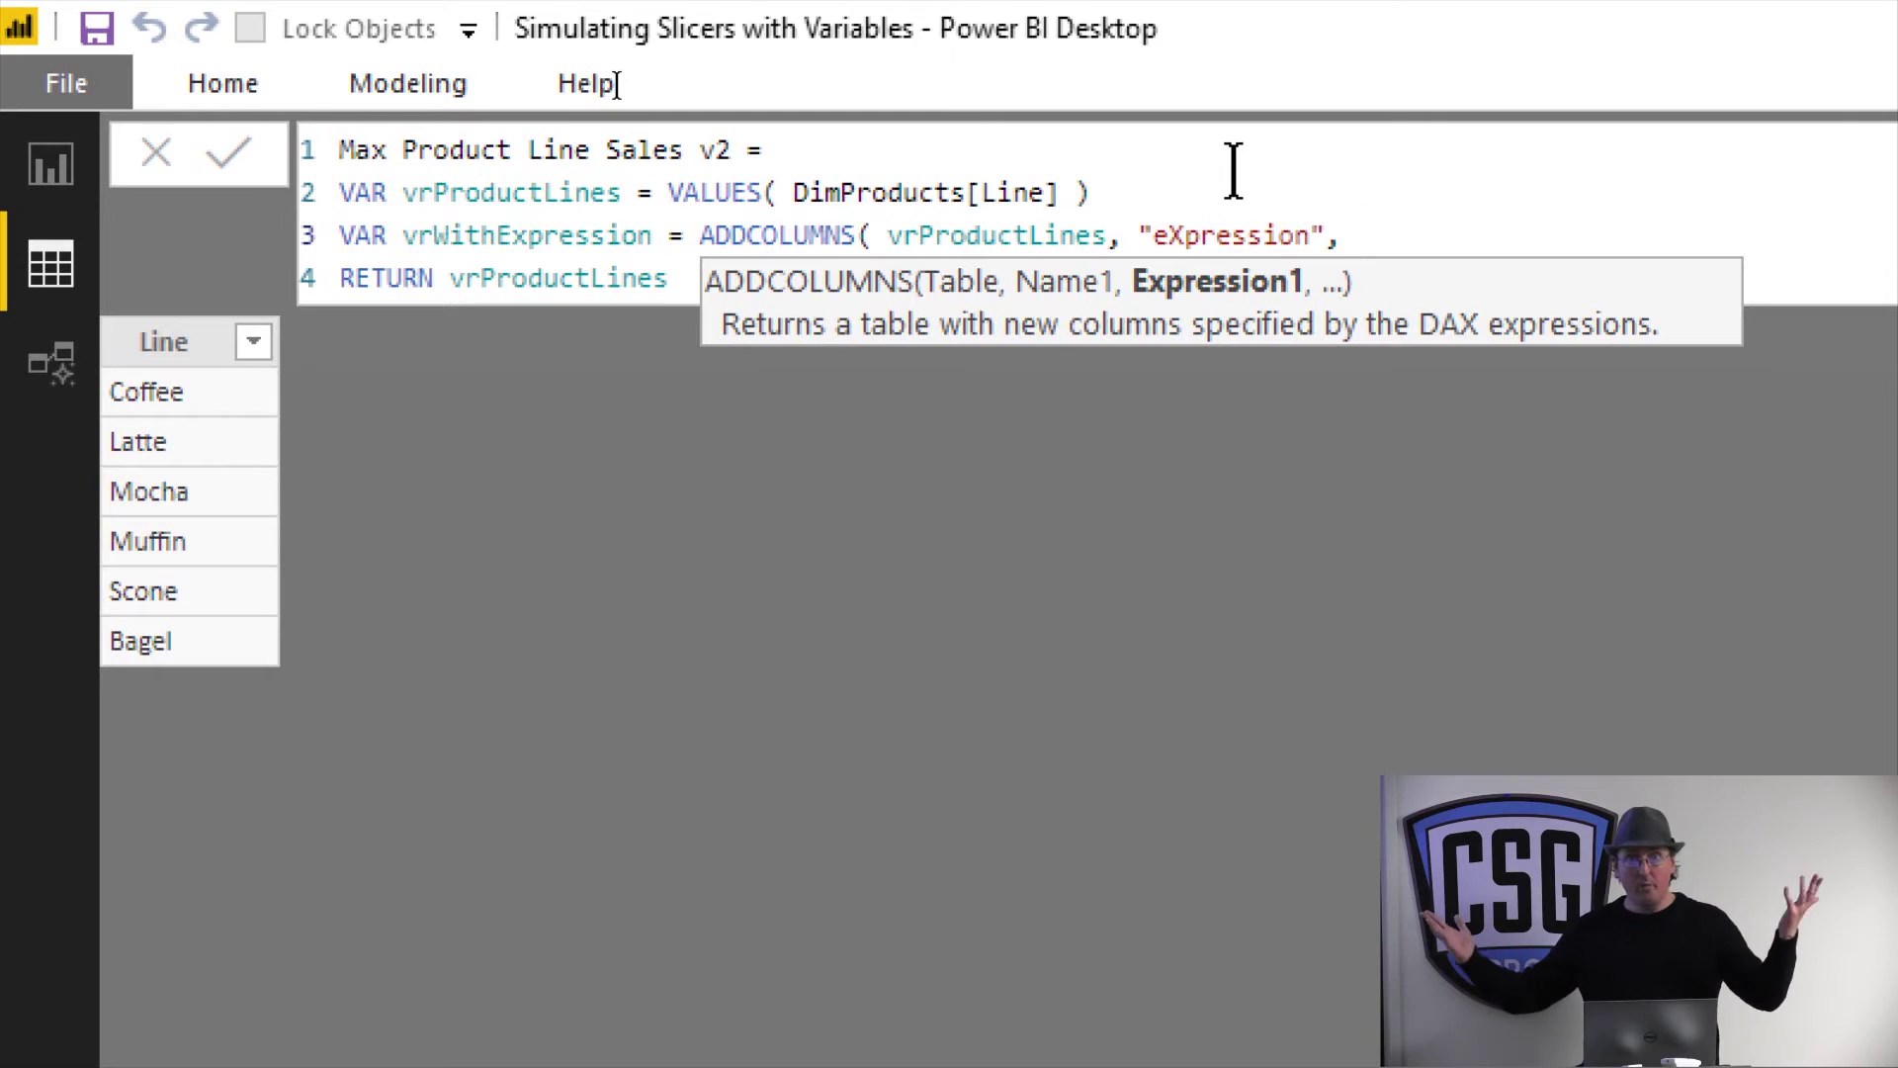
pyautogui.write('[')
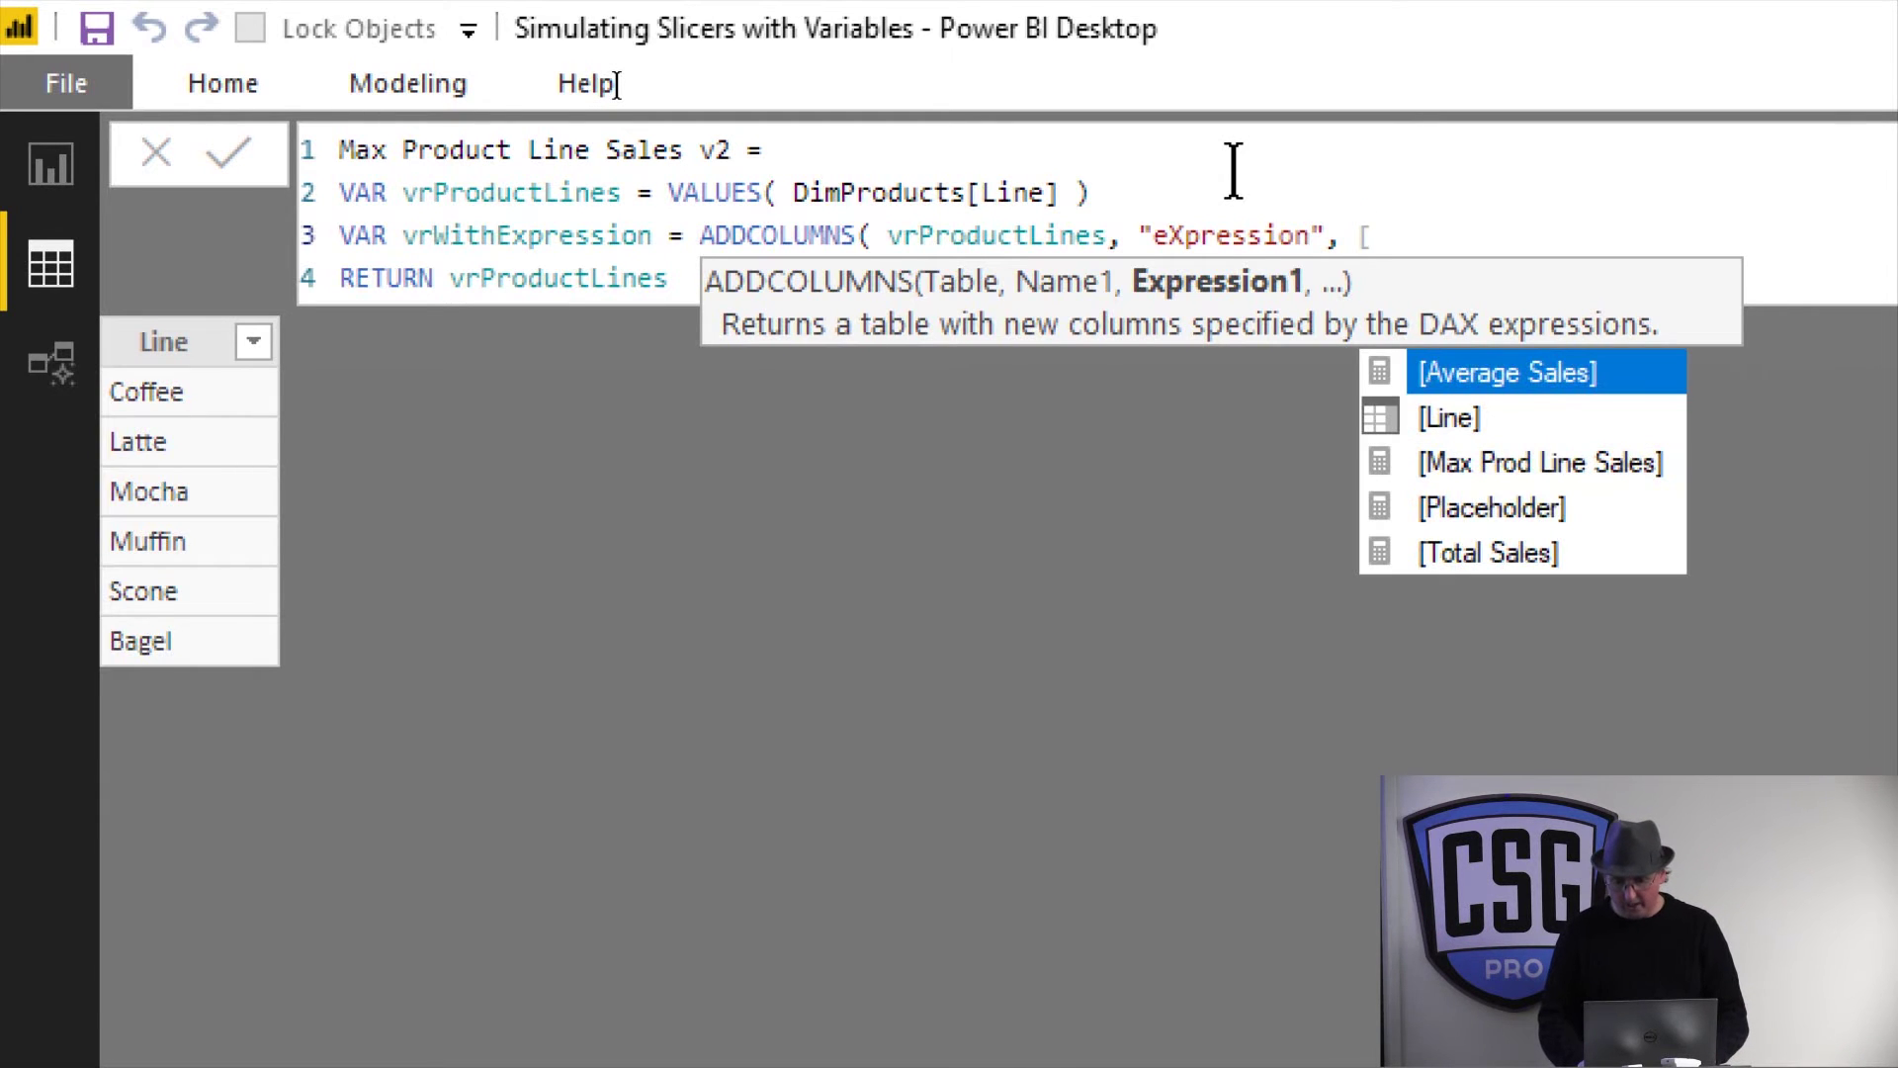
pyautogui.press('Down')
pyautogui.press('Down')
pyautogui.press('Down')
pyautogui.press('Down')
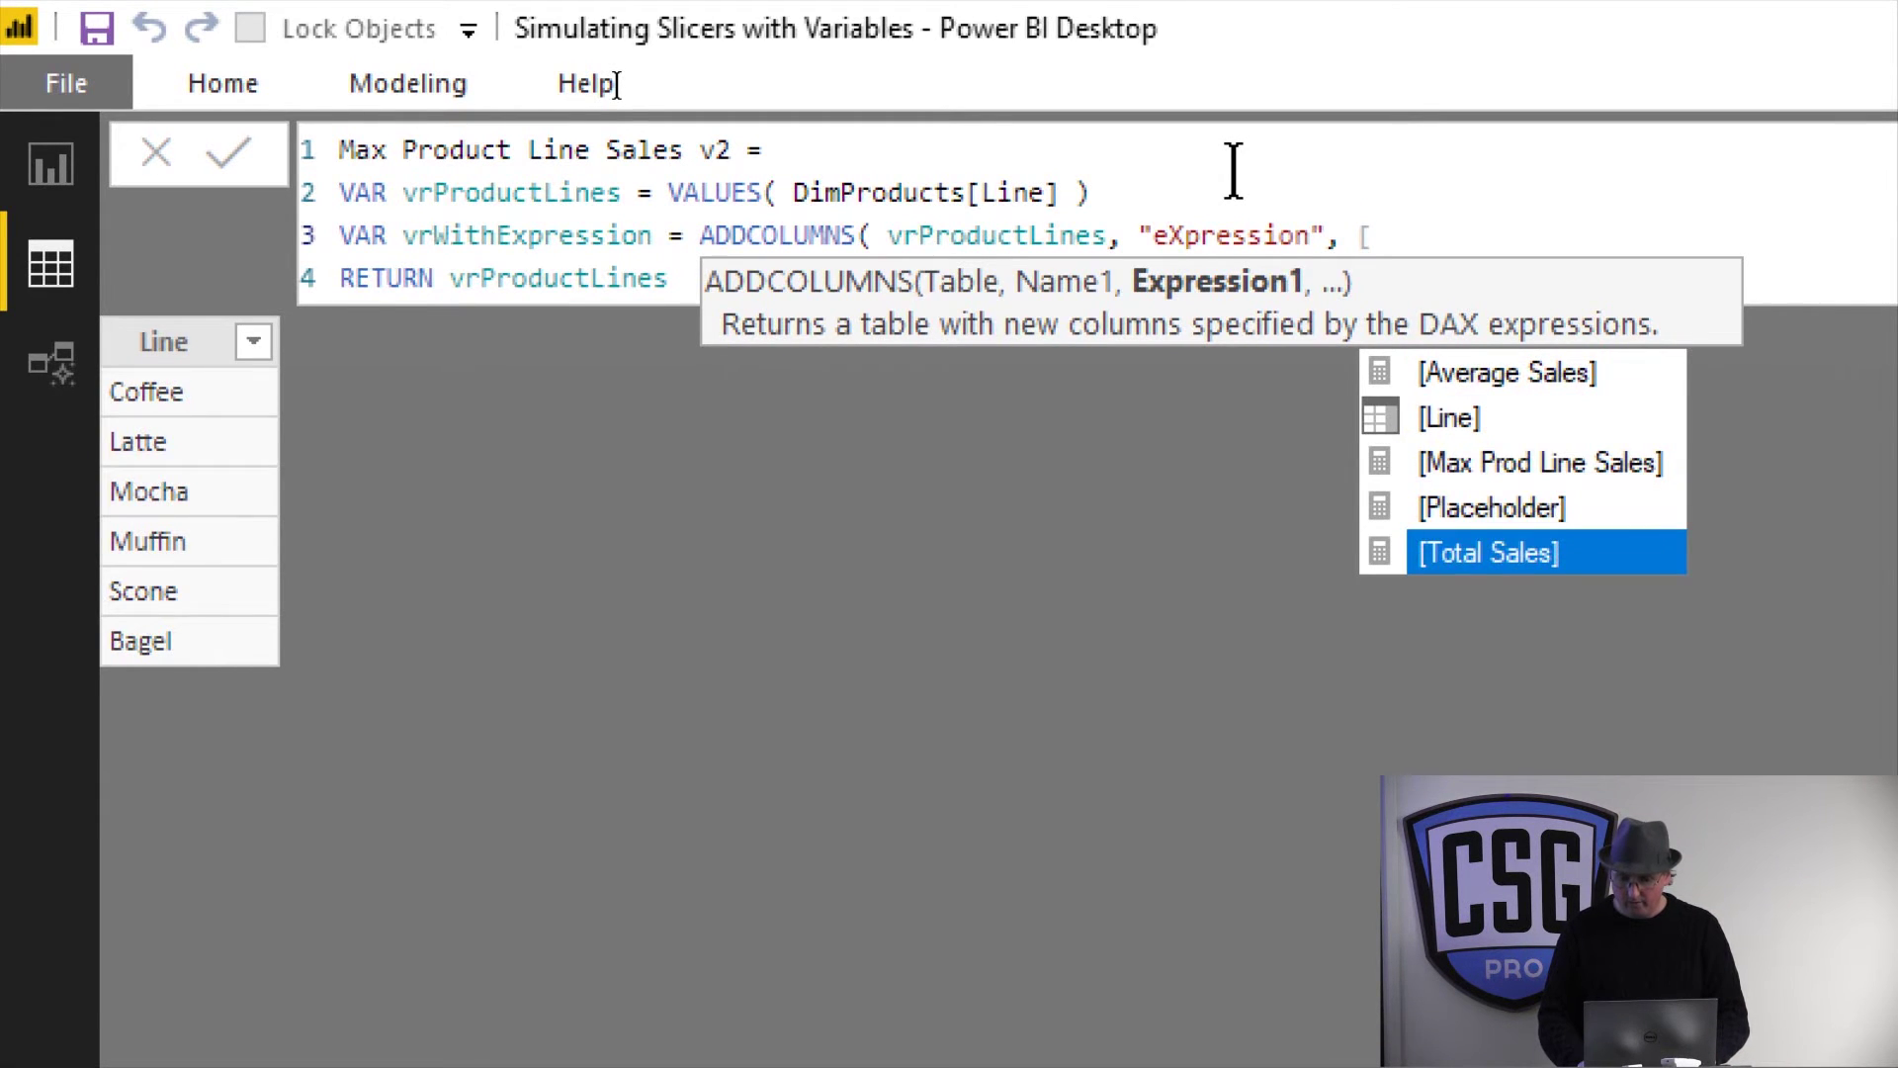
pyautogui.press('Tab')
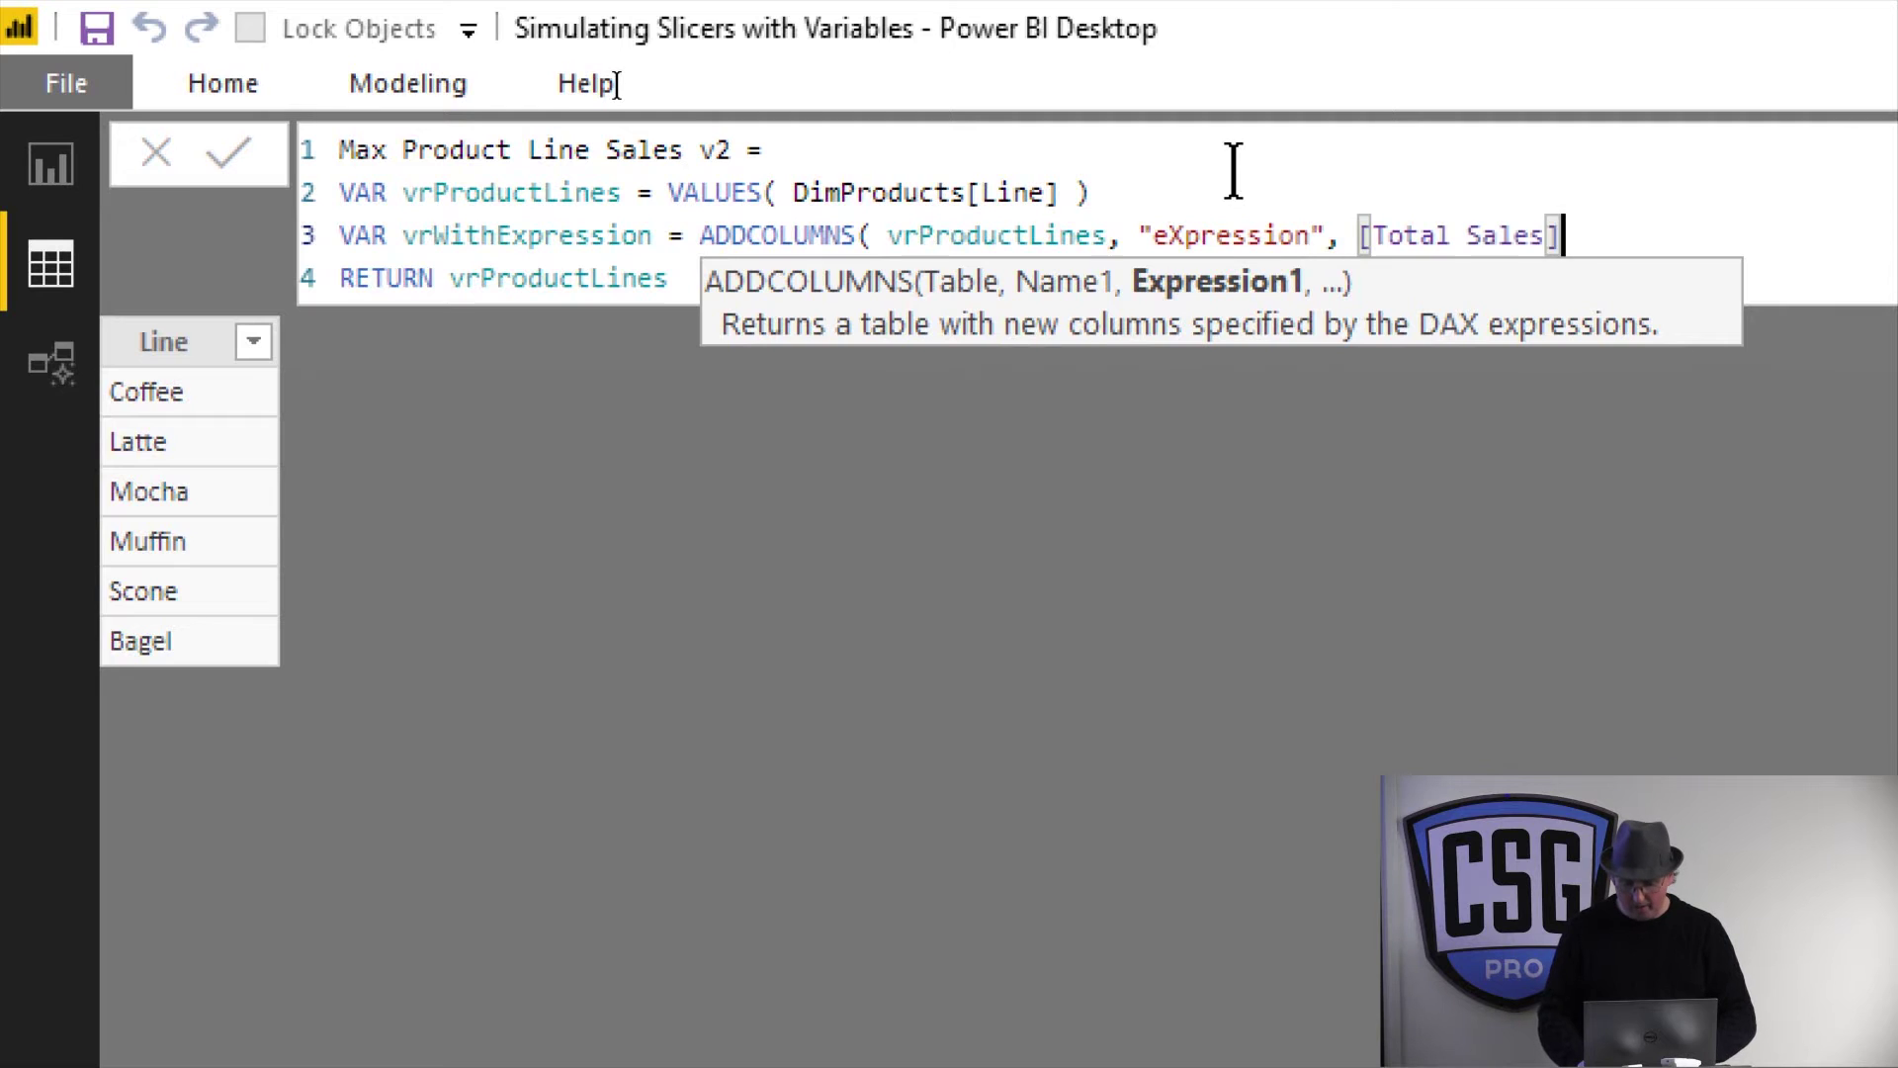
pyautogui.write(')')
# - Change RETURN to vrWithExpression and commit the formula
pyautogui.press('Right')
pyautogui.press('Right')
pyautogui.press('Right')
pyautogui.press('Right')
pyautogui.press('Right')
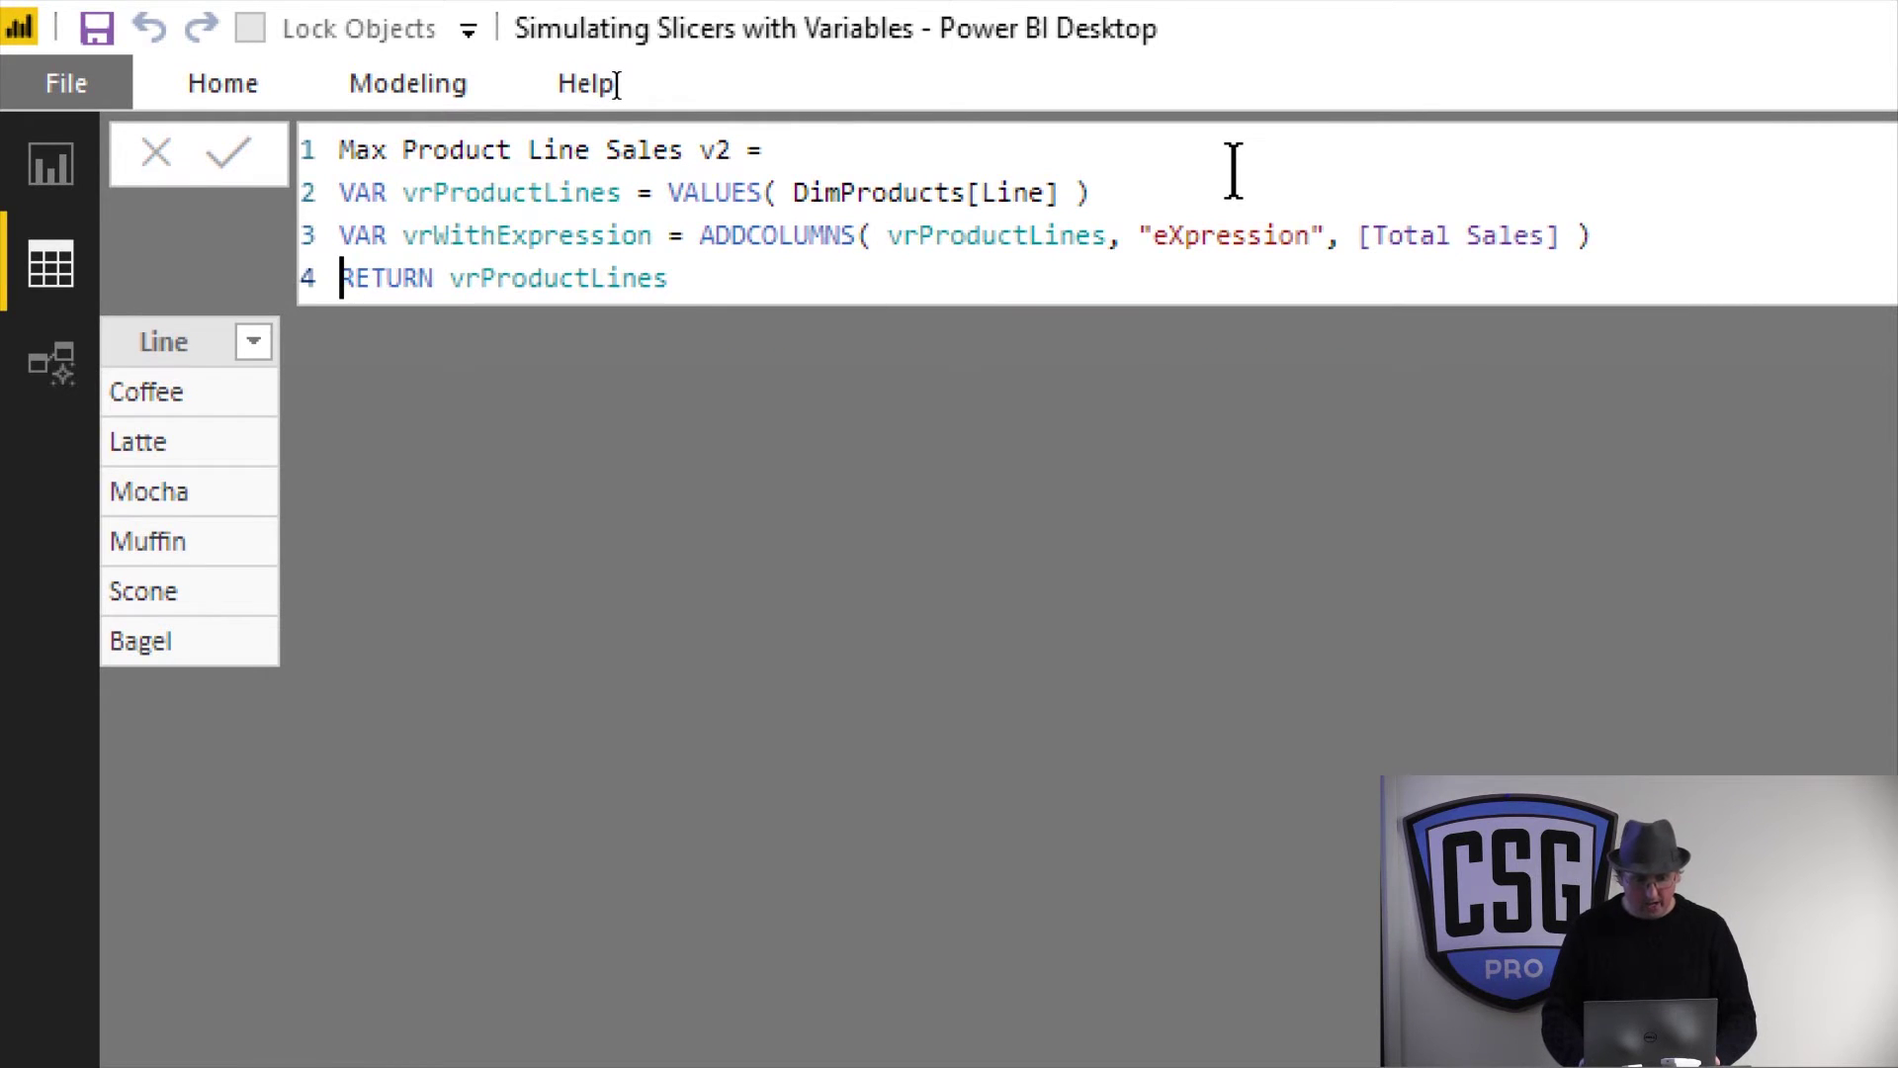
pyautogui.hotkey('shift', 'Right')
pyautogui.hotkey('shift', 'Right')
pyautogui.hotkey('shift', 'Right')
pyautogui.hotkey('shift', 'Right')
pyautogui.hotkey('shift', 'Right')
pyautogui.hotkey('shift', 'Right')
pyautogui.hotkey('shift', 'Right')
pyautogui.hotkey('shift', 'Right')
pyautogui.hotkey('shift', 'Right')
pyautogui.hotkey('shift', 'Right')
pyautogui.hotkey('shift', 'Right')
pyautogui.hotkey('shift', 'Right')
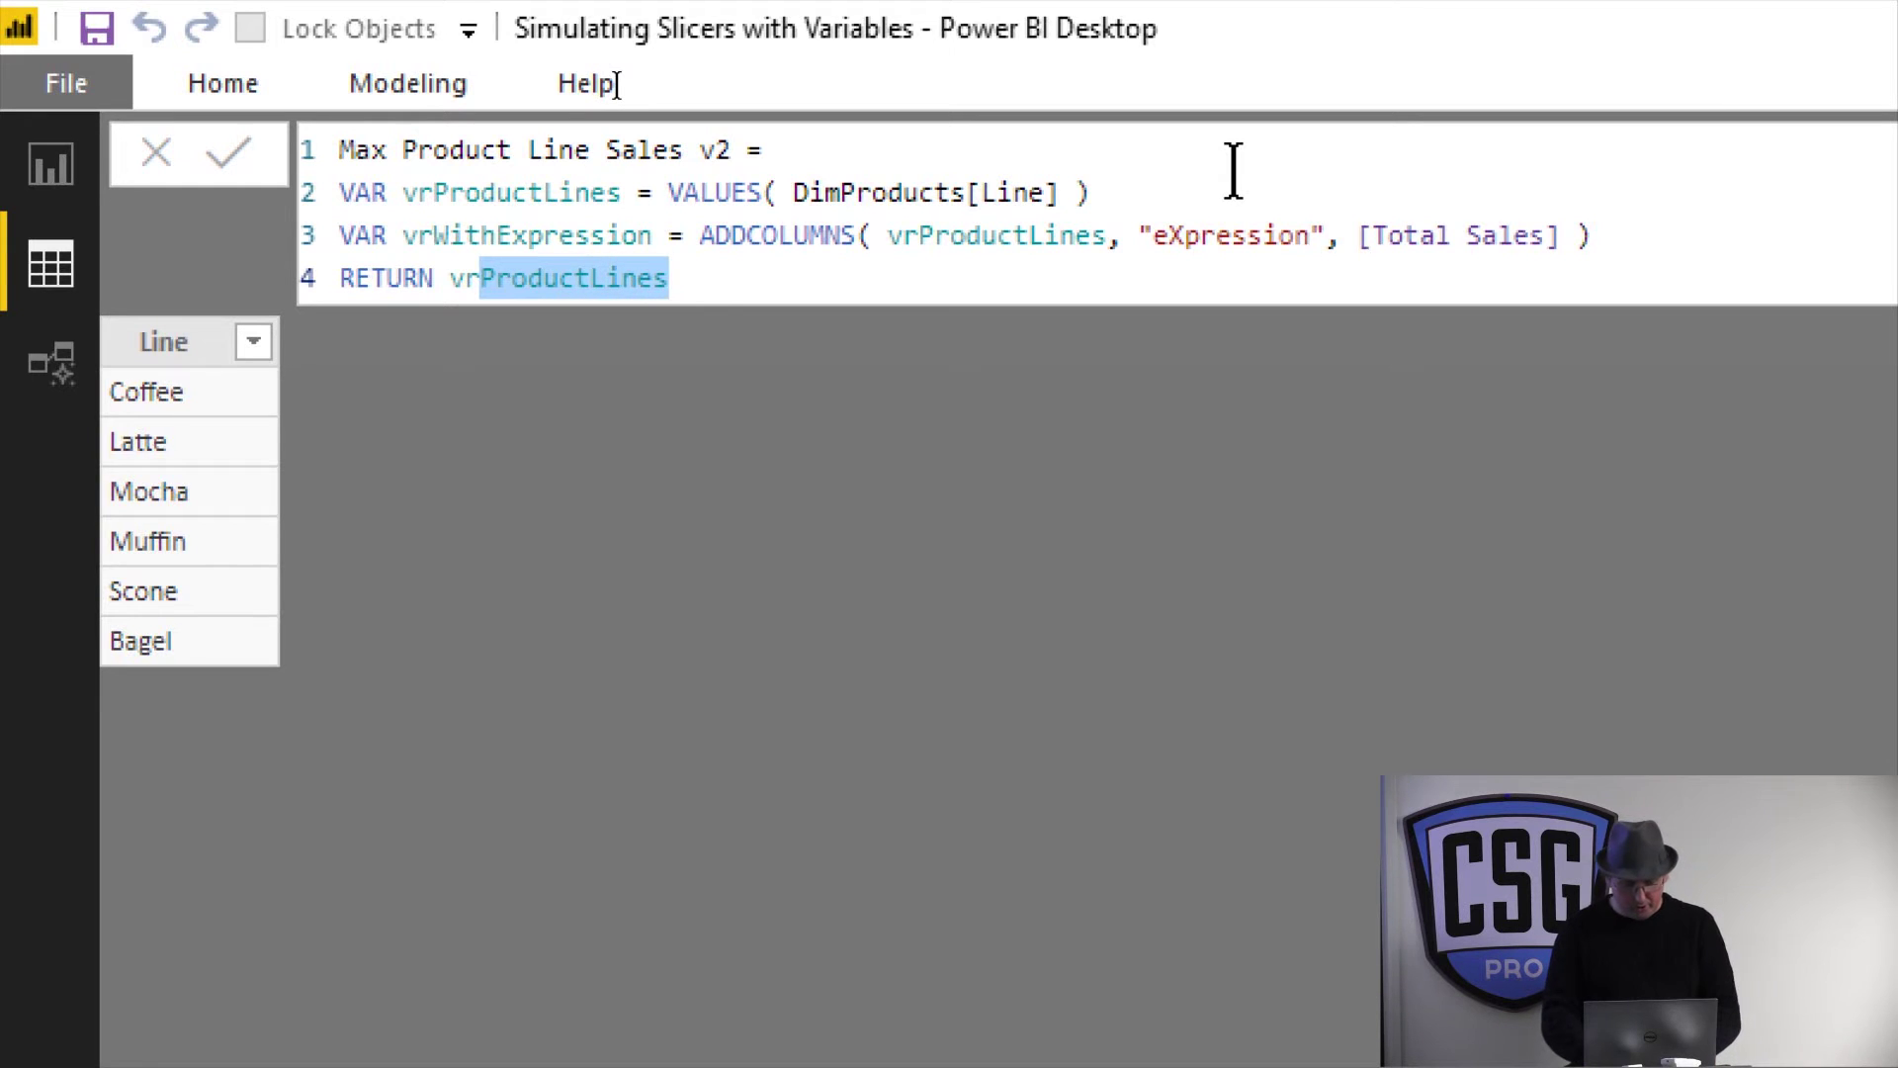
pyautogui.write('With')
pyautogui.press('Tab')
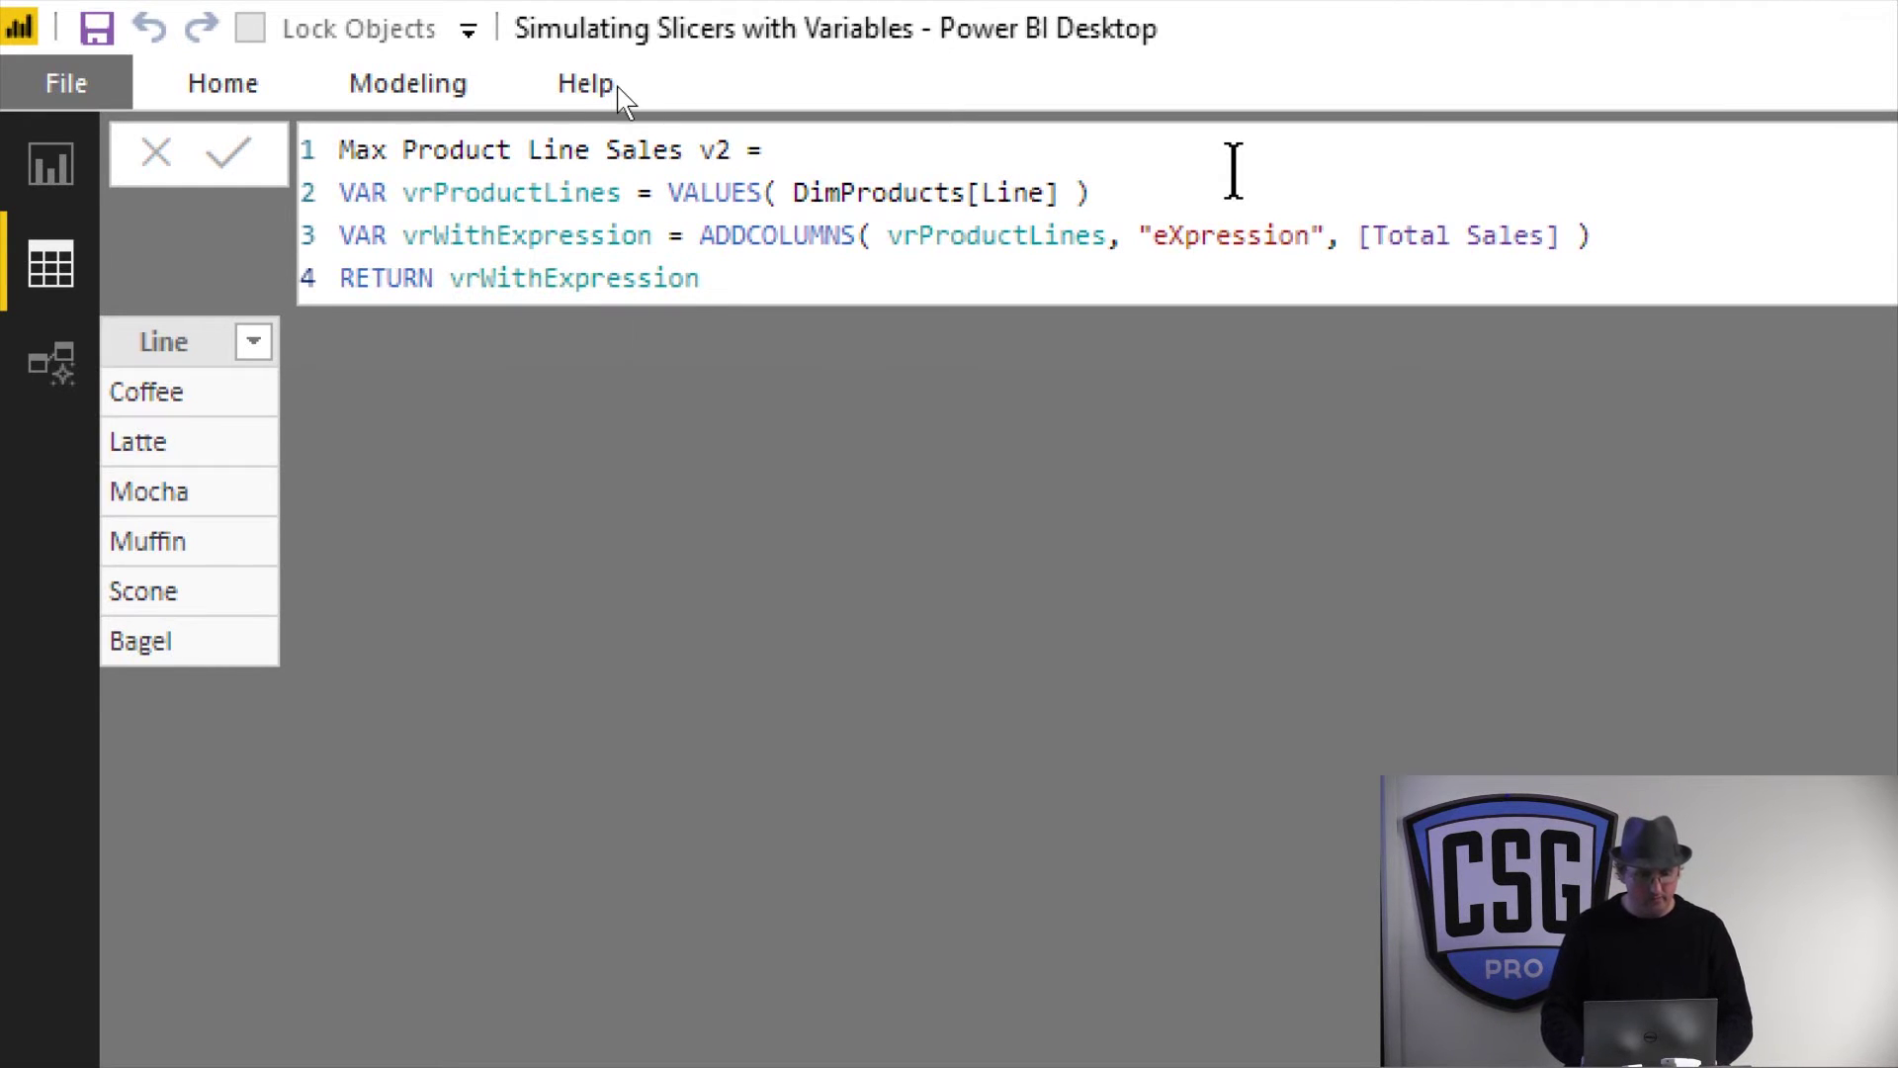
pyautogui.press('Return')
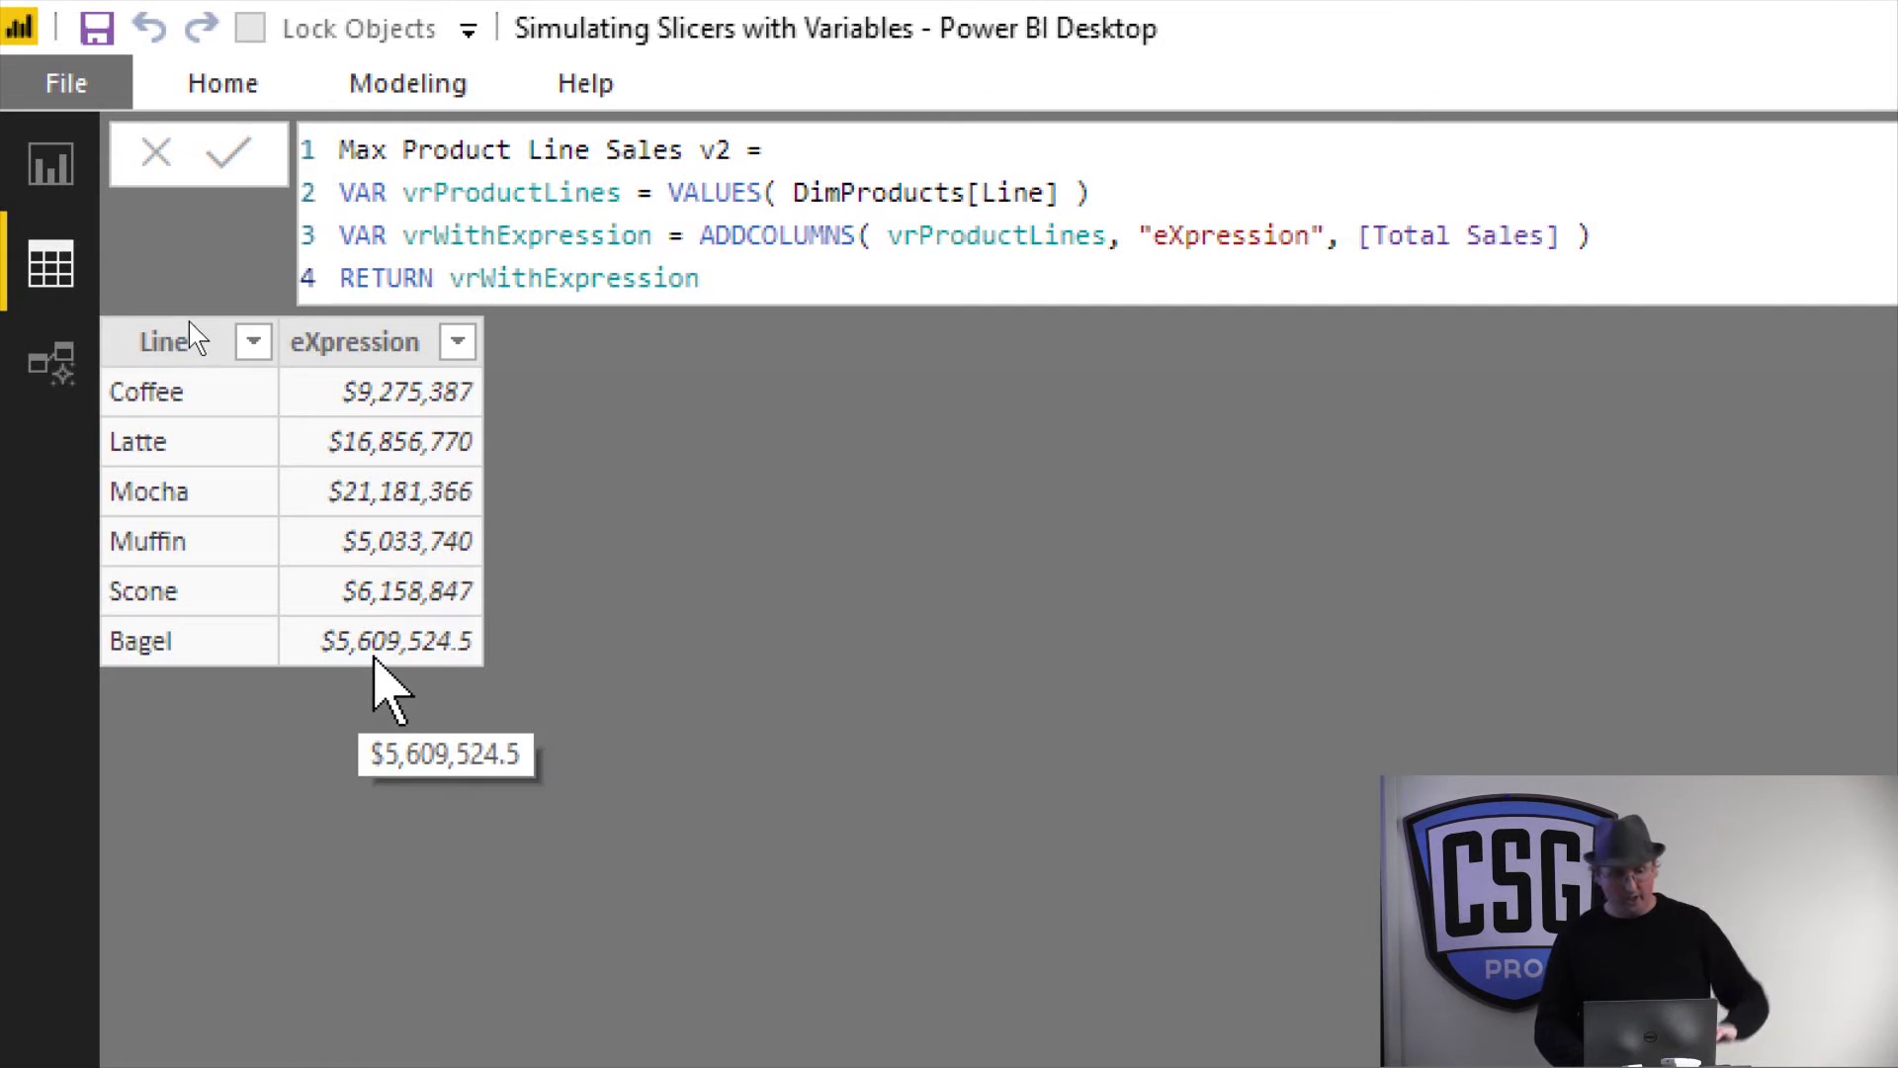
# - Insert VAR vrResult = SUMX( vrWithExpression, [eXpression] ) on a new line before RETURN
pyautogui.click(1673, 228)
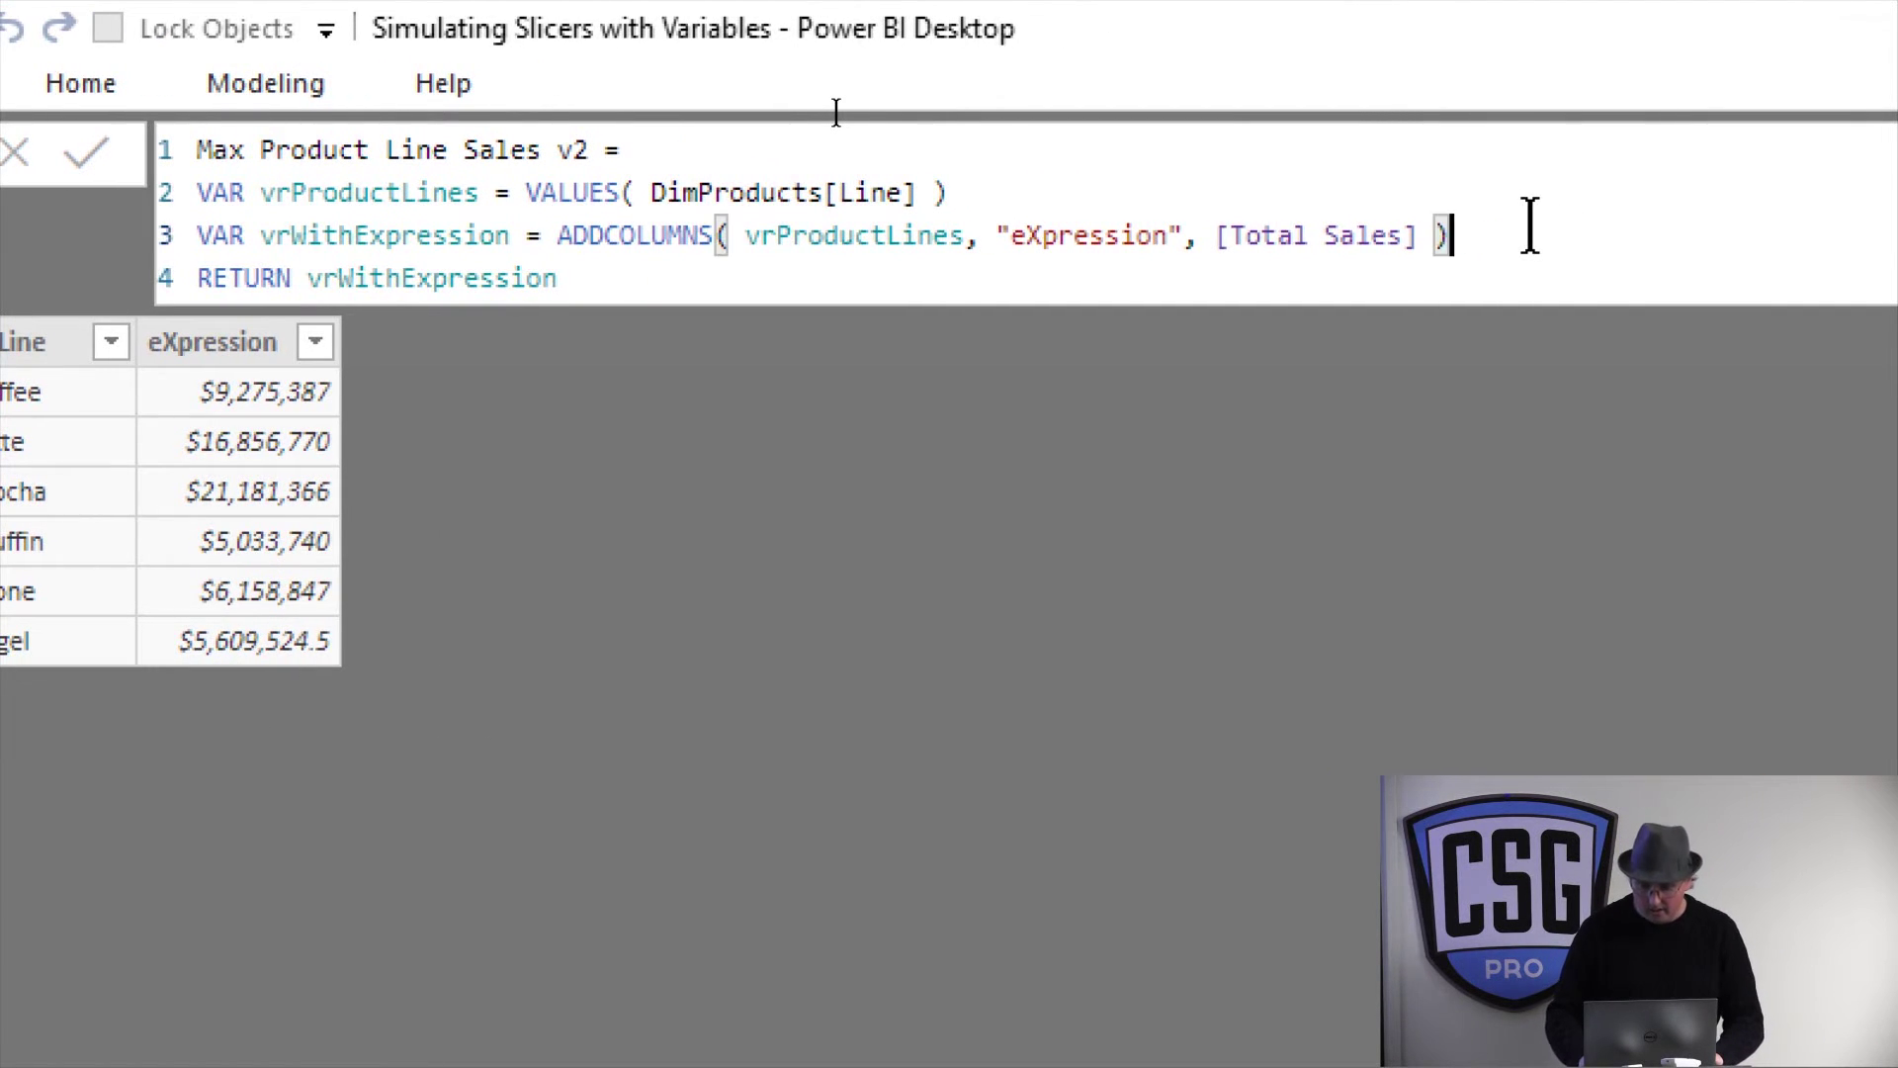
pyautogui.hotkey('shift', 'Return')
pyautogui.write('VAR ')
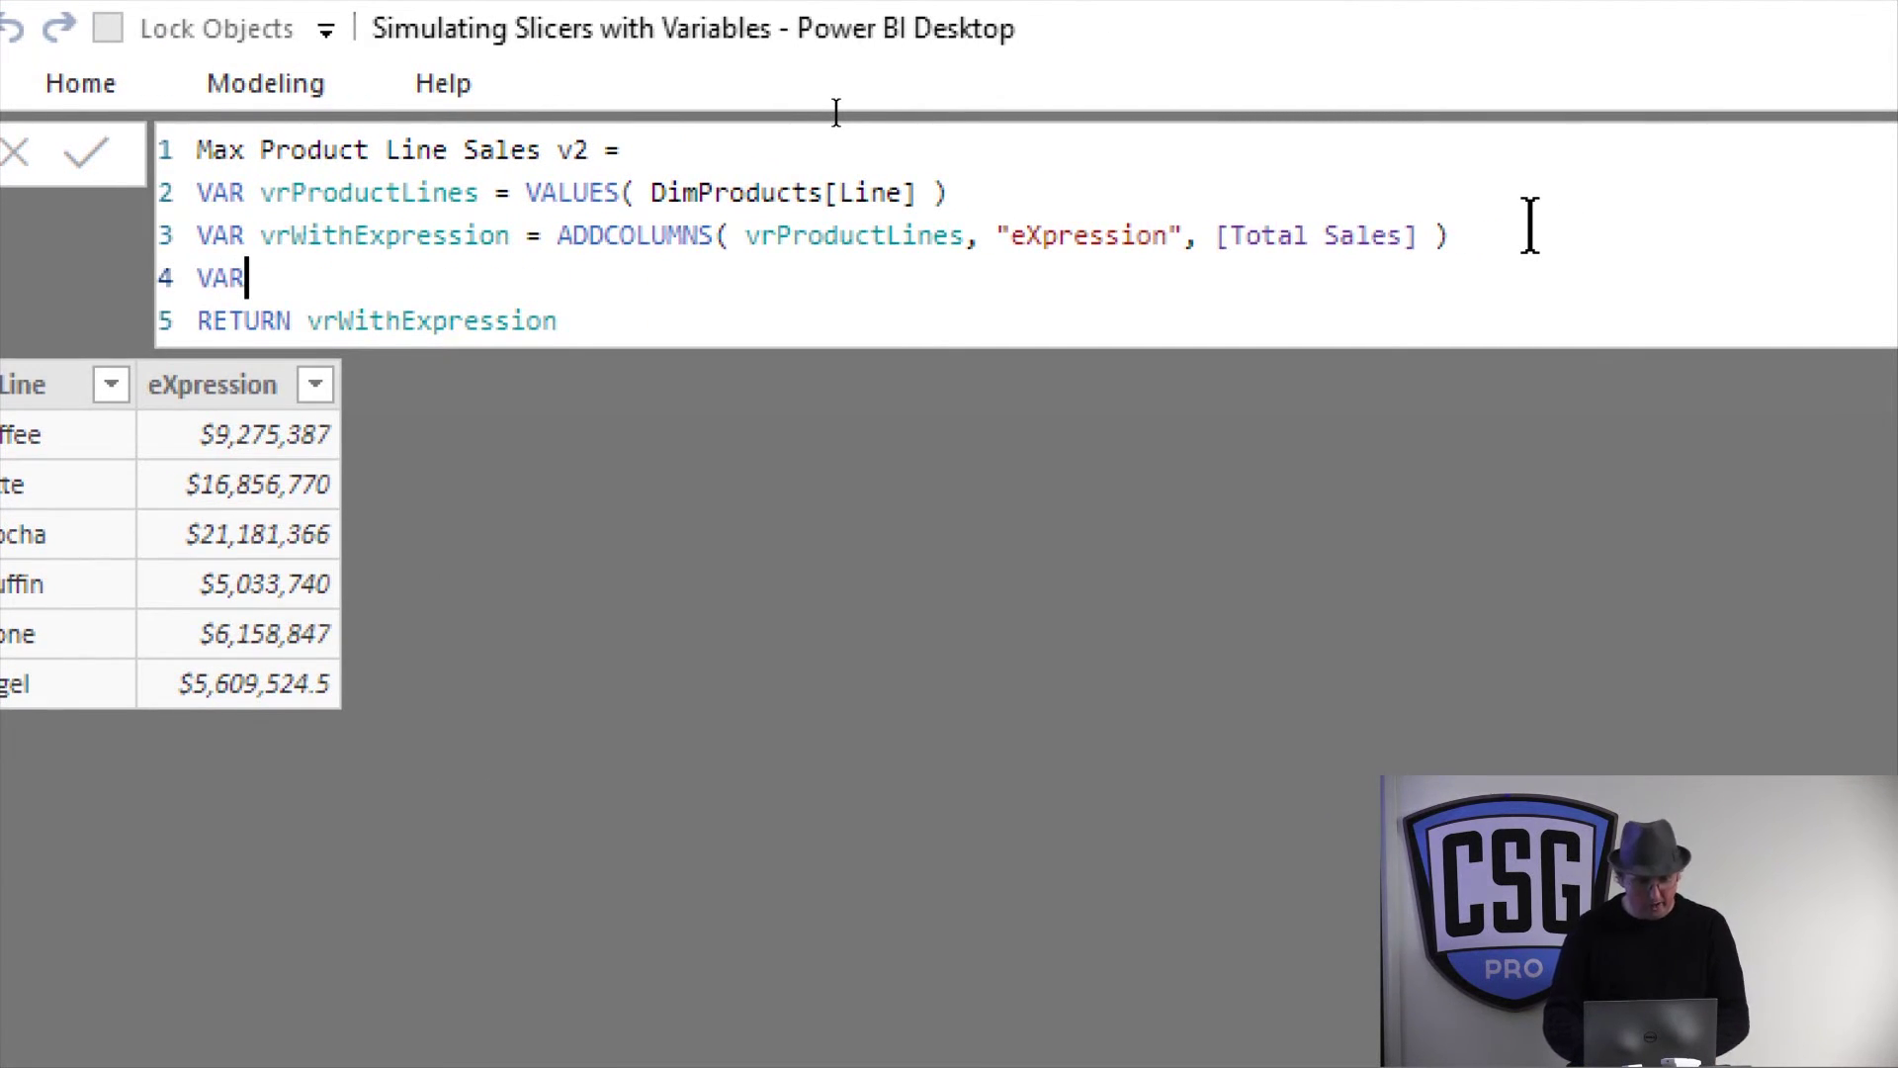
pyautogui.write('vr')
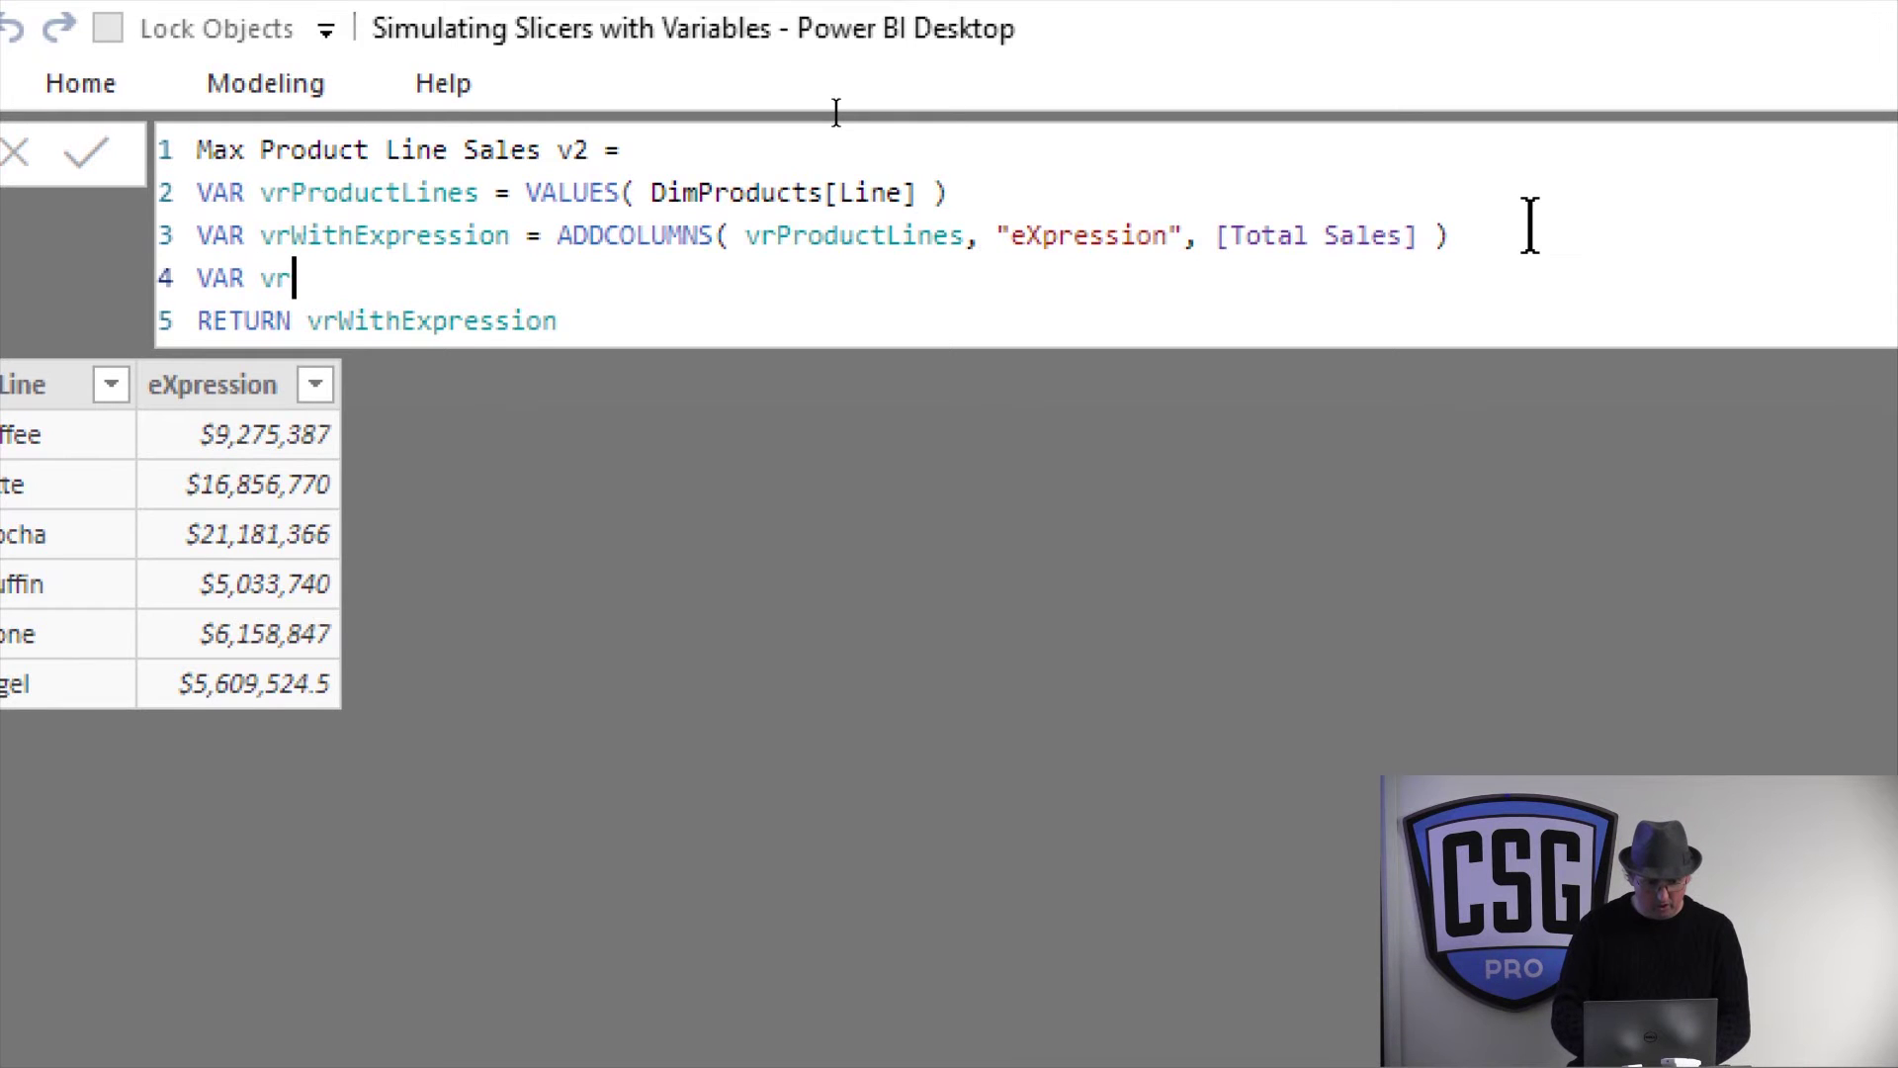
pyautogui.write('Res')
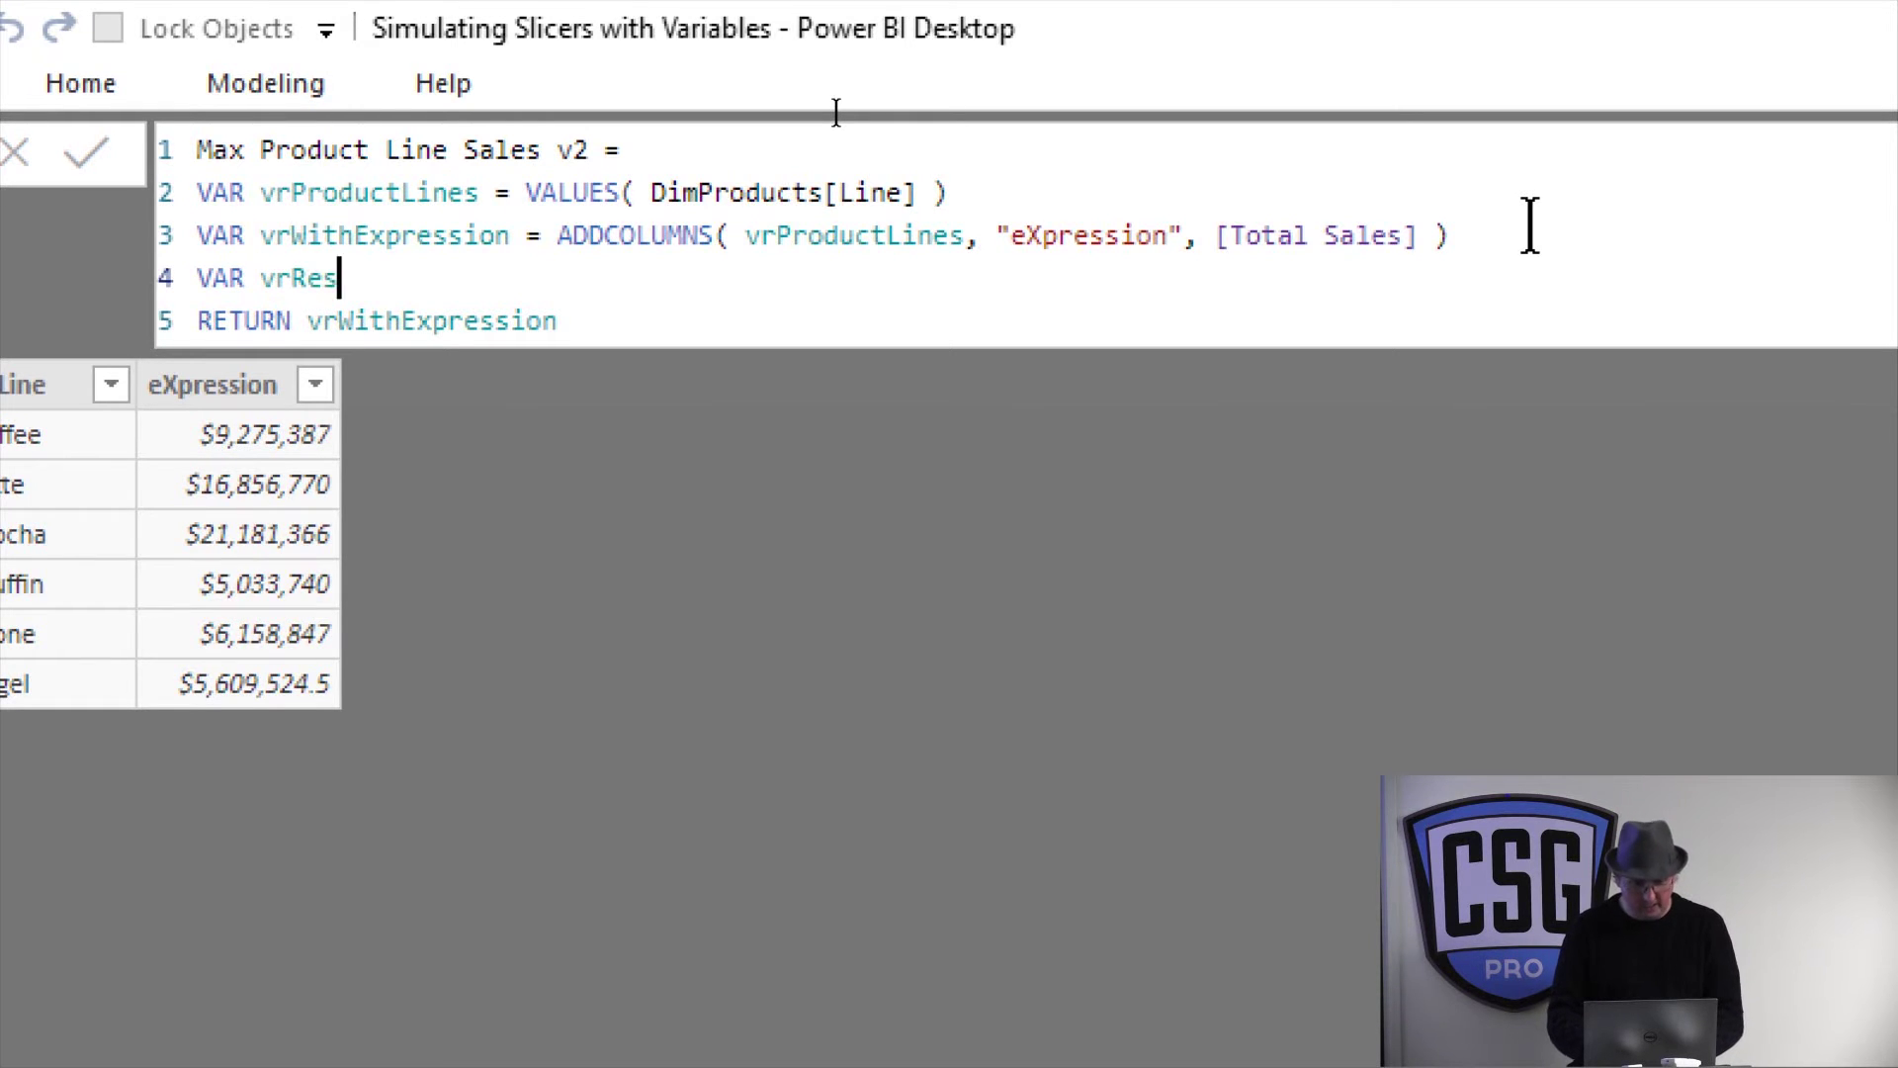
pyautogui.write('ult = ')
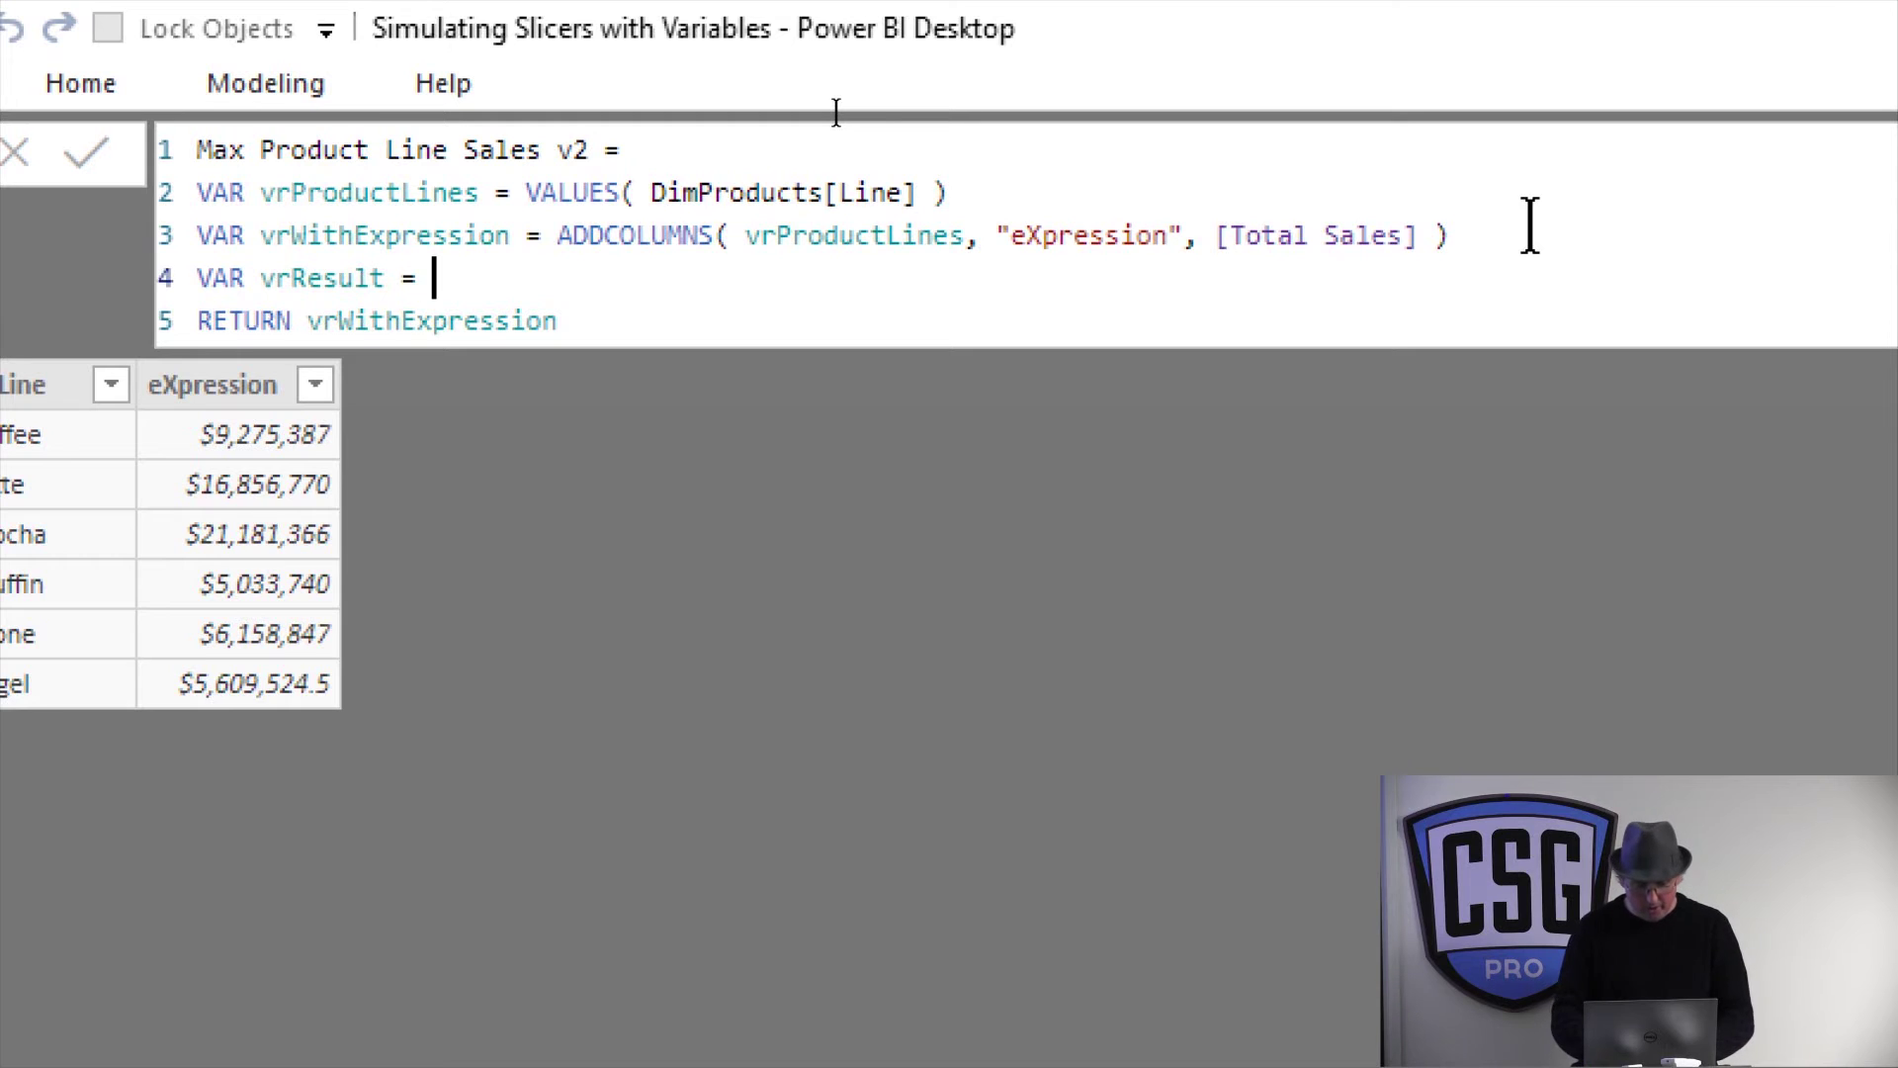
pyautogui.write('SUM')
pyautogui.press('Down')
pyautogui.press('Down')
pyautogui.press('Down')
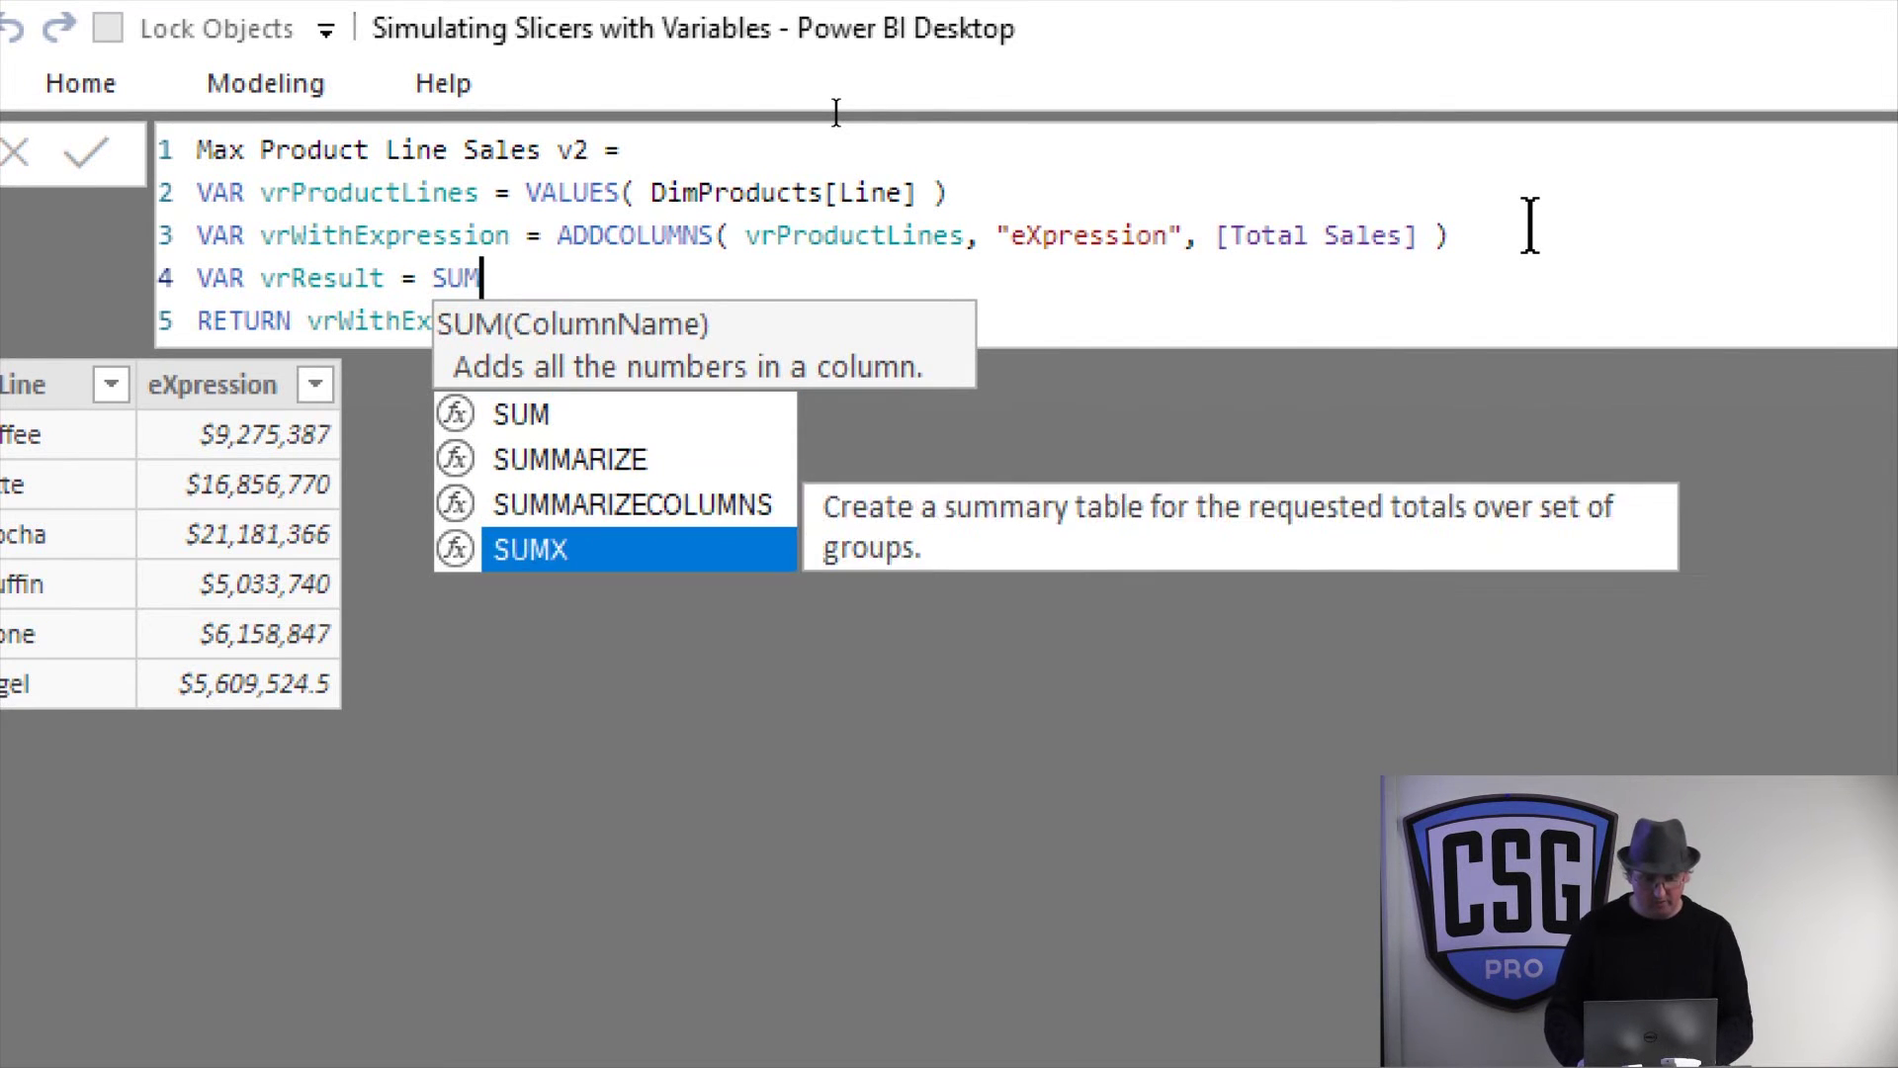
pyautogui.press('Tab')
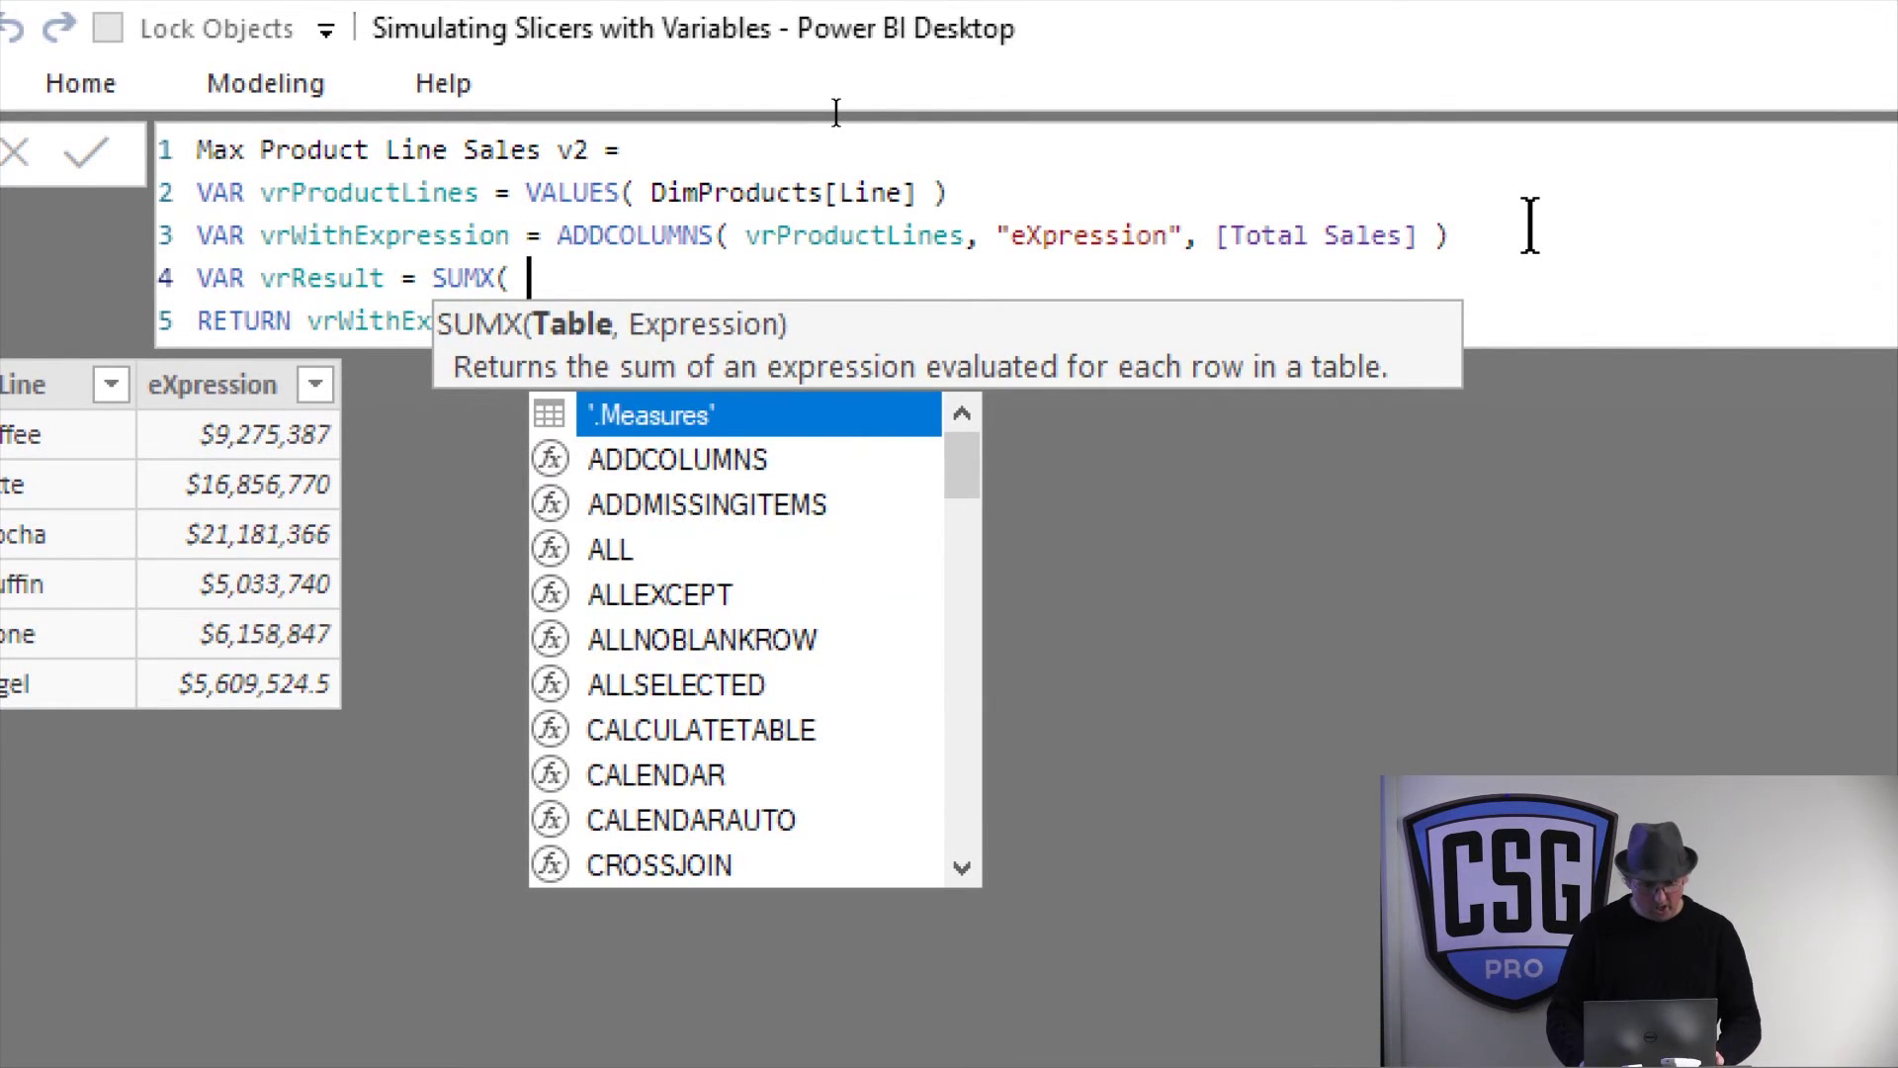
pyautogui.write('vr')
pyautogui.press('Down')
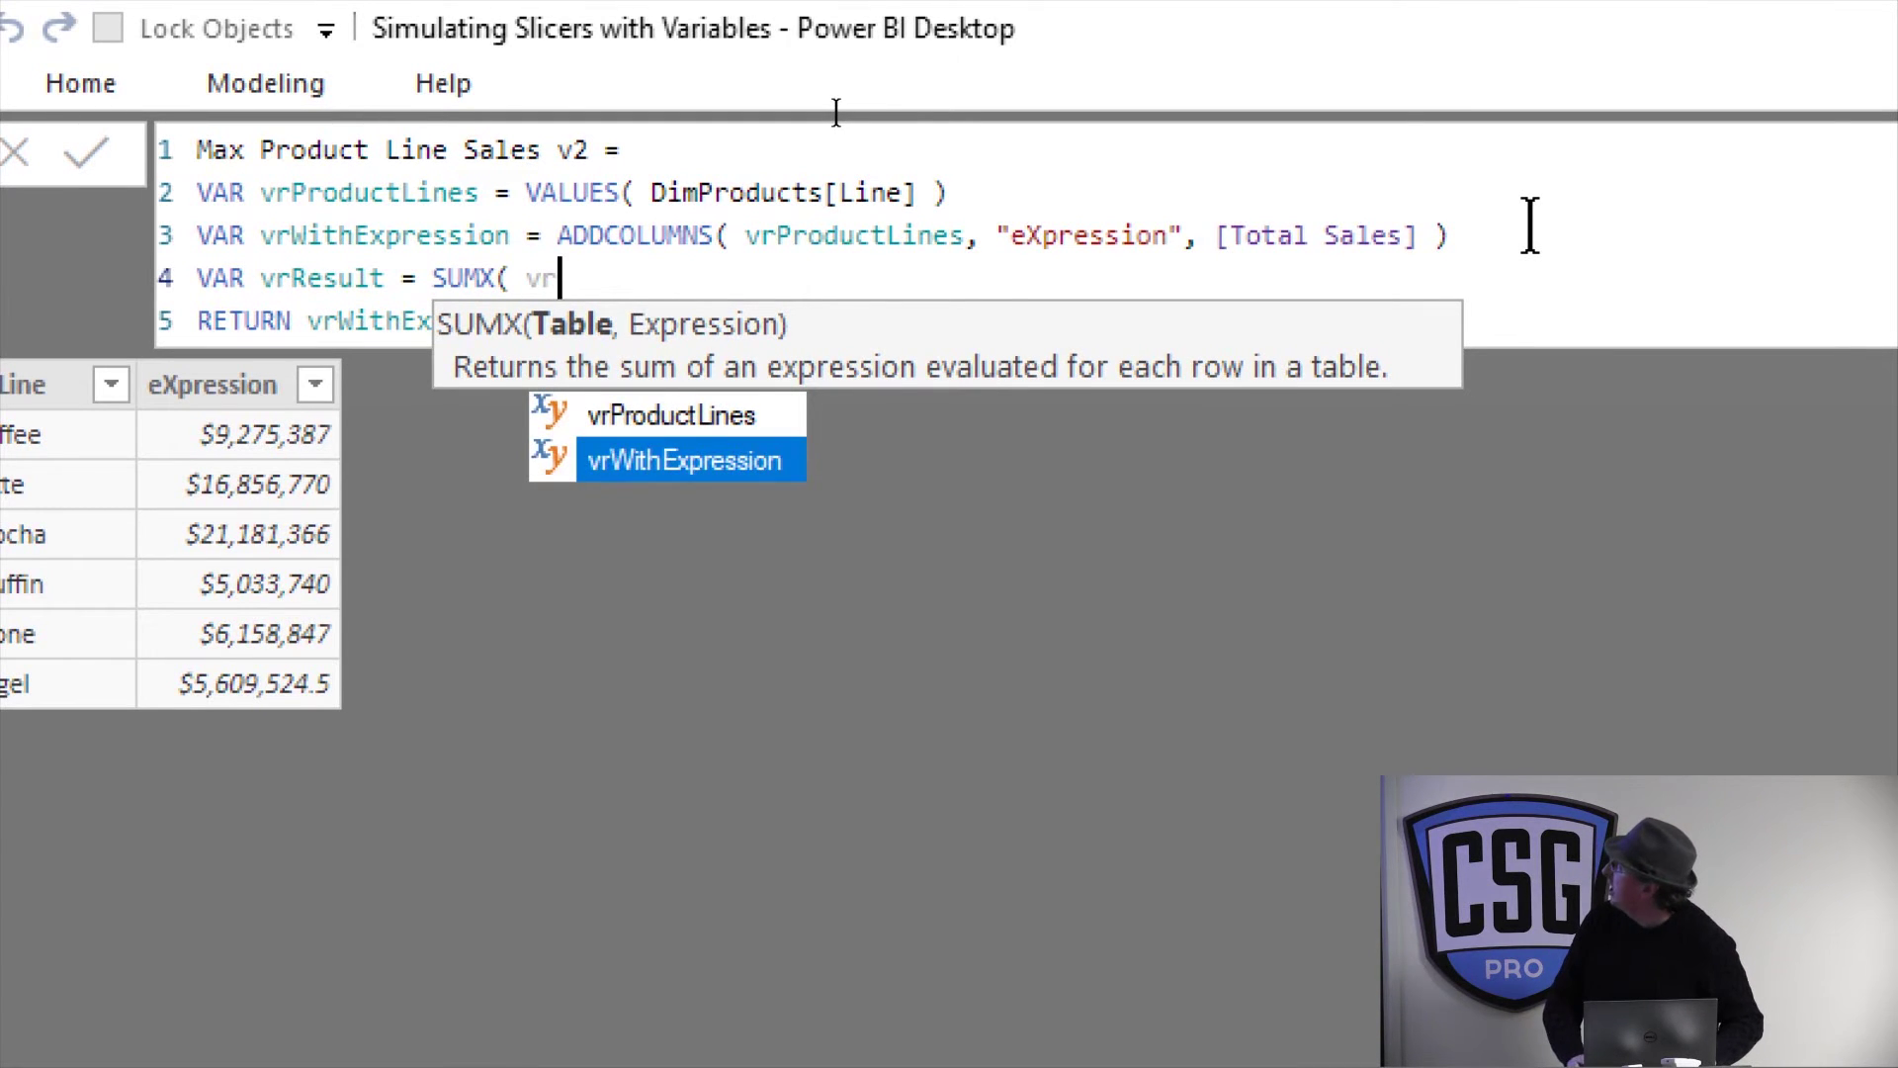
pyautogui.press('Tab')
pyautogui.write(', ')
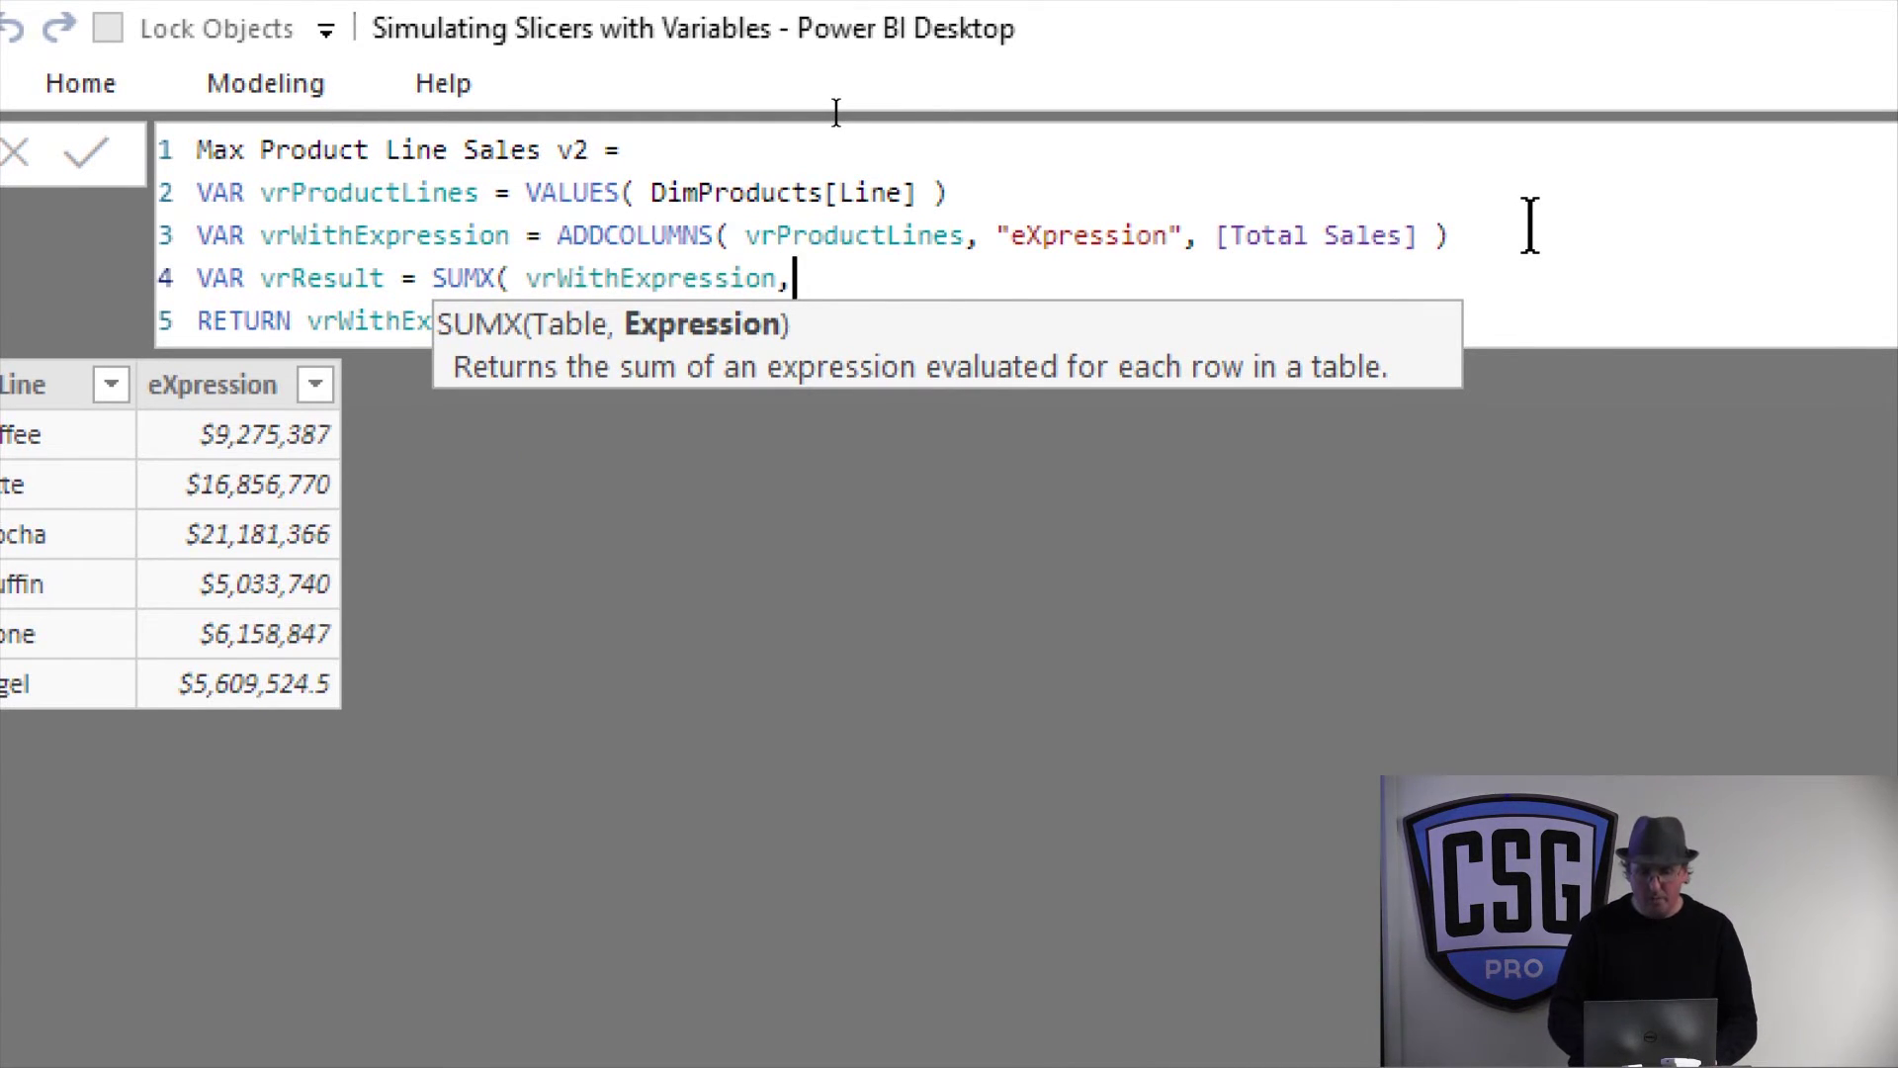
pyautogui.write('[')
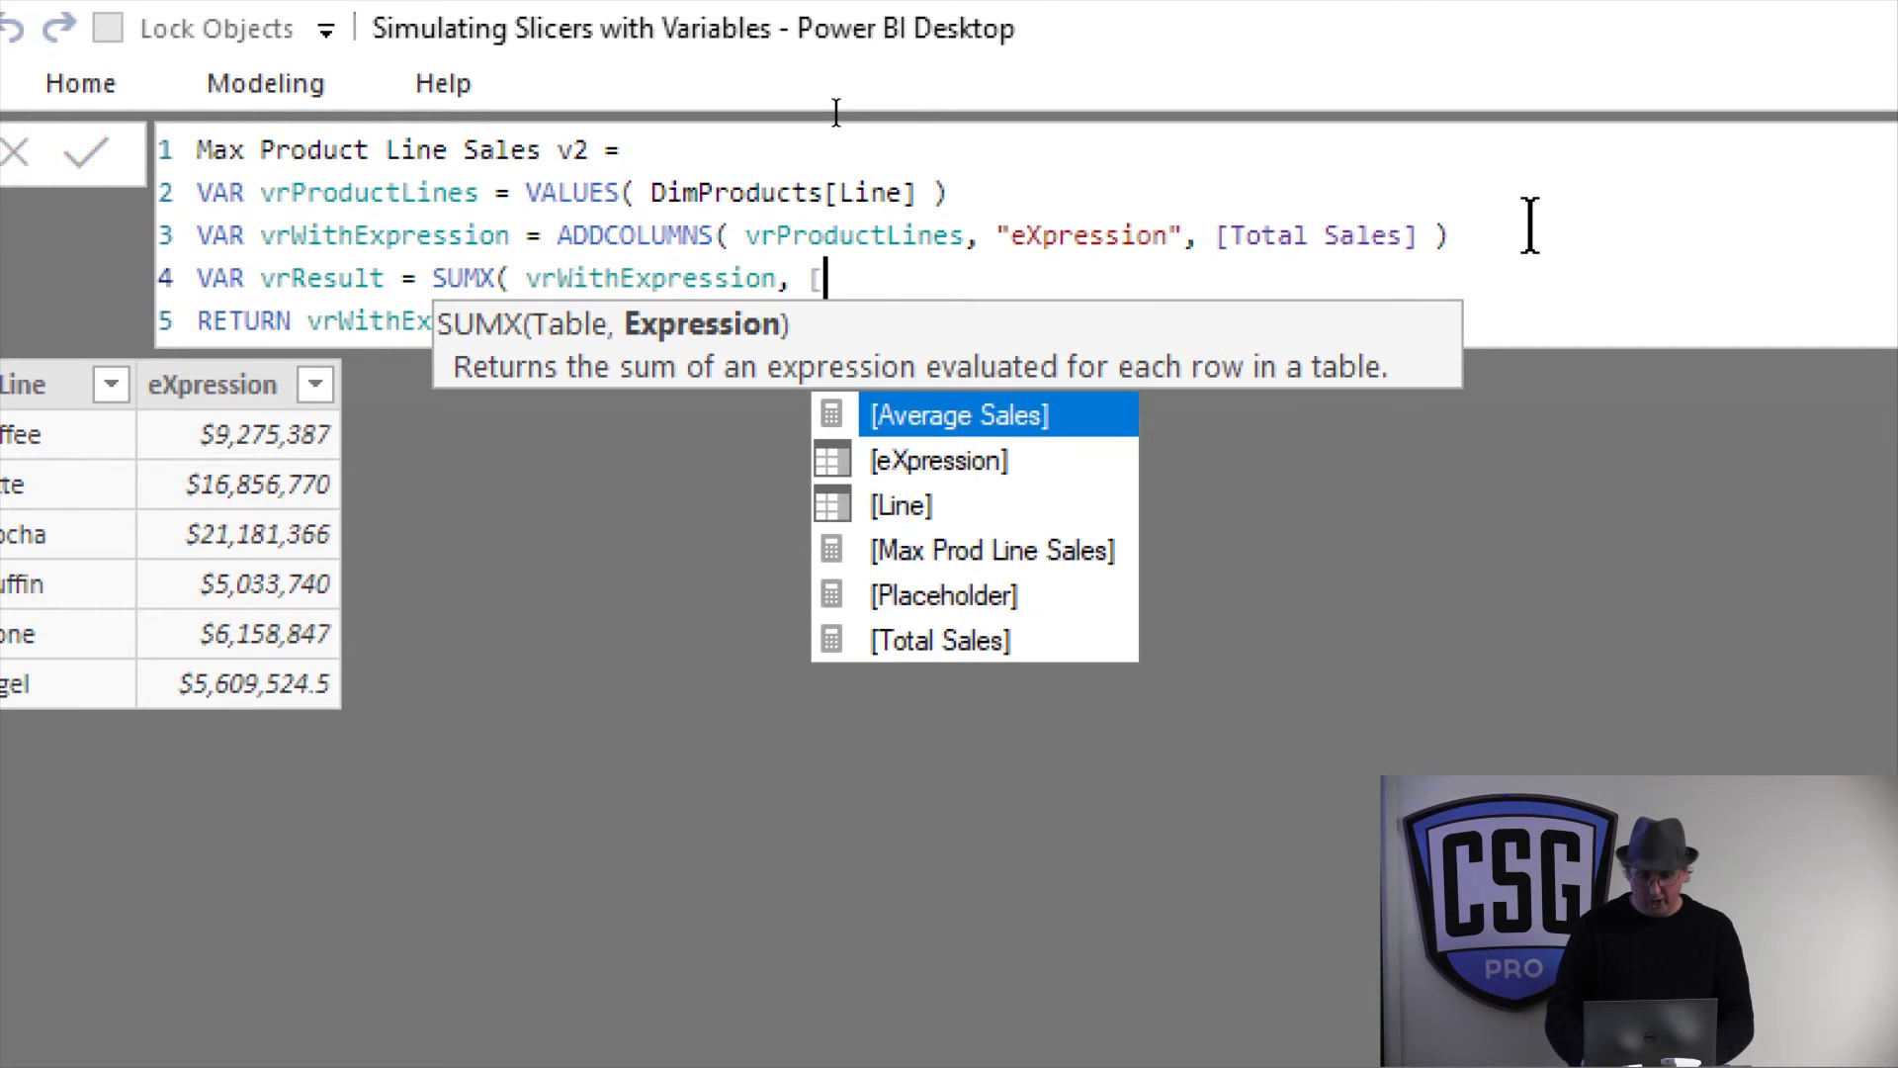
pyautogui.press('Down')
pyautogui.press('Tab')
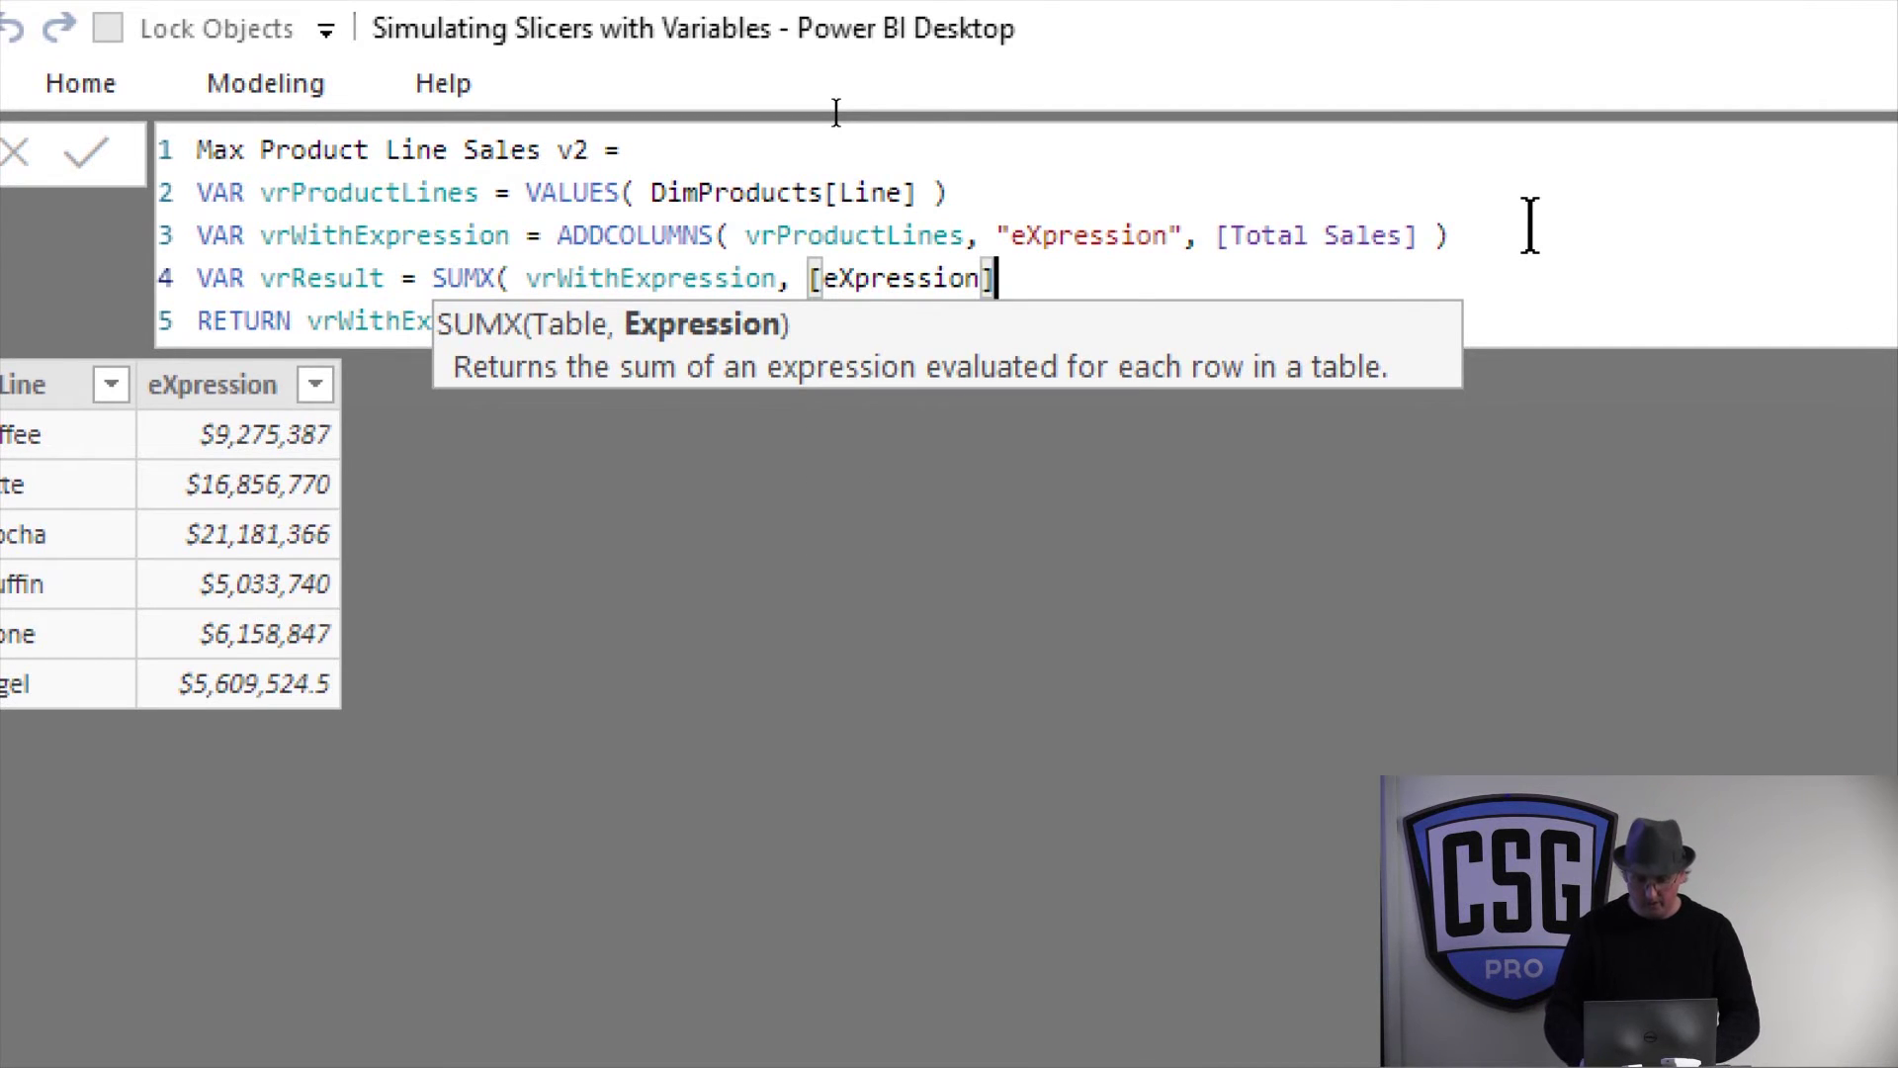
pyautogui.write(')')
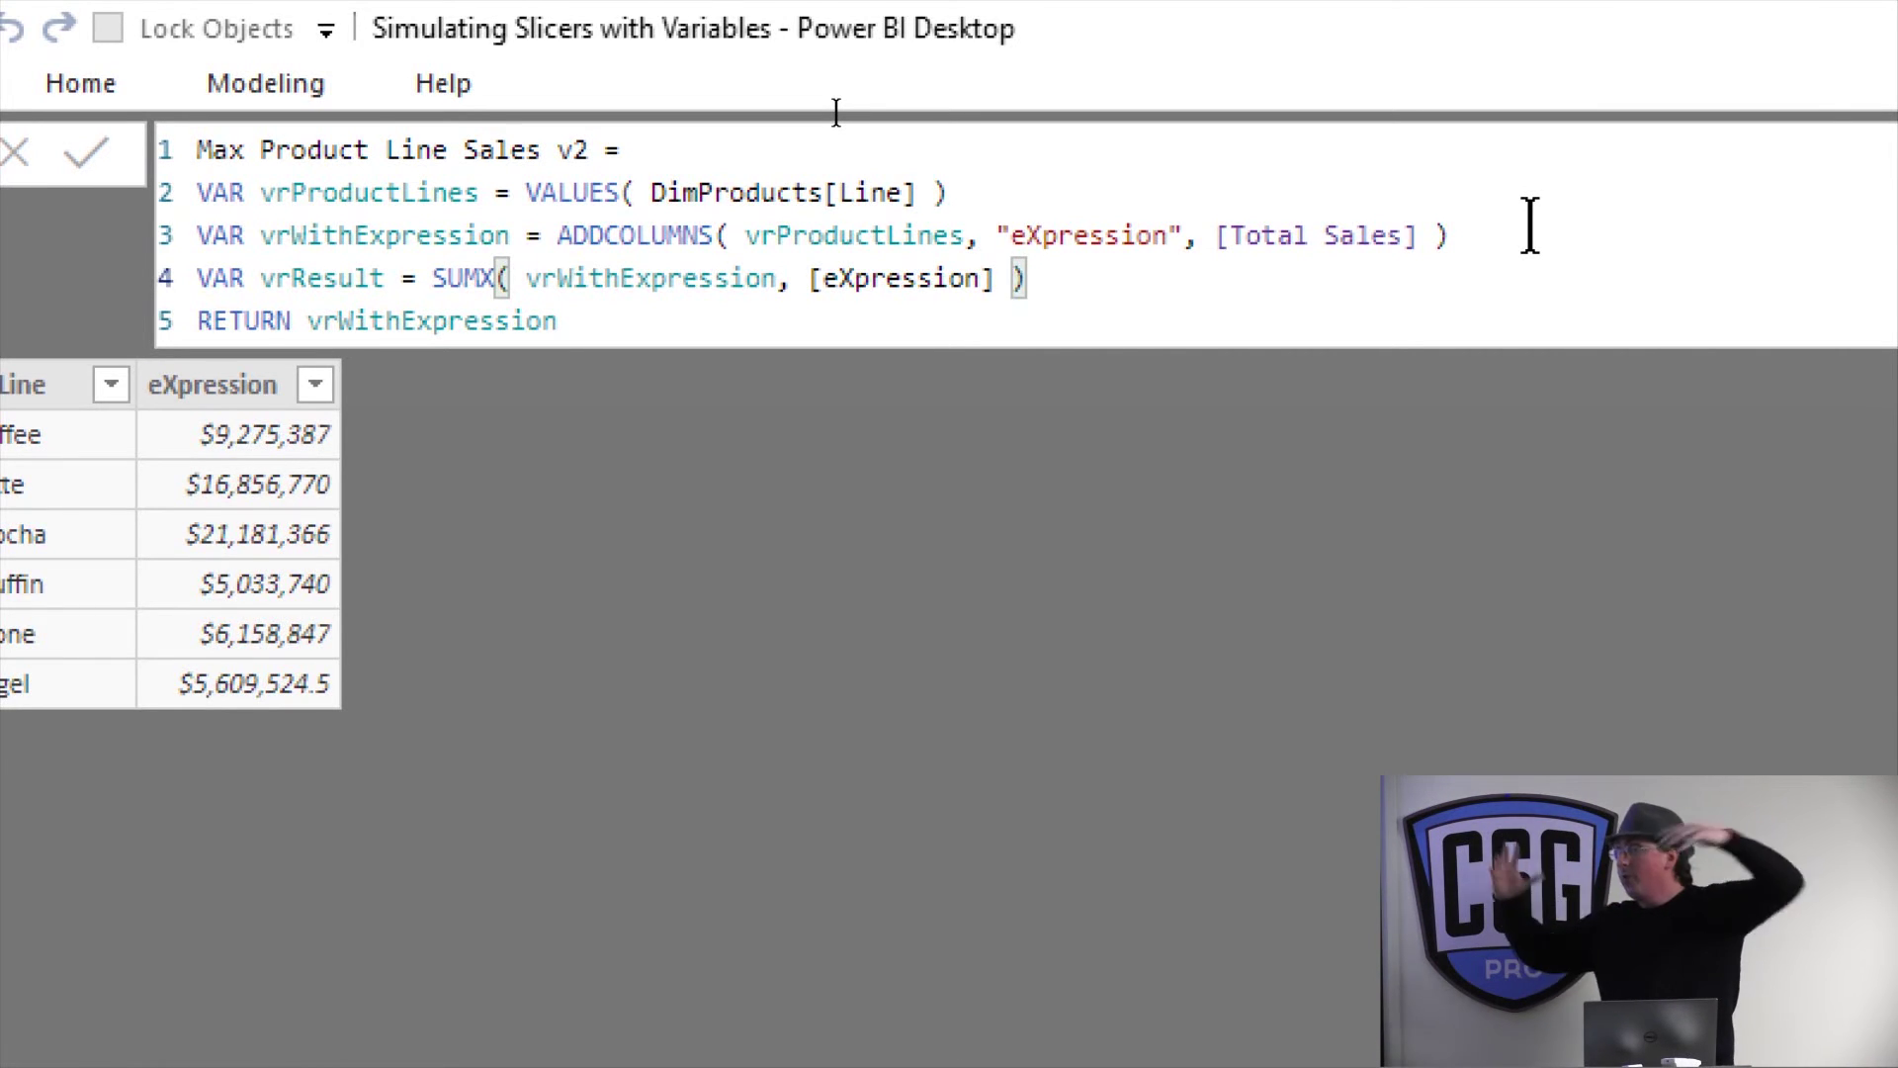
pyautogui.press('Left')
pyautogui.press('Left')
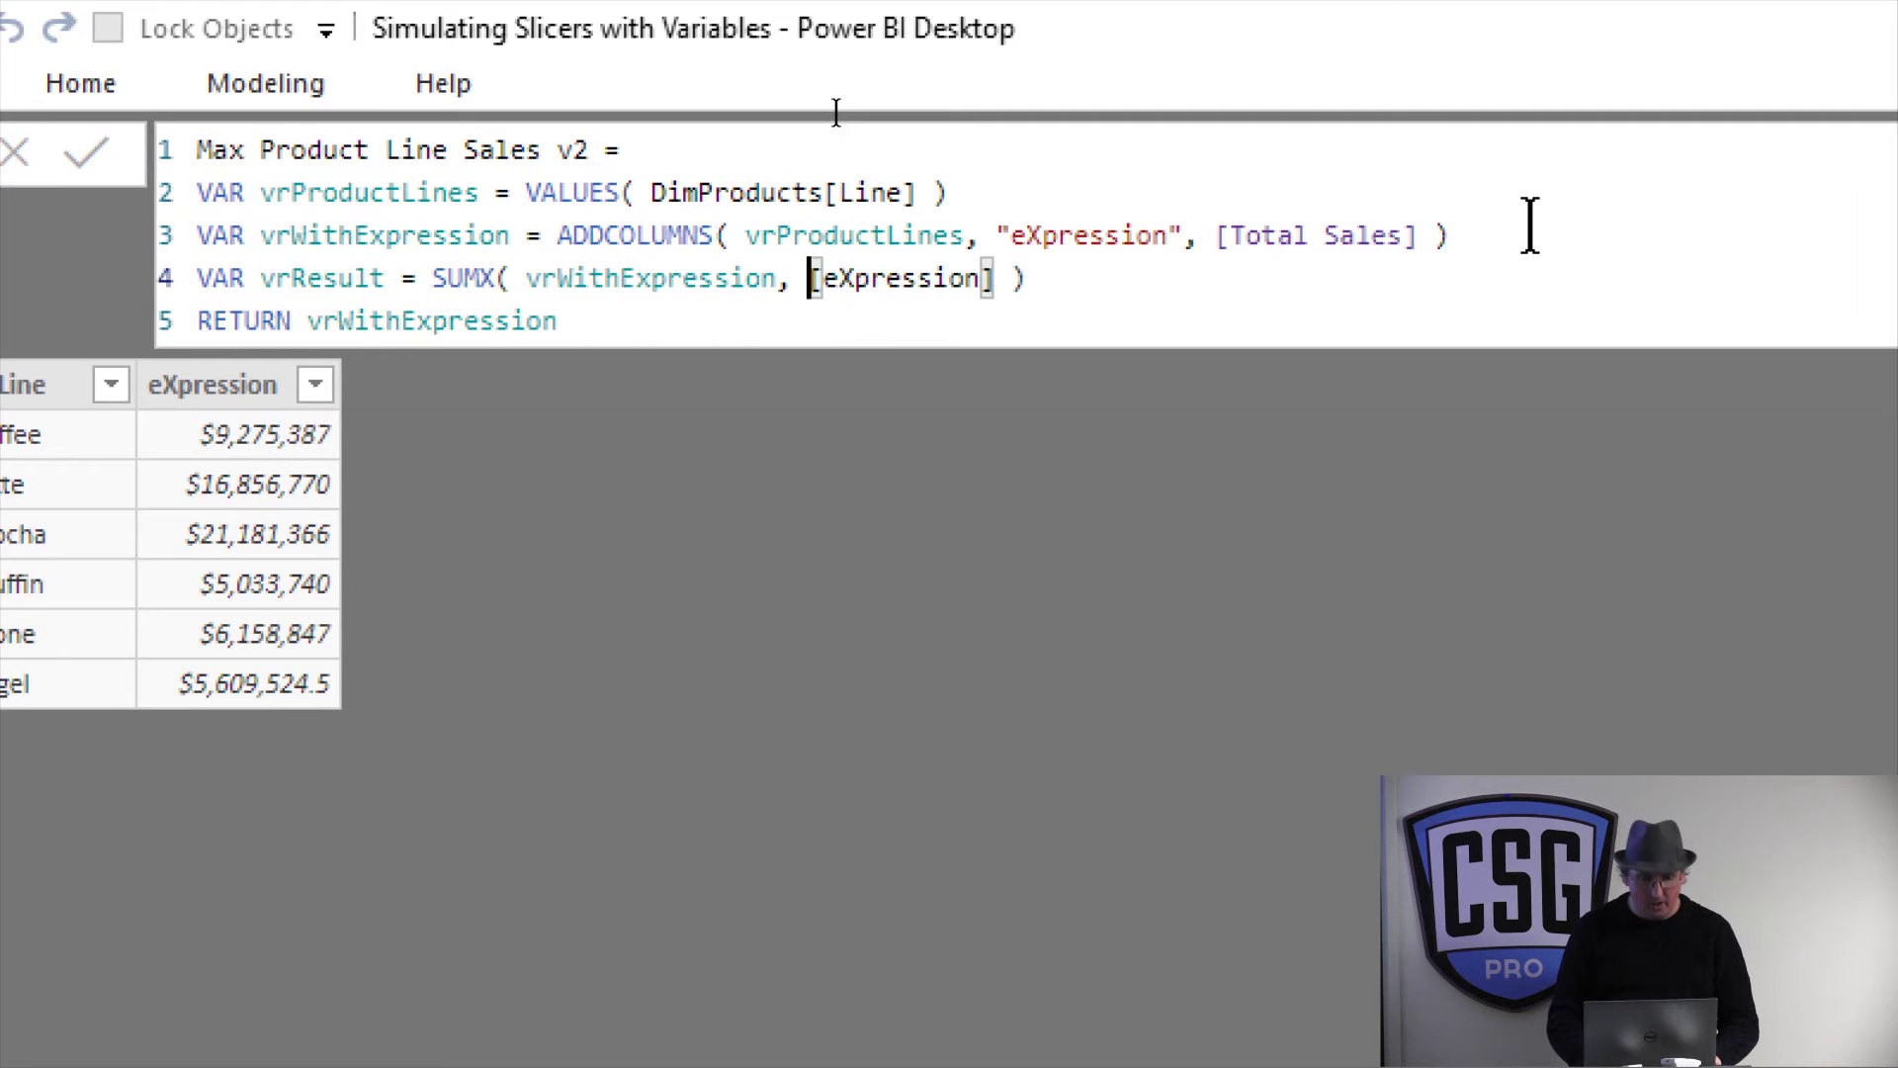
# - Change SUMX to MAXX and wrap the vrResult expression in { } braces
pyautogui.press('Left')
pyautogui.press('Left')
pyautogui.press('Left')
pyautogui.press('Left')
pyautogui.press('Left')
pyautogui.press('Left')
pyautogui.press('Left')
pyautogui.press('Left')
pyautogui.press('Left')
pyautogui.press('Left')
pyautogui.press('Left')
pyautogui.press('Left')
pyautogui.press('Left')
pyautogui.press('Left')
pyautogui.press('Left')
pyautogui.press('Left')
pyautogui.press('Left')
pyautogui.press('Left')
pyautogui.press('Left')
pyautogui.press('Left')
pyautogui.press('Right')
pyautogui.press('Right')
pyautogui.press('Right')
pyautogui.press('Right')
pyautogui.press('Right')
pyautogui.hotkey('shift', 'Left')
pyautogui.hotkey('shift', 'Left')
pyautogui.hotkey('shift', 'Left')
pyautogui.write('M')
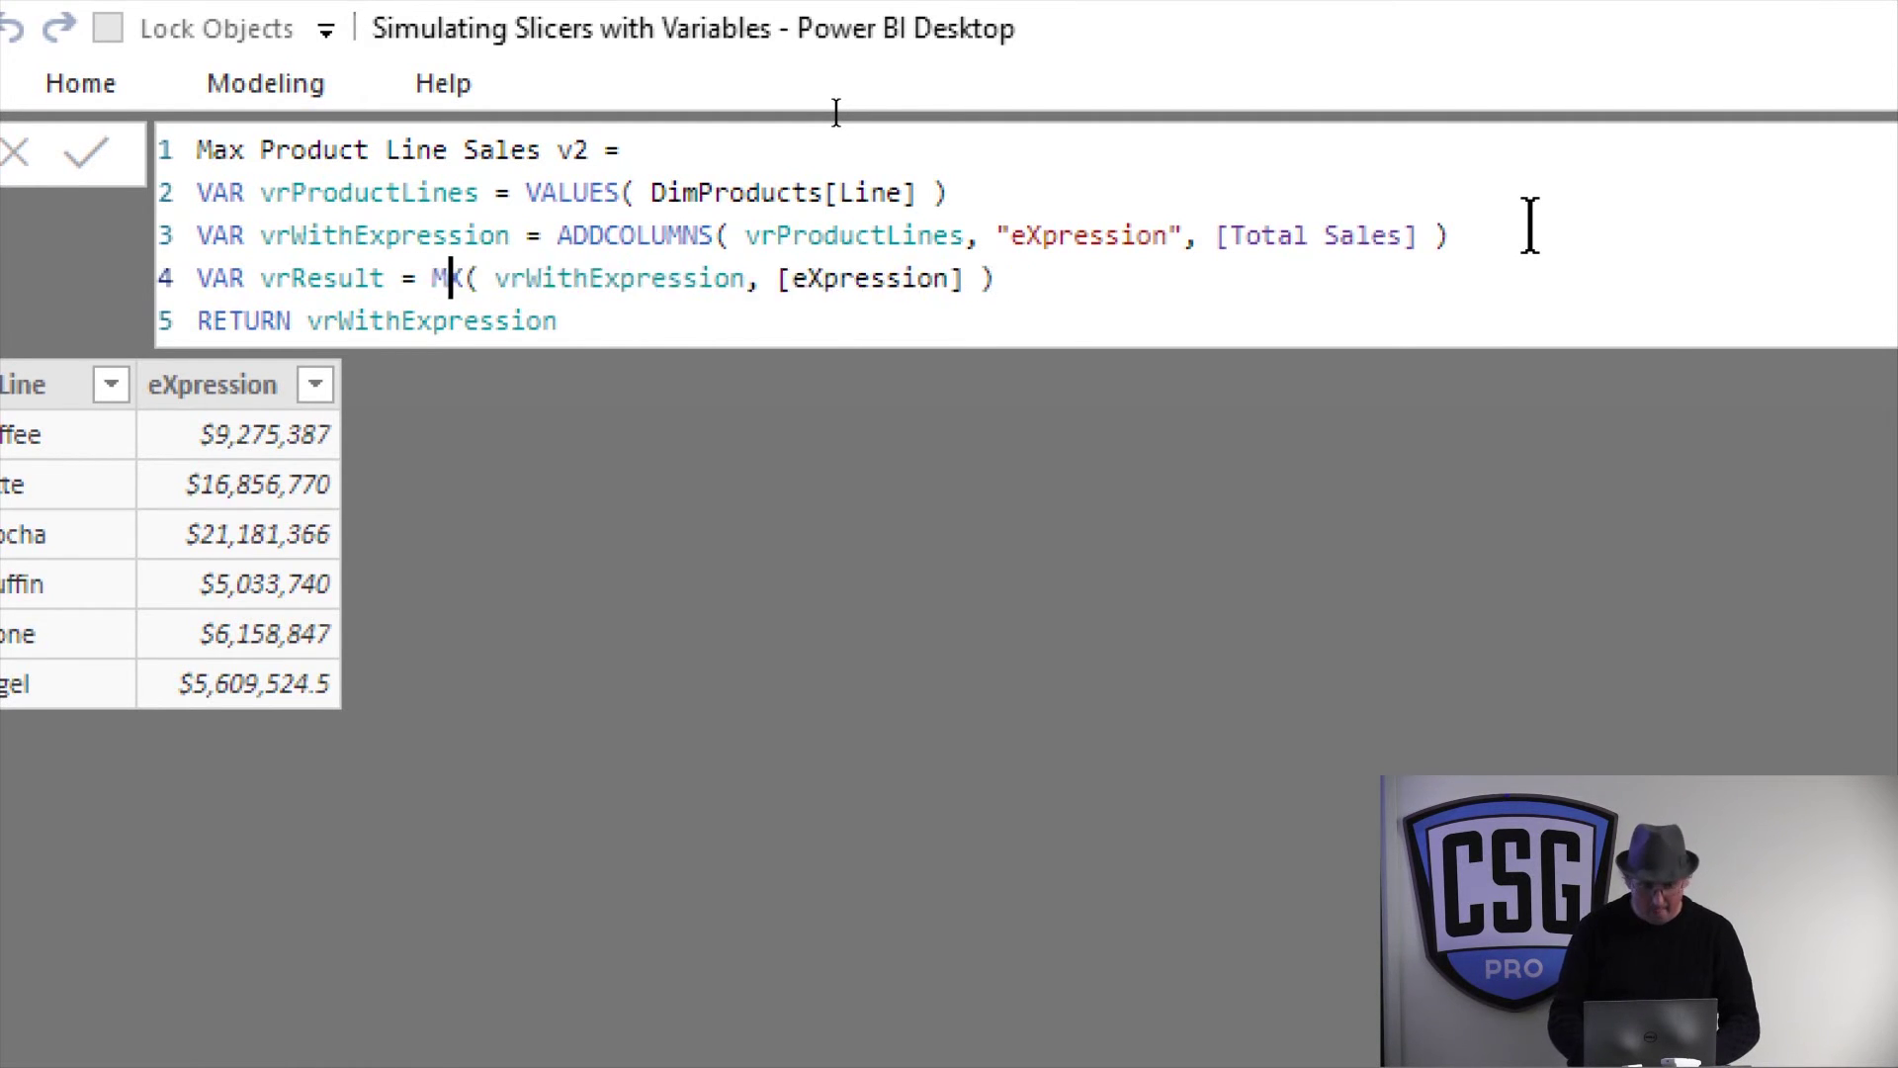
pyautogui.write('AX')
pyautogui.press('Escape')
pyautogui.press('Left')
pyautogui.press('Left')
pyautogui.press('Left')
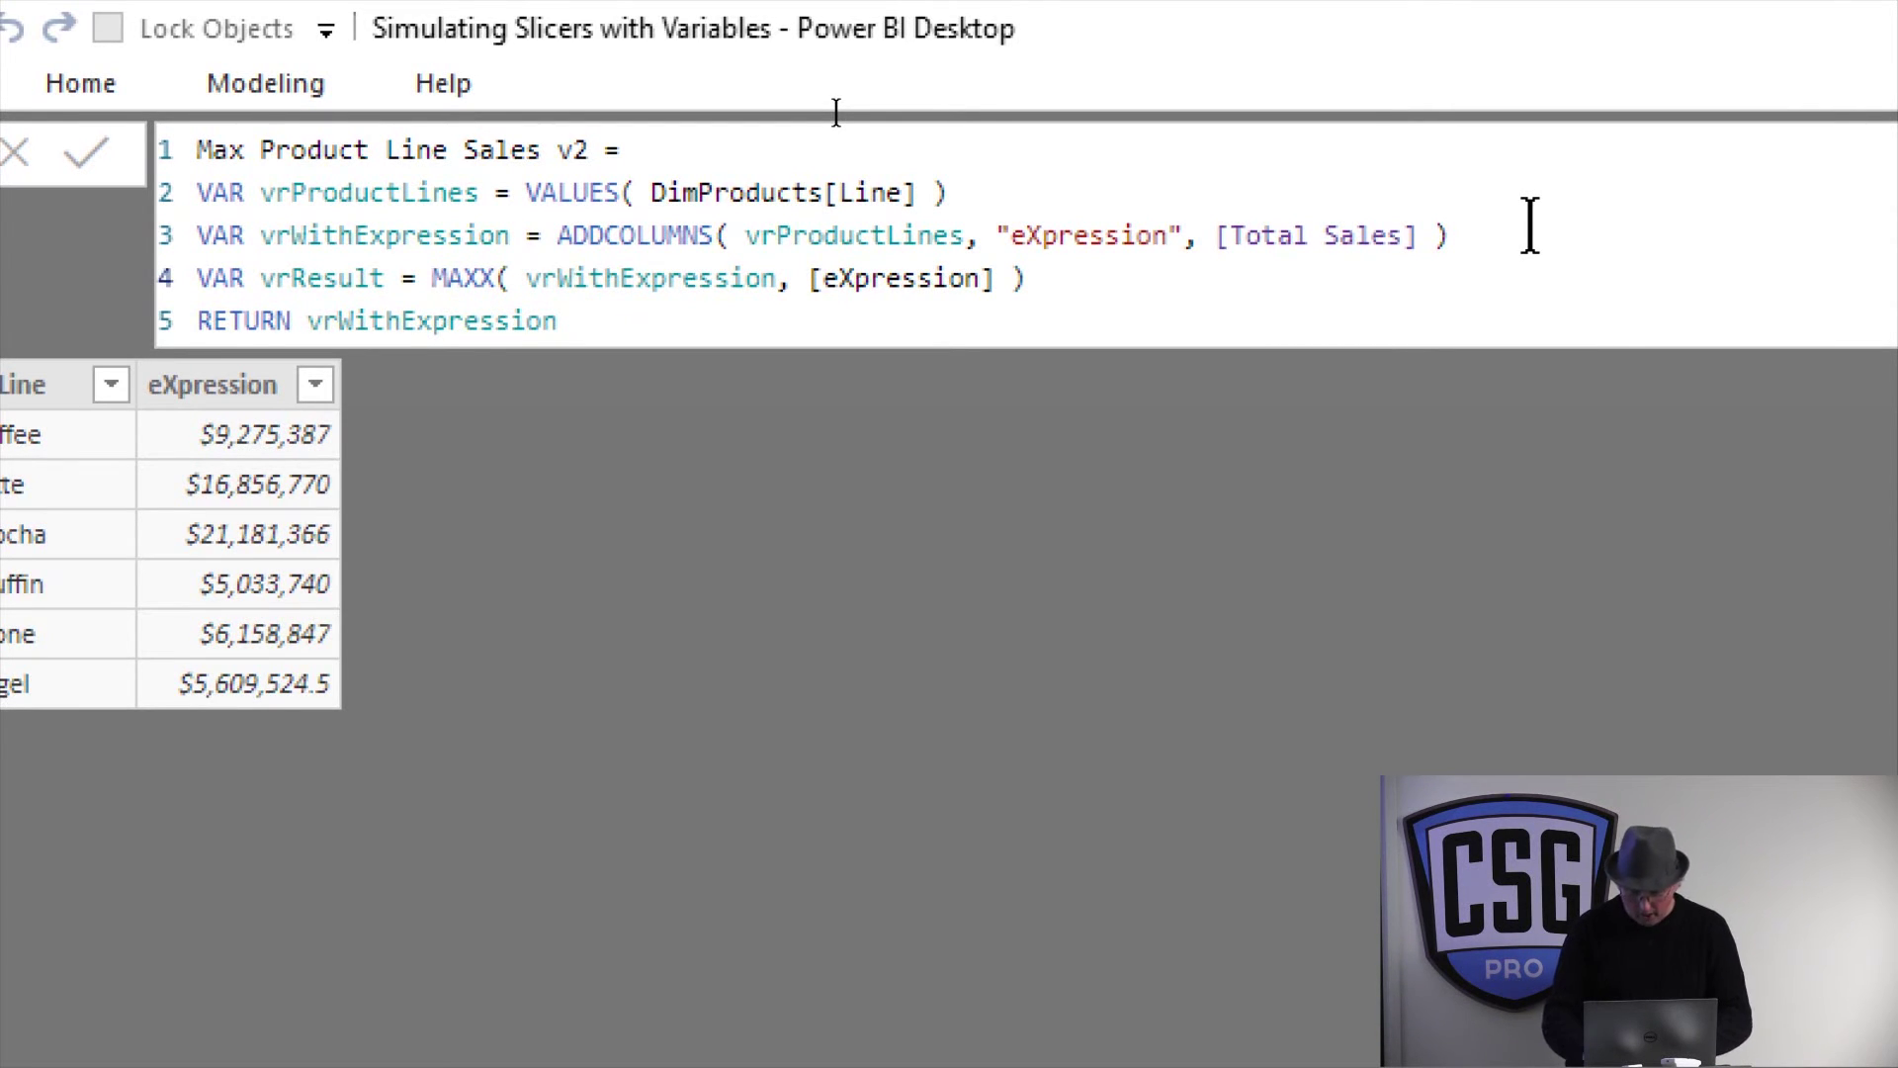
pyautogui.write('{')
pyautogui.press('Right')
pyautogui.press('Right')
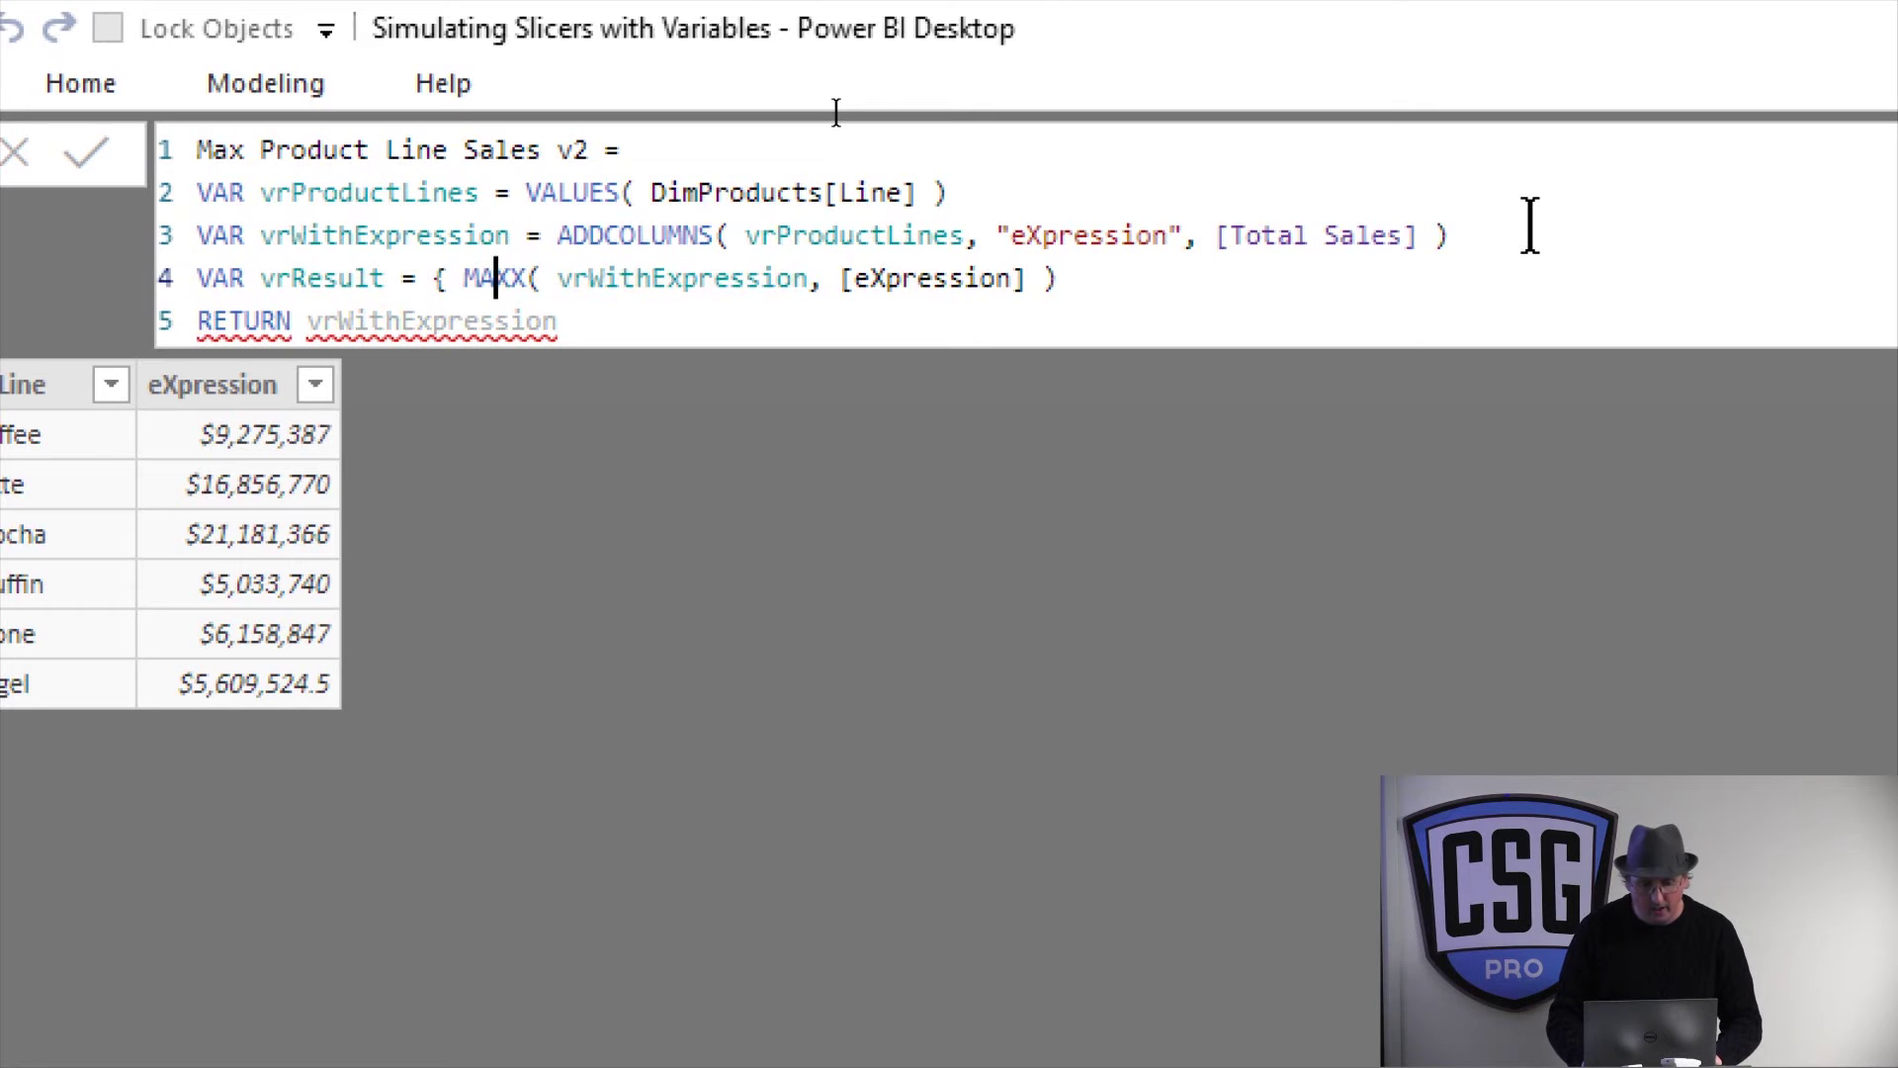
pyautogui.press('Right')
pyautogui.press('Right')
pyautogui.press('Right')
pyautogui.press('Right')
pyautogui.press('Right')
pyautogui.press('Right')
pyautogui.press('Right')
pyautogui.press('Right')
pyautogui.press('Right')
pyautogui.press('Right')
pyautogui.press('Right')
pyautogui.press('Right')
pyautogui.press('Right')
pyautogui.press('Right')
pyautogui.press('Right')
pyautogui.press('Right')
pyautogui.press('Right')
pyautogui.press('Right')
pyautogui.press('Right')
pyautogui.press('Right')
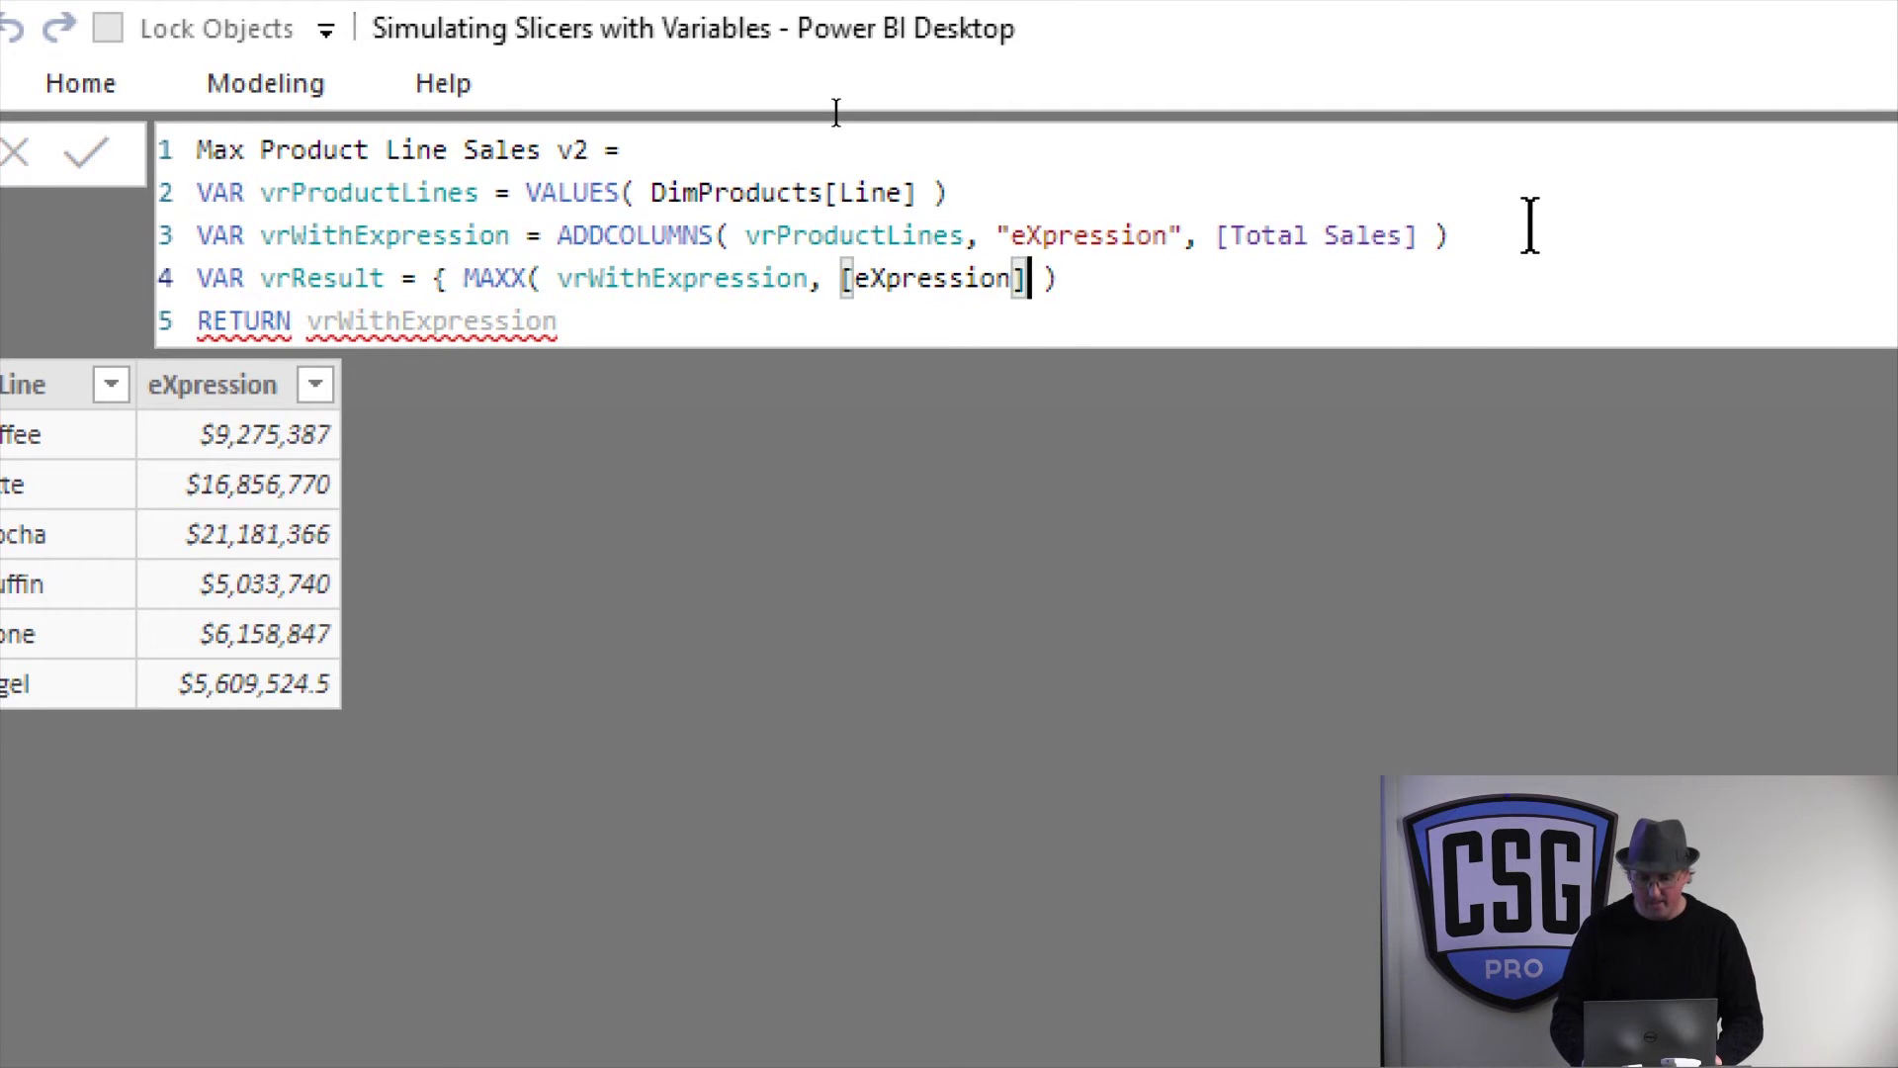
pyautogui.write('}')
# - Change RETURN to vrResult and commit, giving a single Value of $21,181,366
pyautogui.press('Down')
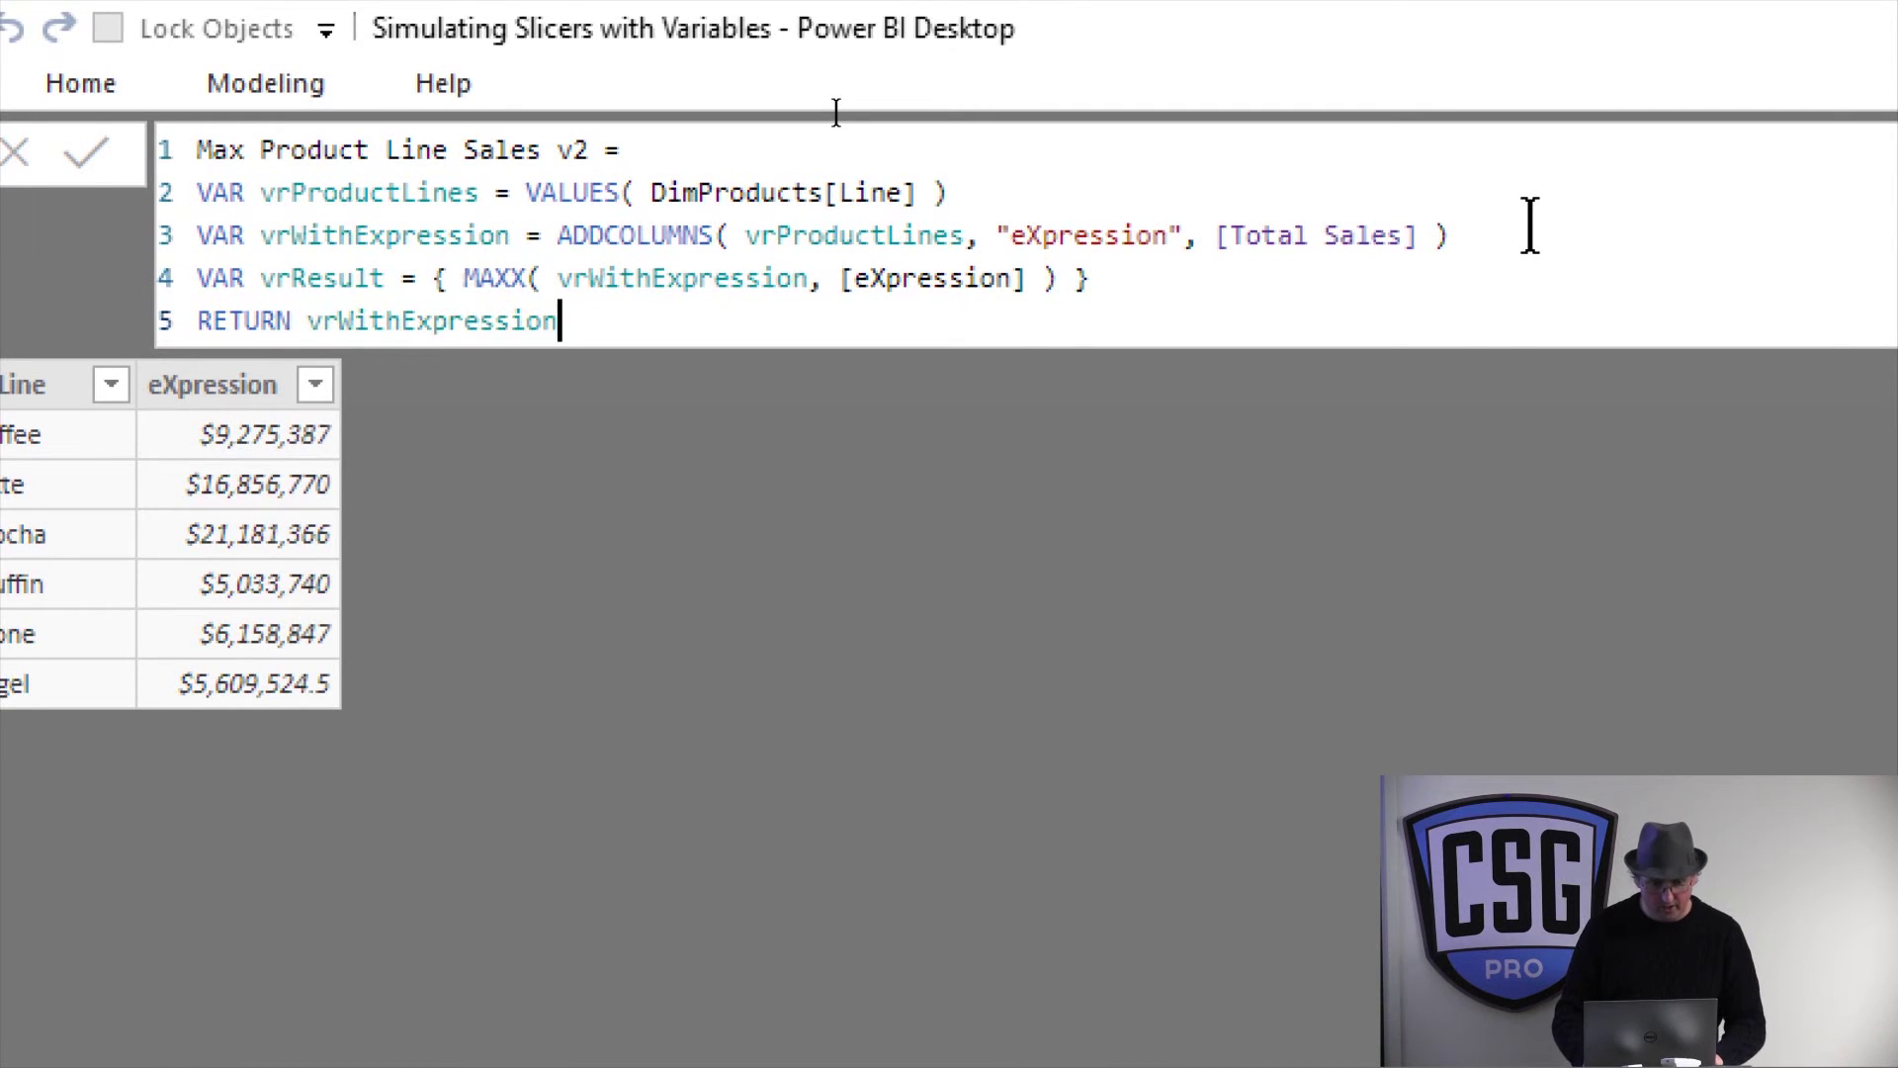
pyautogui.hotkey('shift', 'Left')
pyautogui.hotkey('shift', 'Left')
pyautogui.hotkey('shift', 'Left')
pyautogui.hotkey('shift', 'Left')
pyautogui.hotkey('shift', 'Left')
pyautogui.hotkey('shift', 'Left')
pyautogui.hotkey('shift', 'Left')
pyautogui.hotkey('shift', 'Left')
pyautogui.hotkey('shift', 'Left')
pyautogui.hotkey('shift', 'Left')
pyautogui.hotkey('shift', 'Left')
pyautogui.hotkey('shift', 'Left')
pyautogui.hotkey('shift', 'Left')
pyautogui.hotkey('shift', 'Left')
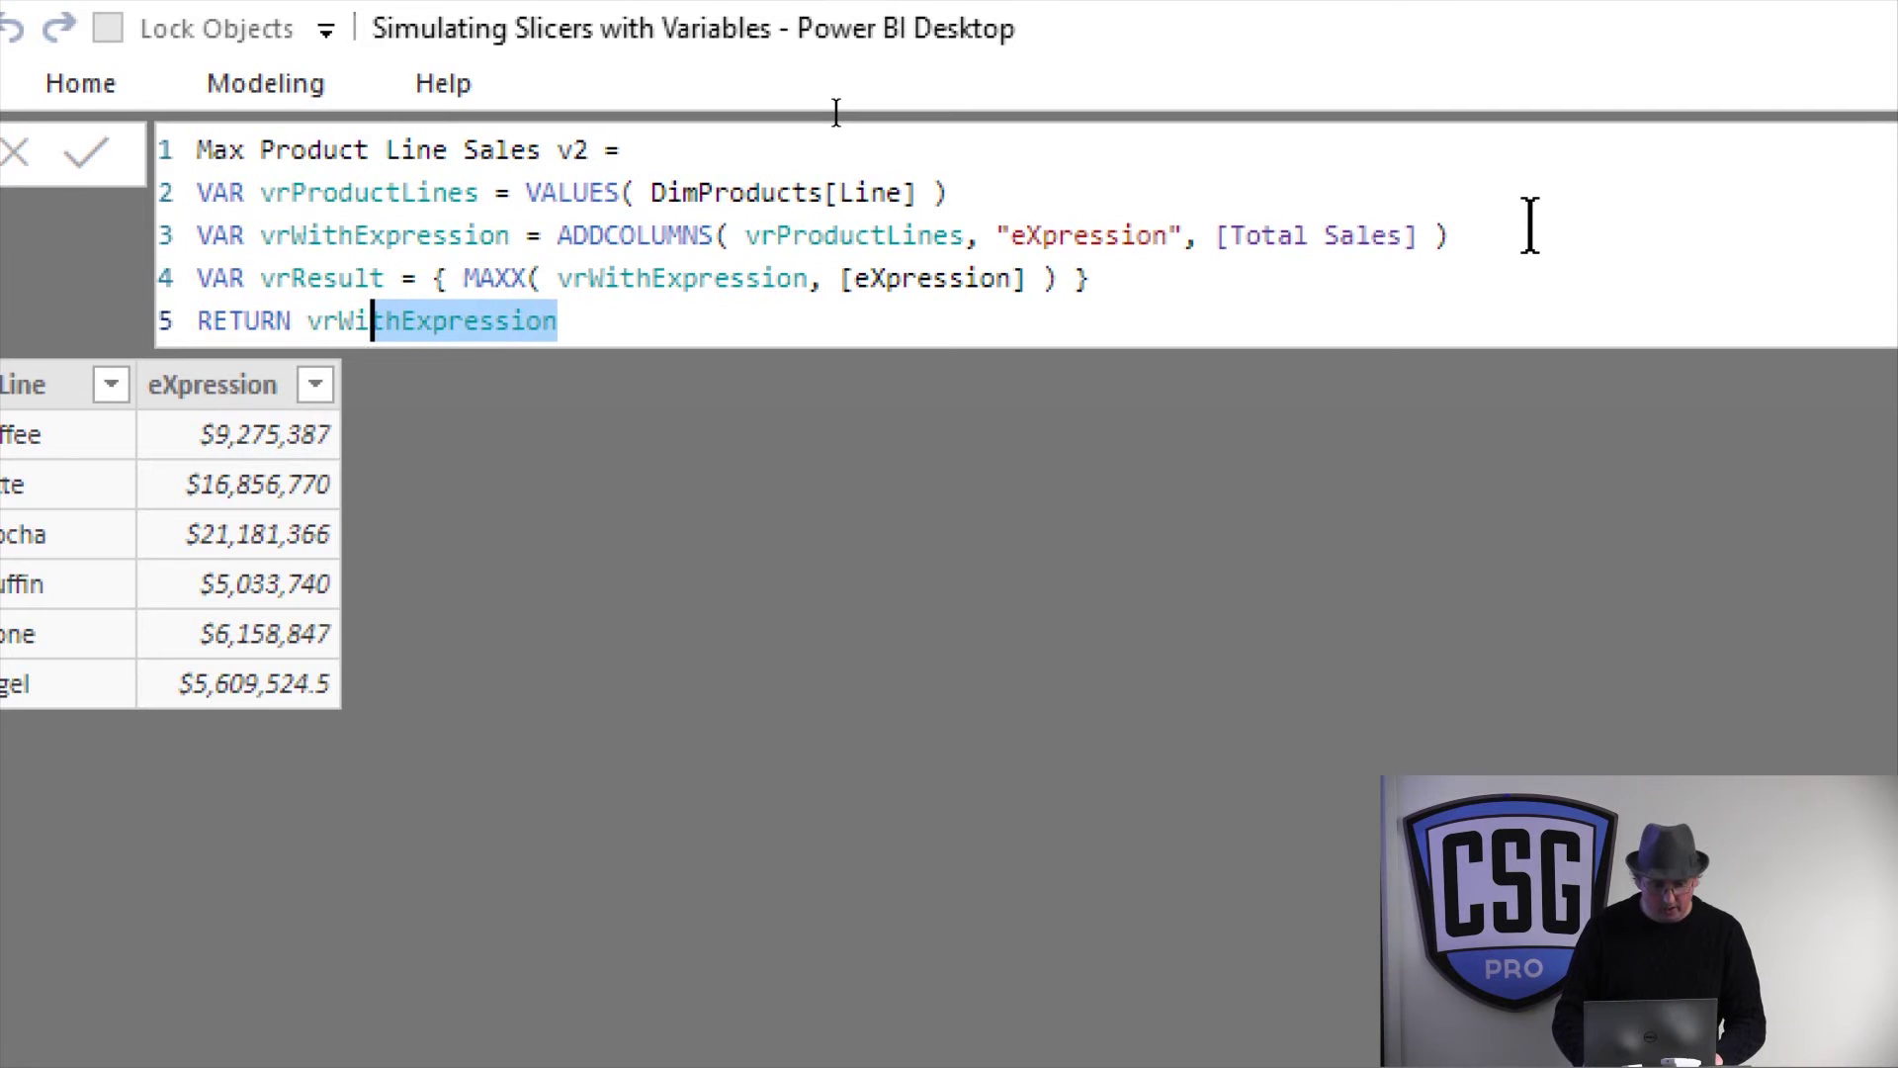
pyautogui.write('Result')
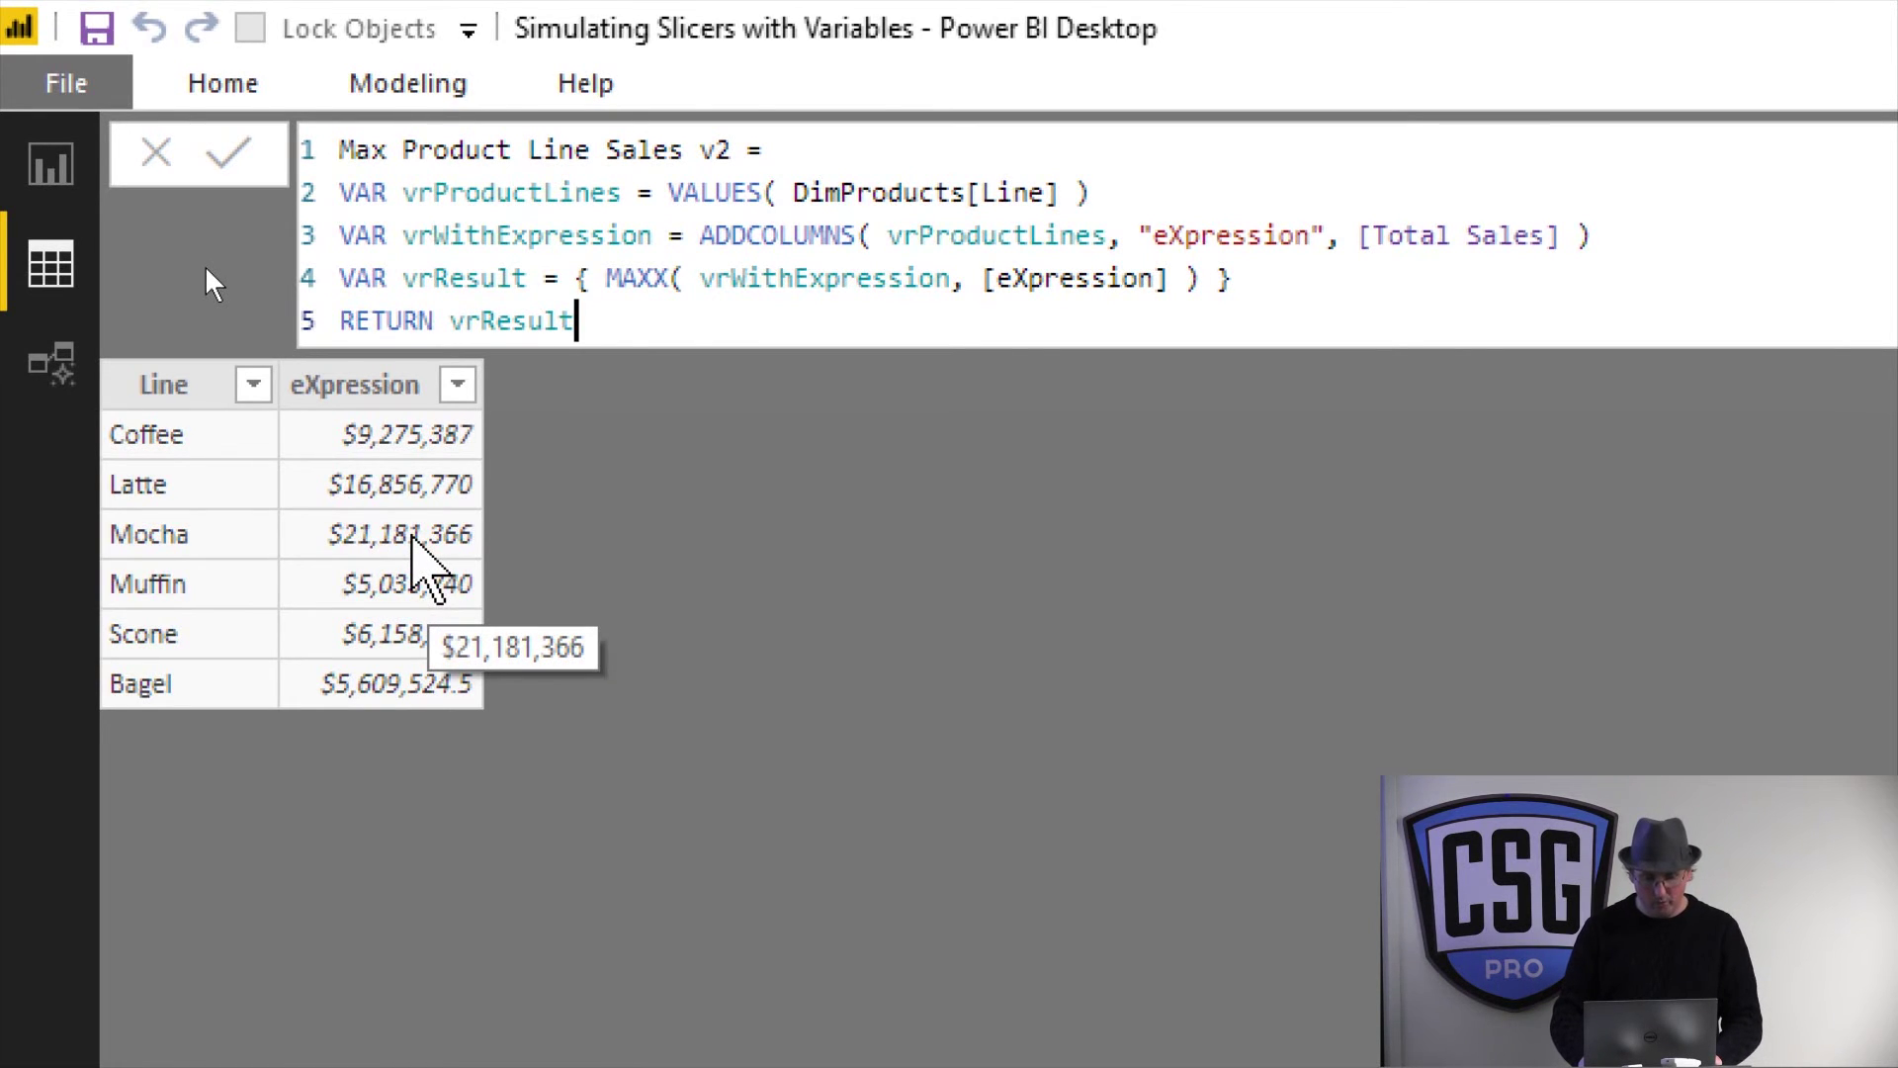
pyautogui.press('Return')
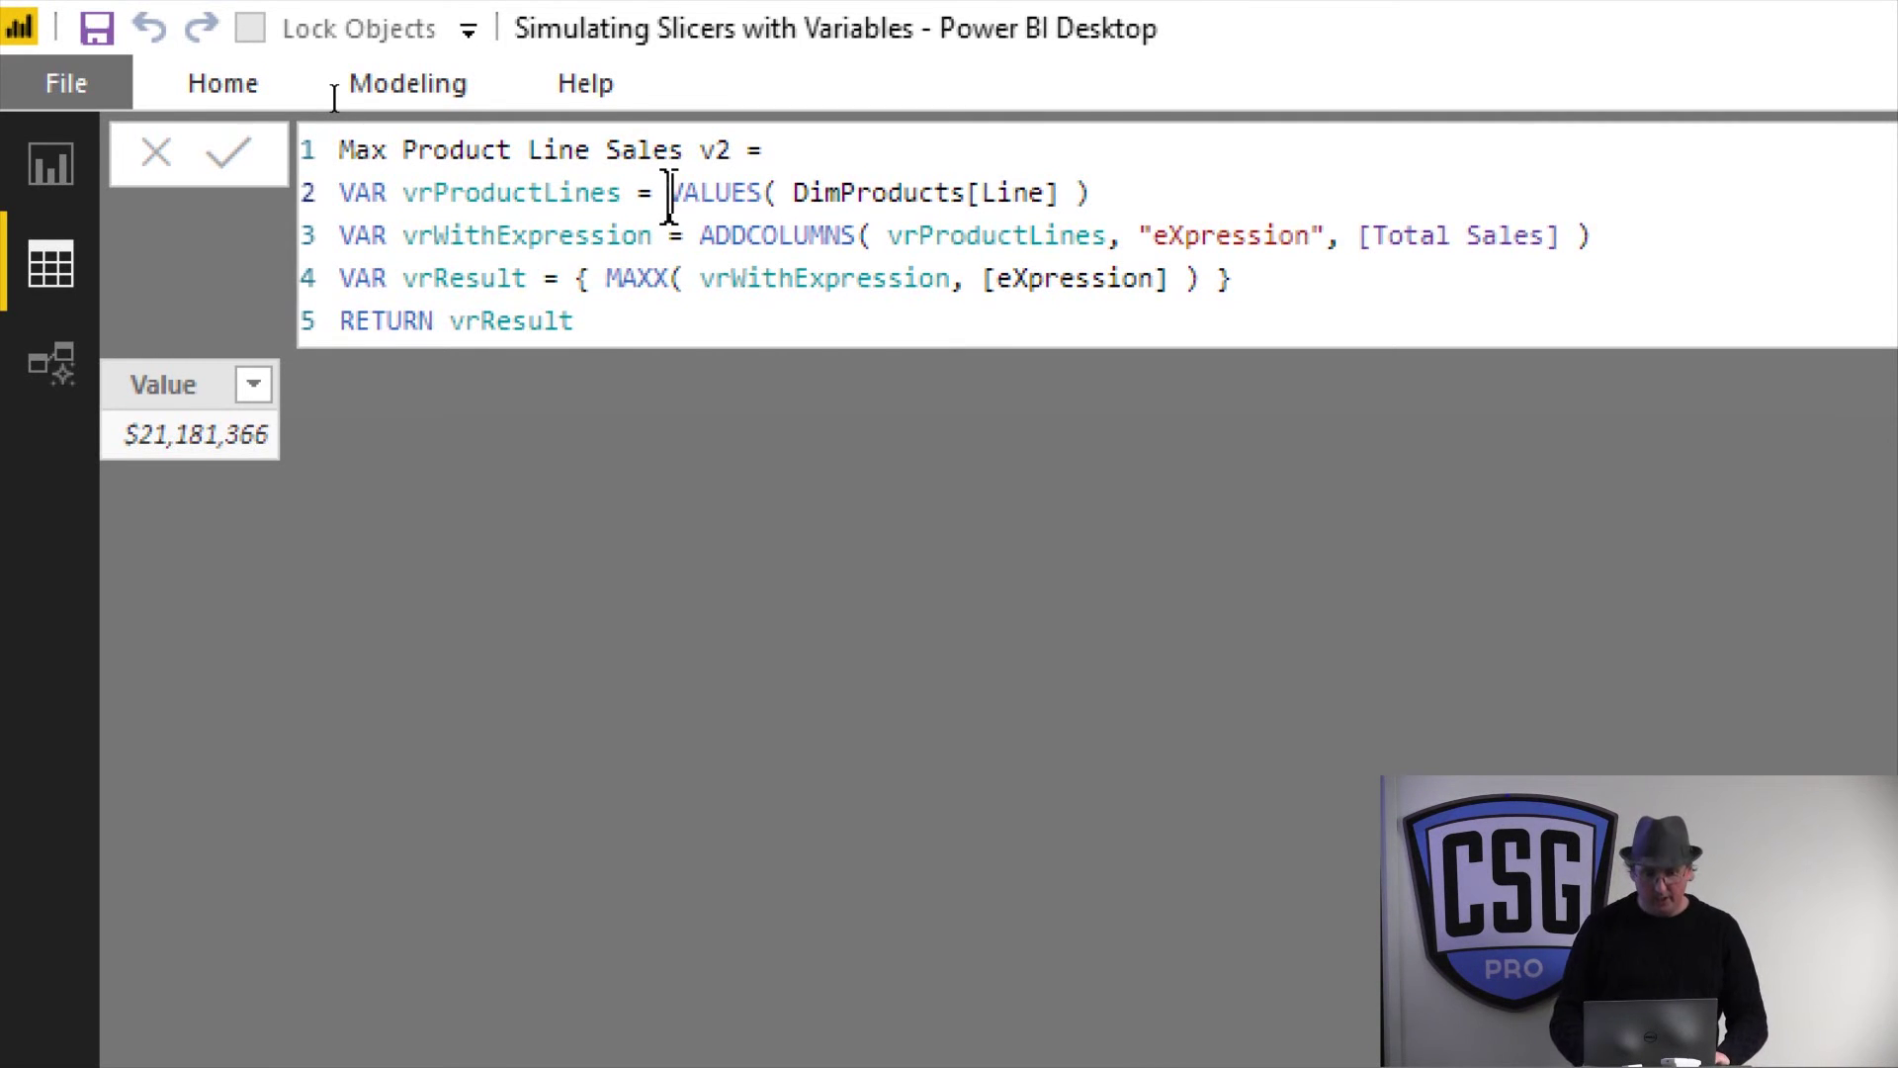
pyautogui.press('Up')
# - Insert CALCULATETABLE( after the table name and indent the VAR and RETURN lines
pyautogui.press('Right')
pyautogui.press('Right')
pyautogui.press('Right')
pyautogui.press('Right')
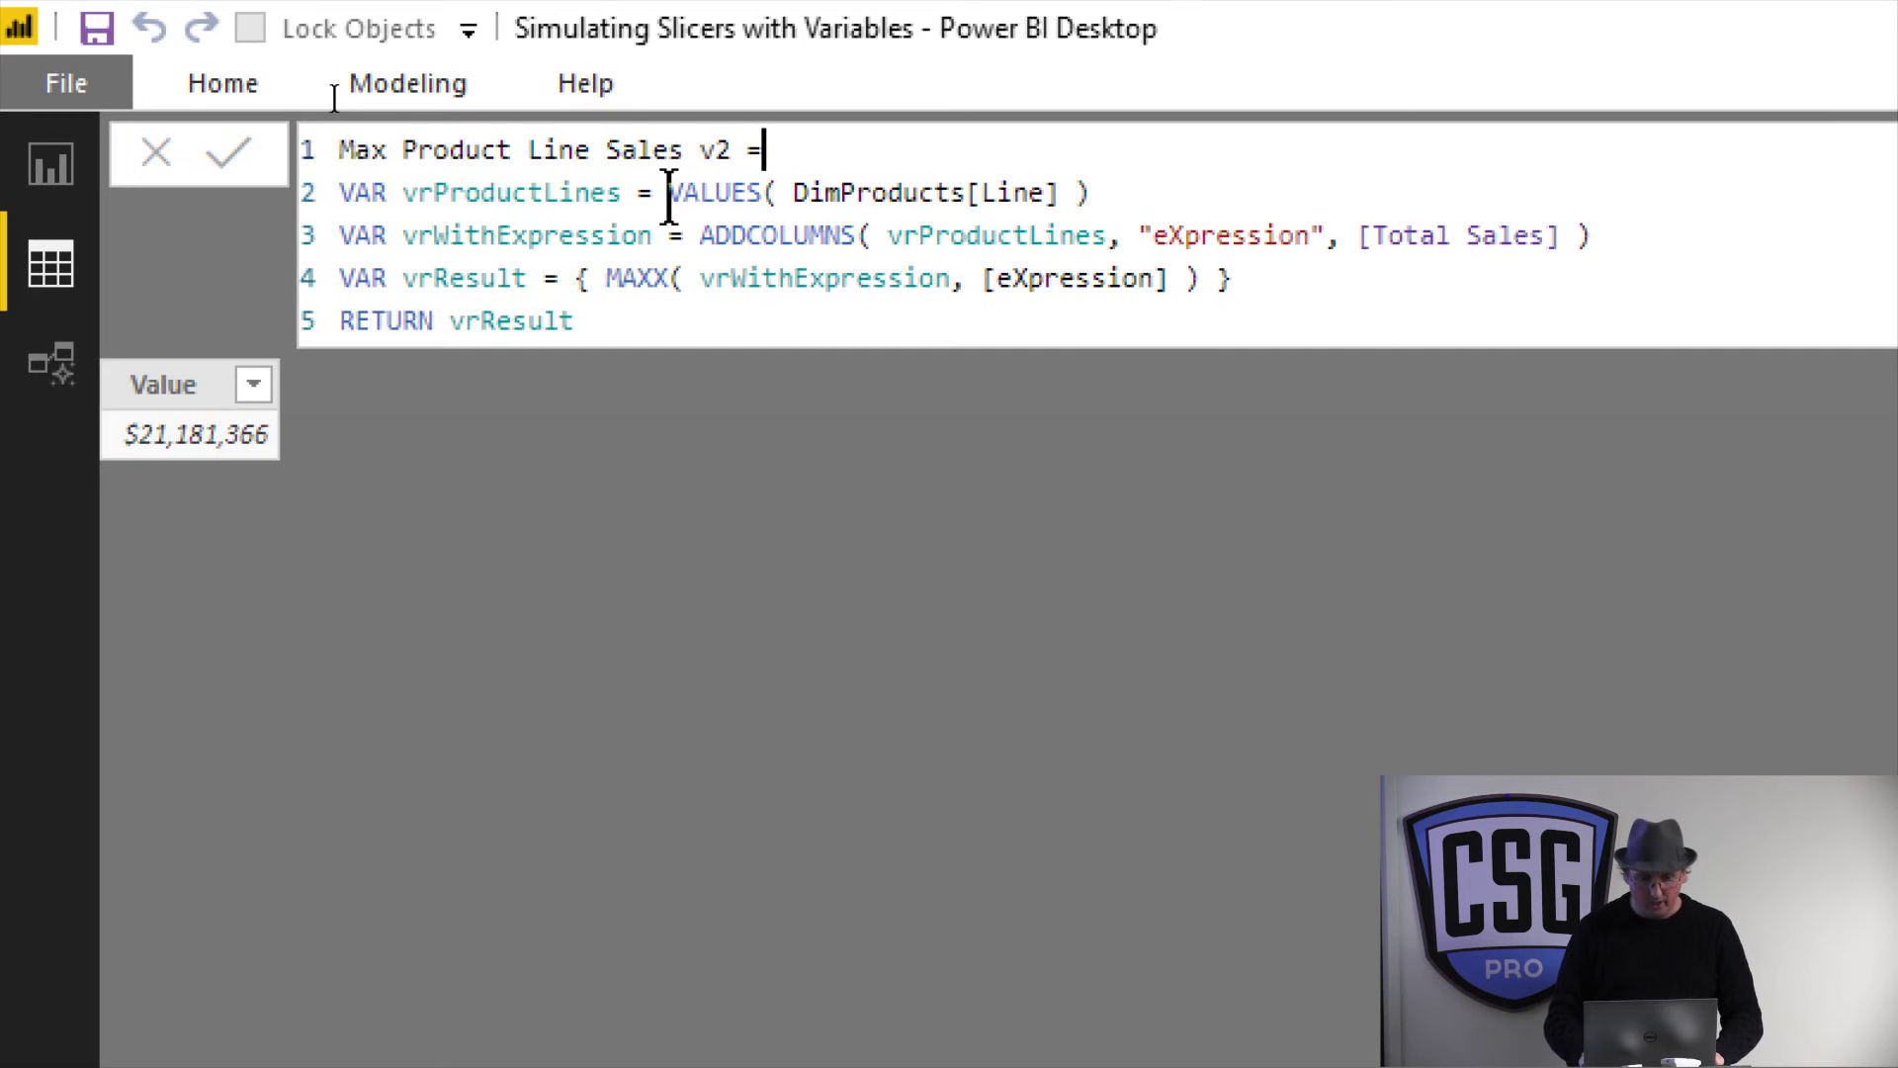
pyautogui.press('Return')
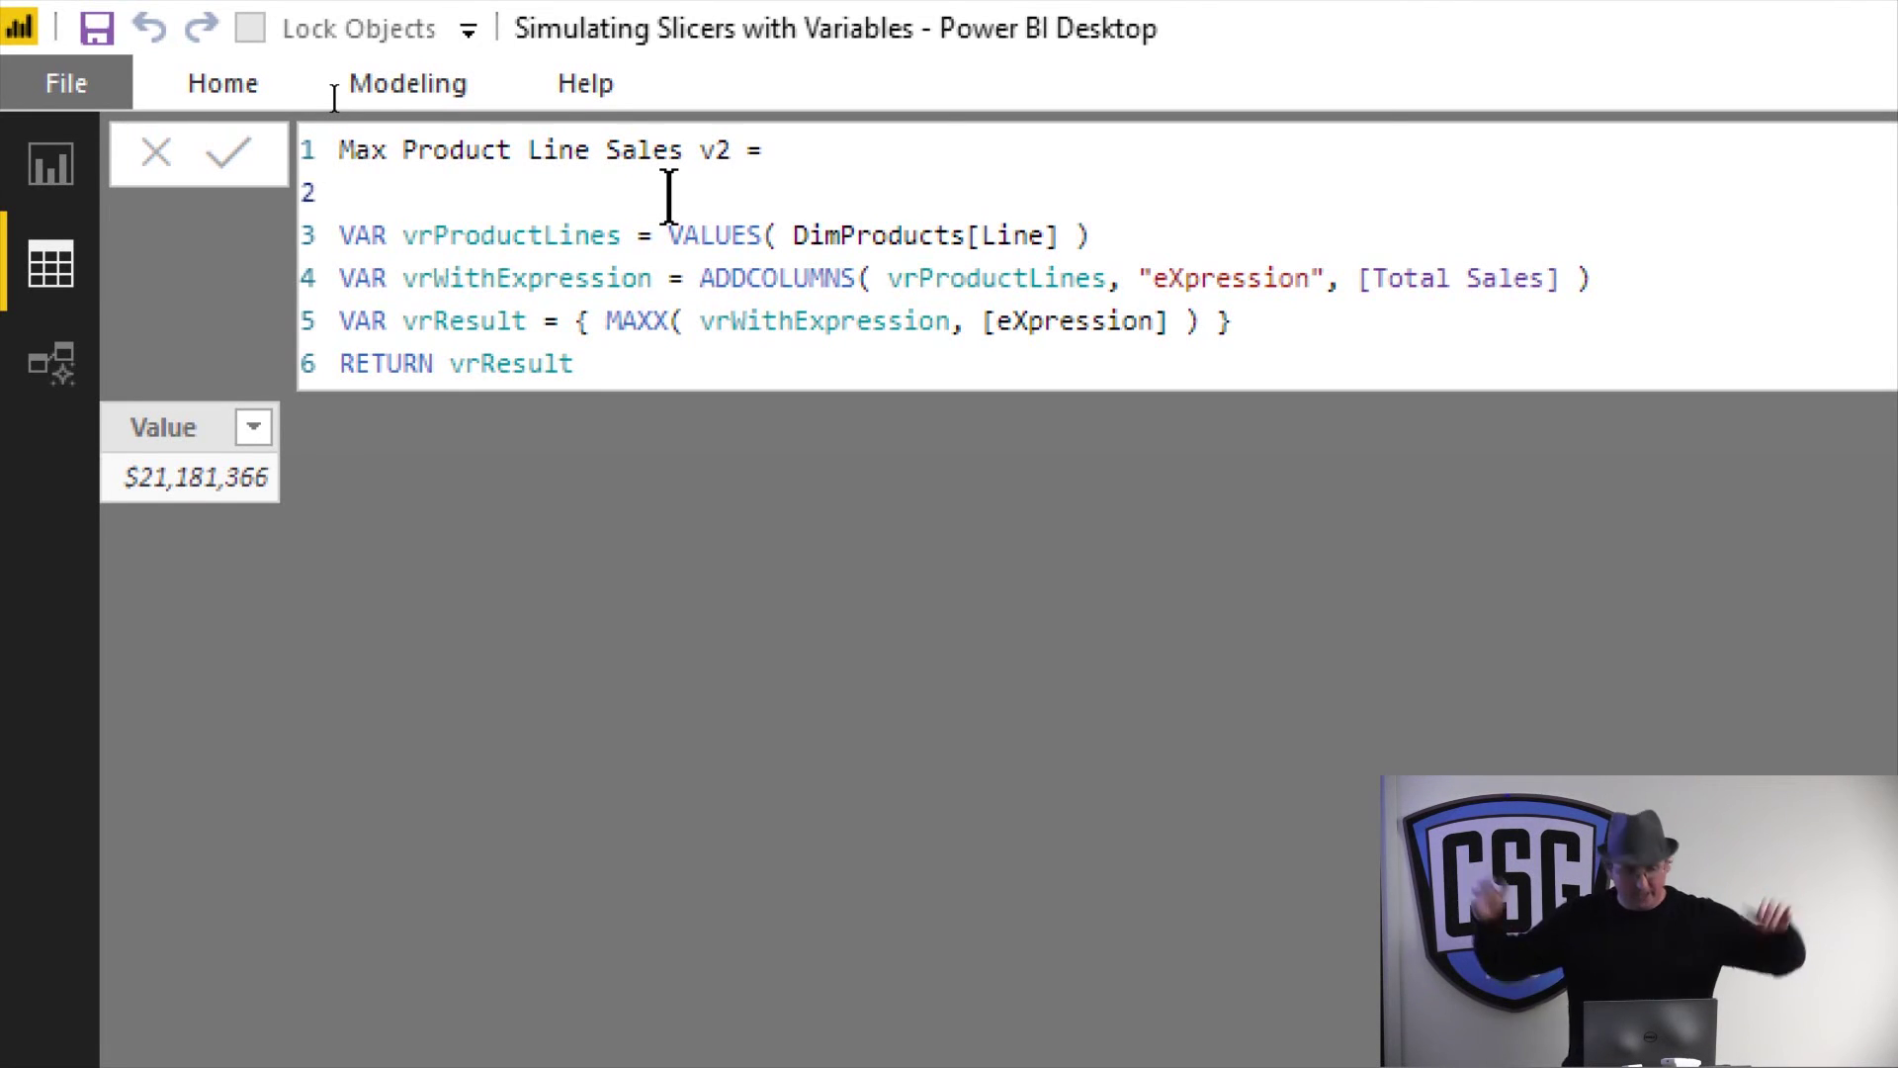
pyautogui.write('CA')
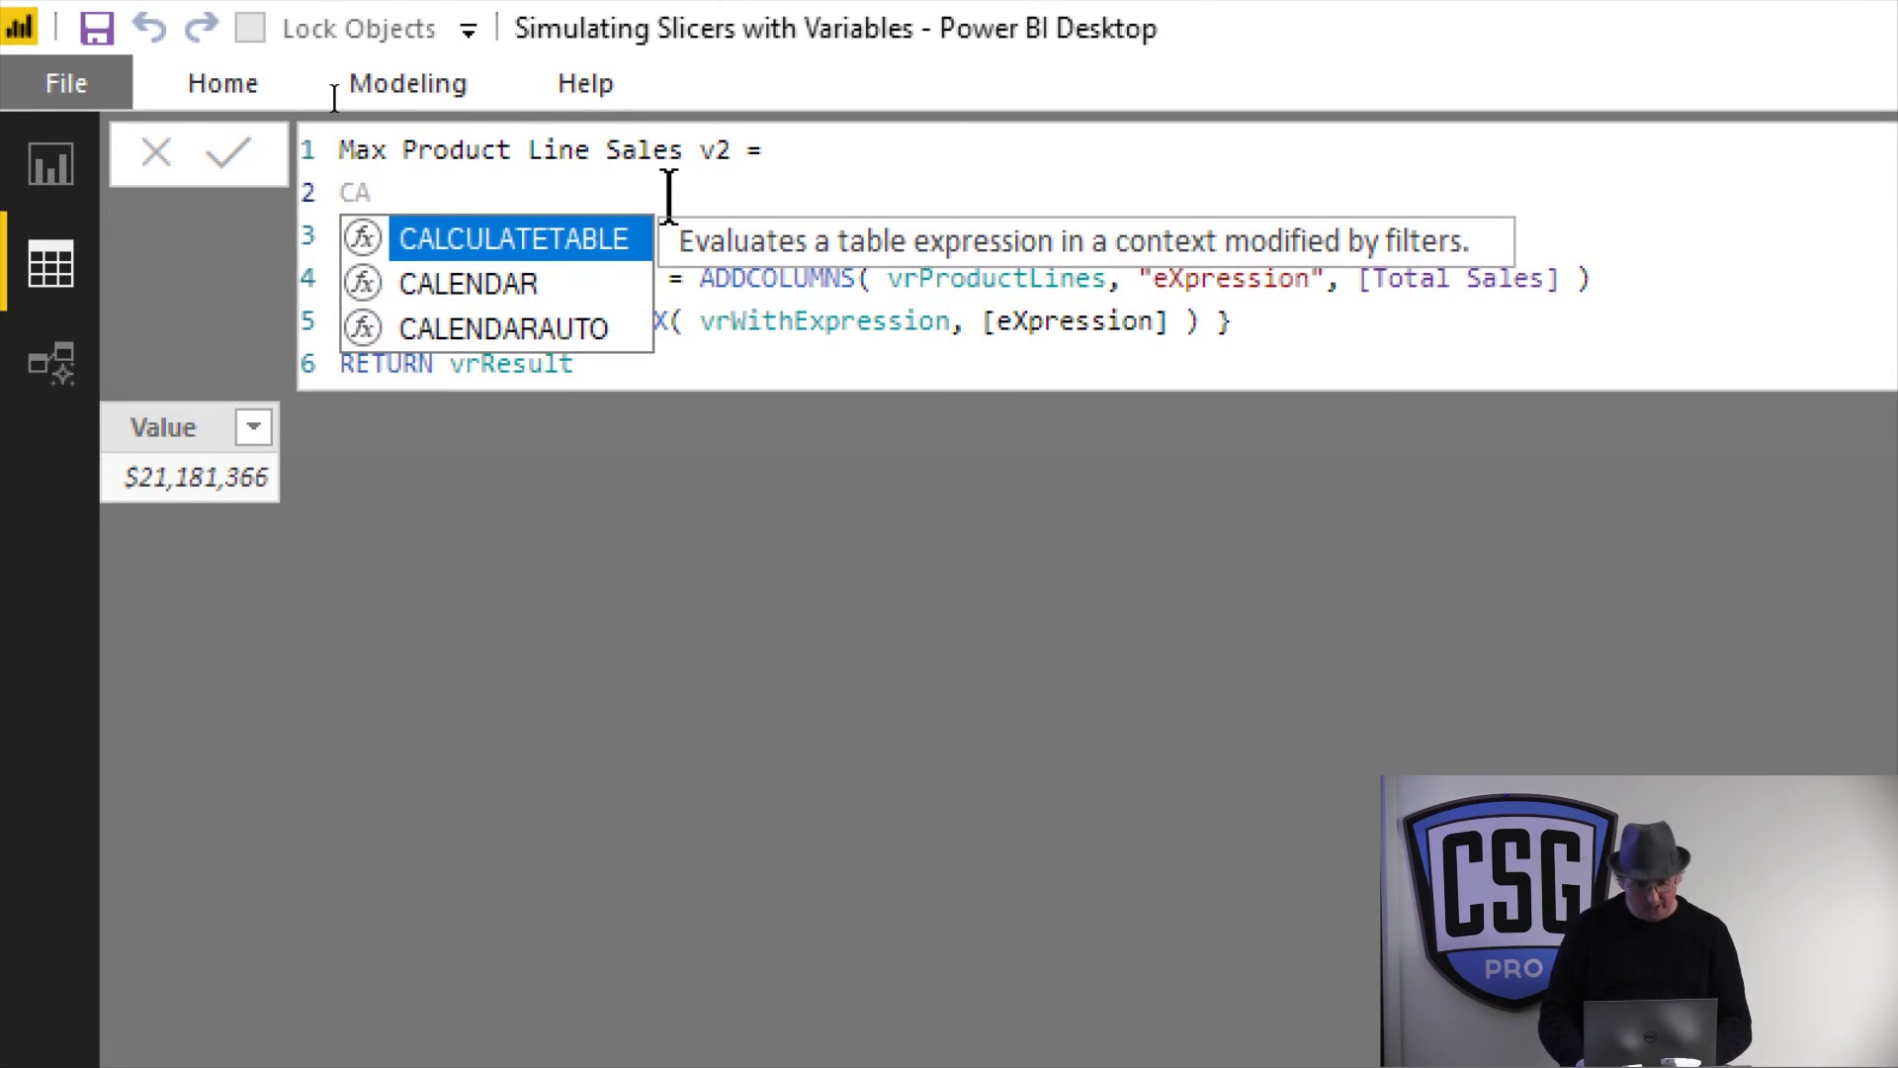
pyautogui.press('Tab')
pyautogui.write('(')
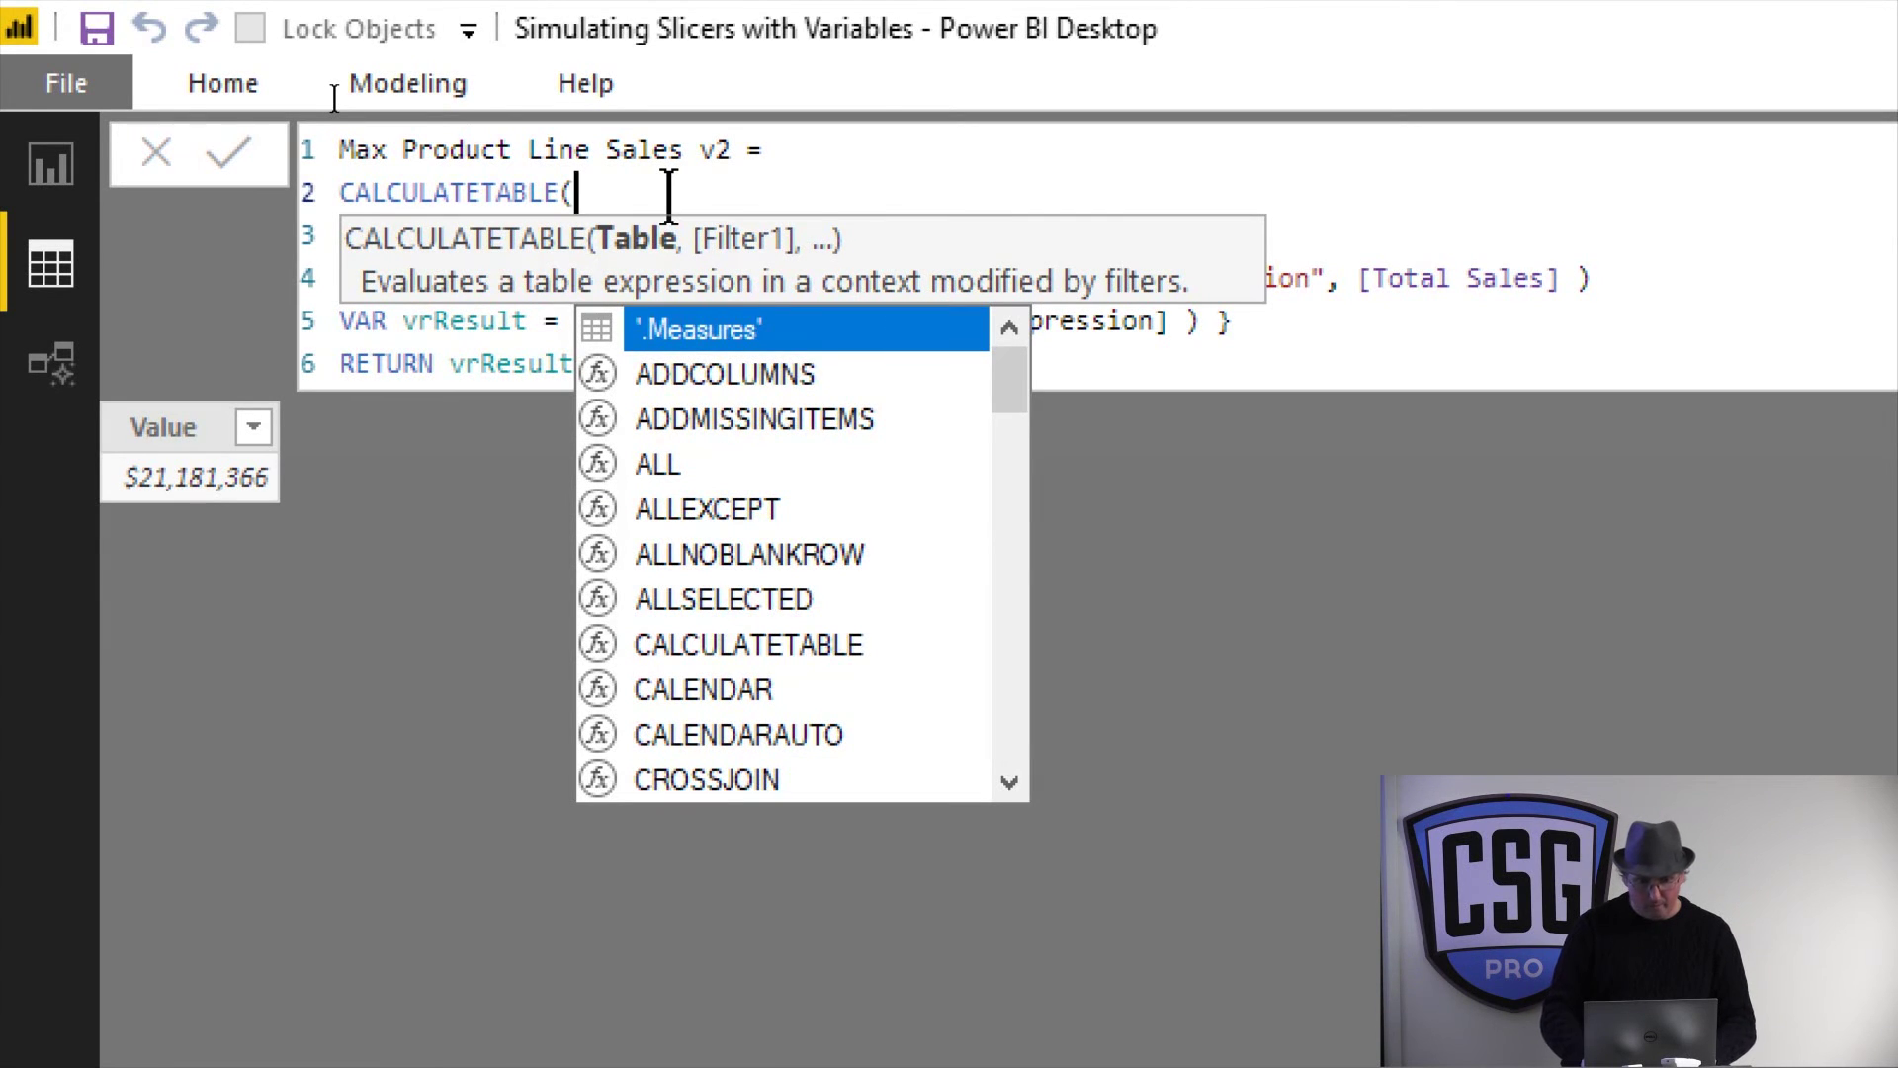
pyautogui.press('Escape')
pyautogui.press('Right')
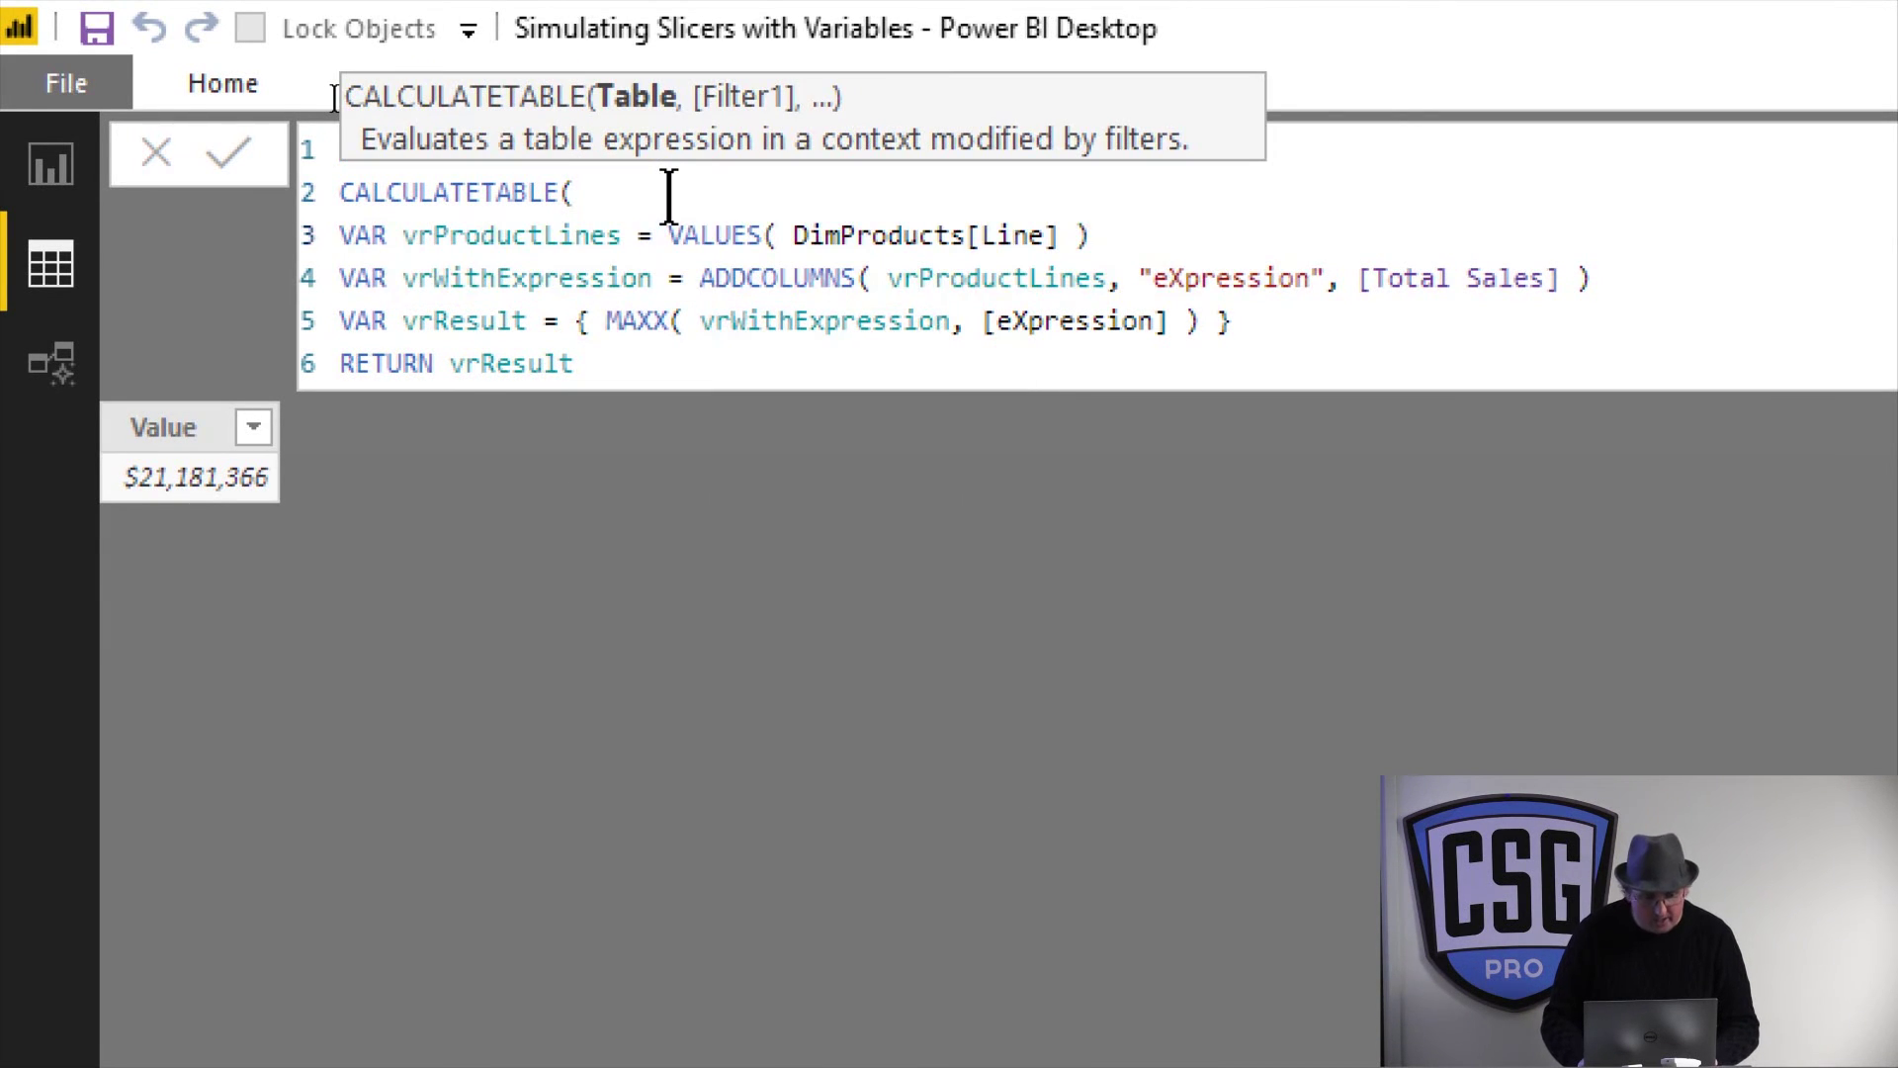
pyautogui.hotkey('shift', 'Down')
pyautogui.hotkey('shift', 'Down')
pyautogui.hotkey('shift', 'Down')
pyautogui.hotkey('shift', 'End')
pyautogui.press('Tab')
# - Add the filter DimProducts[Category] = "Food" after RETURN and close the bracket
pyautogui.press('Right')
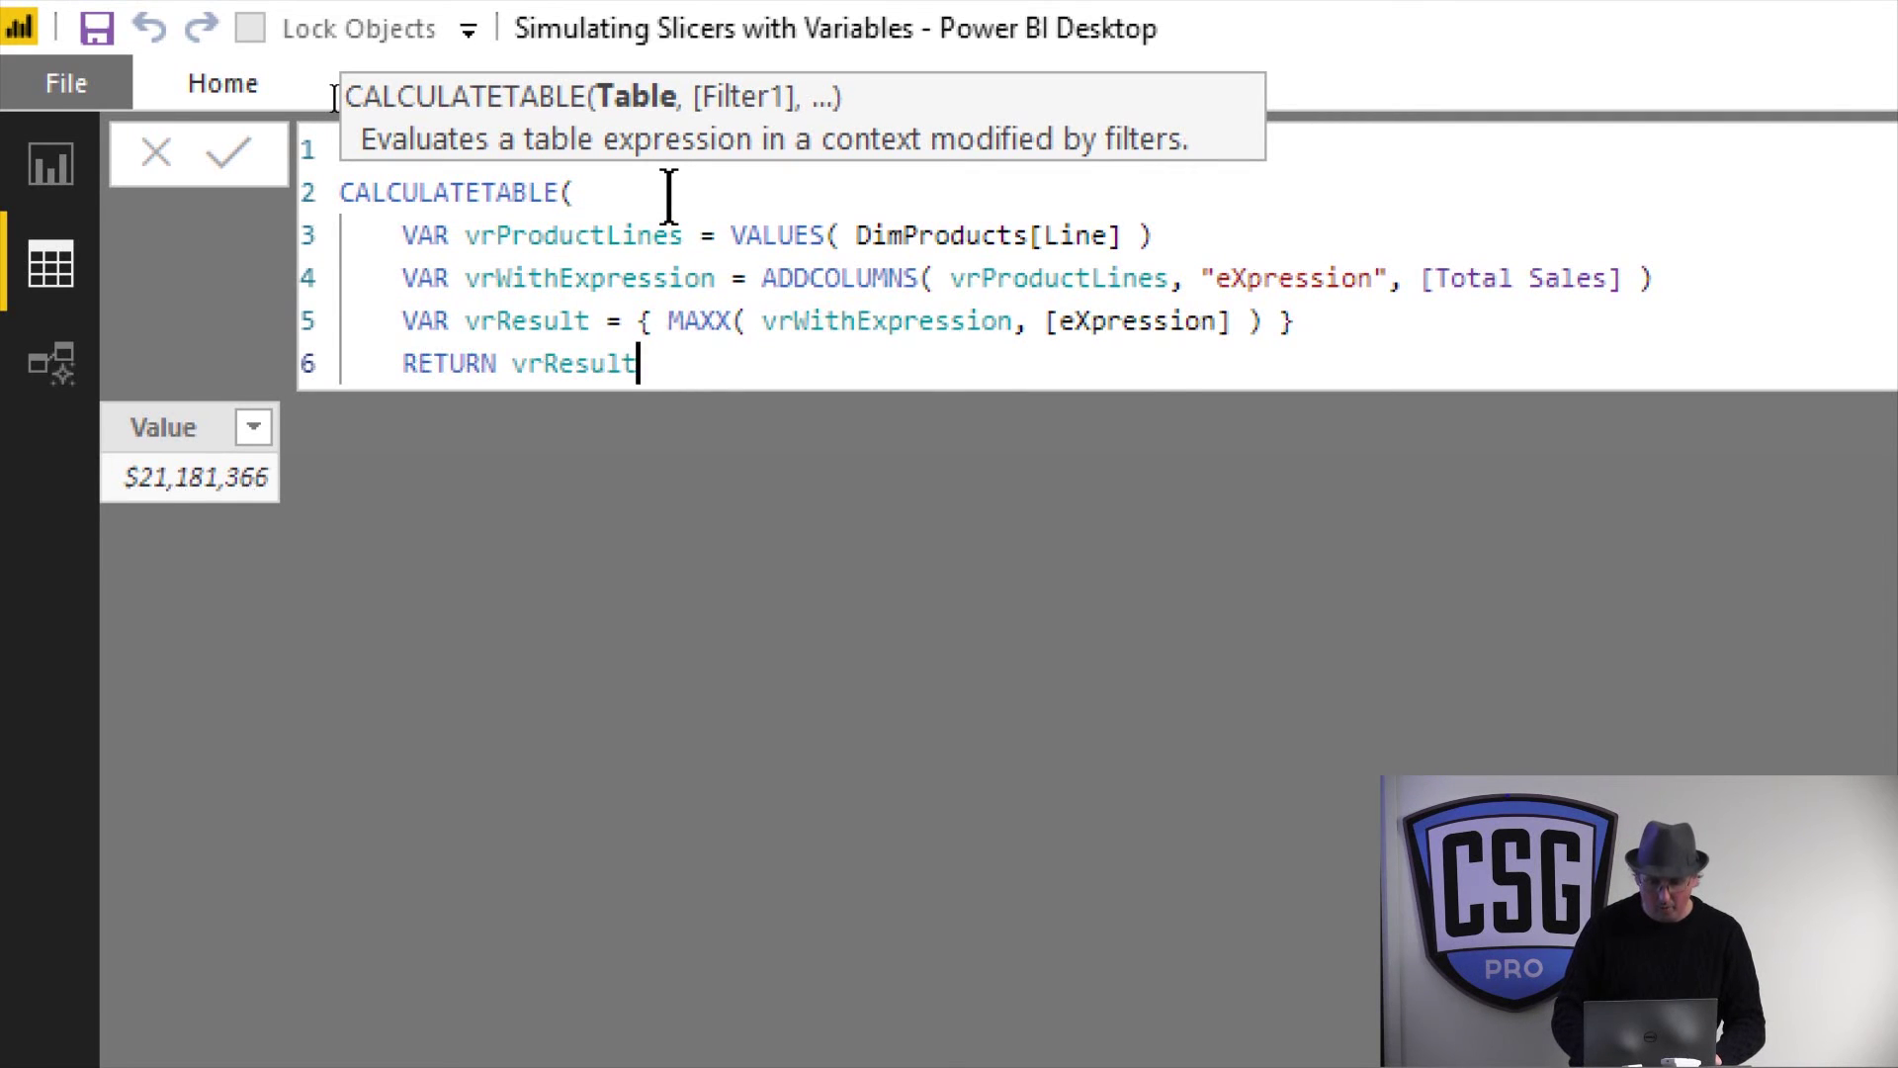
pyautogui.write(',')
pyautogui.press('Escape')
pyautogui.press('Return')
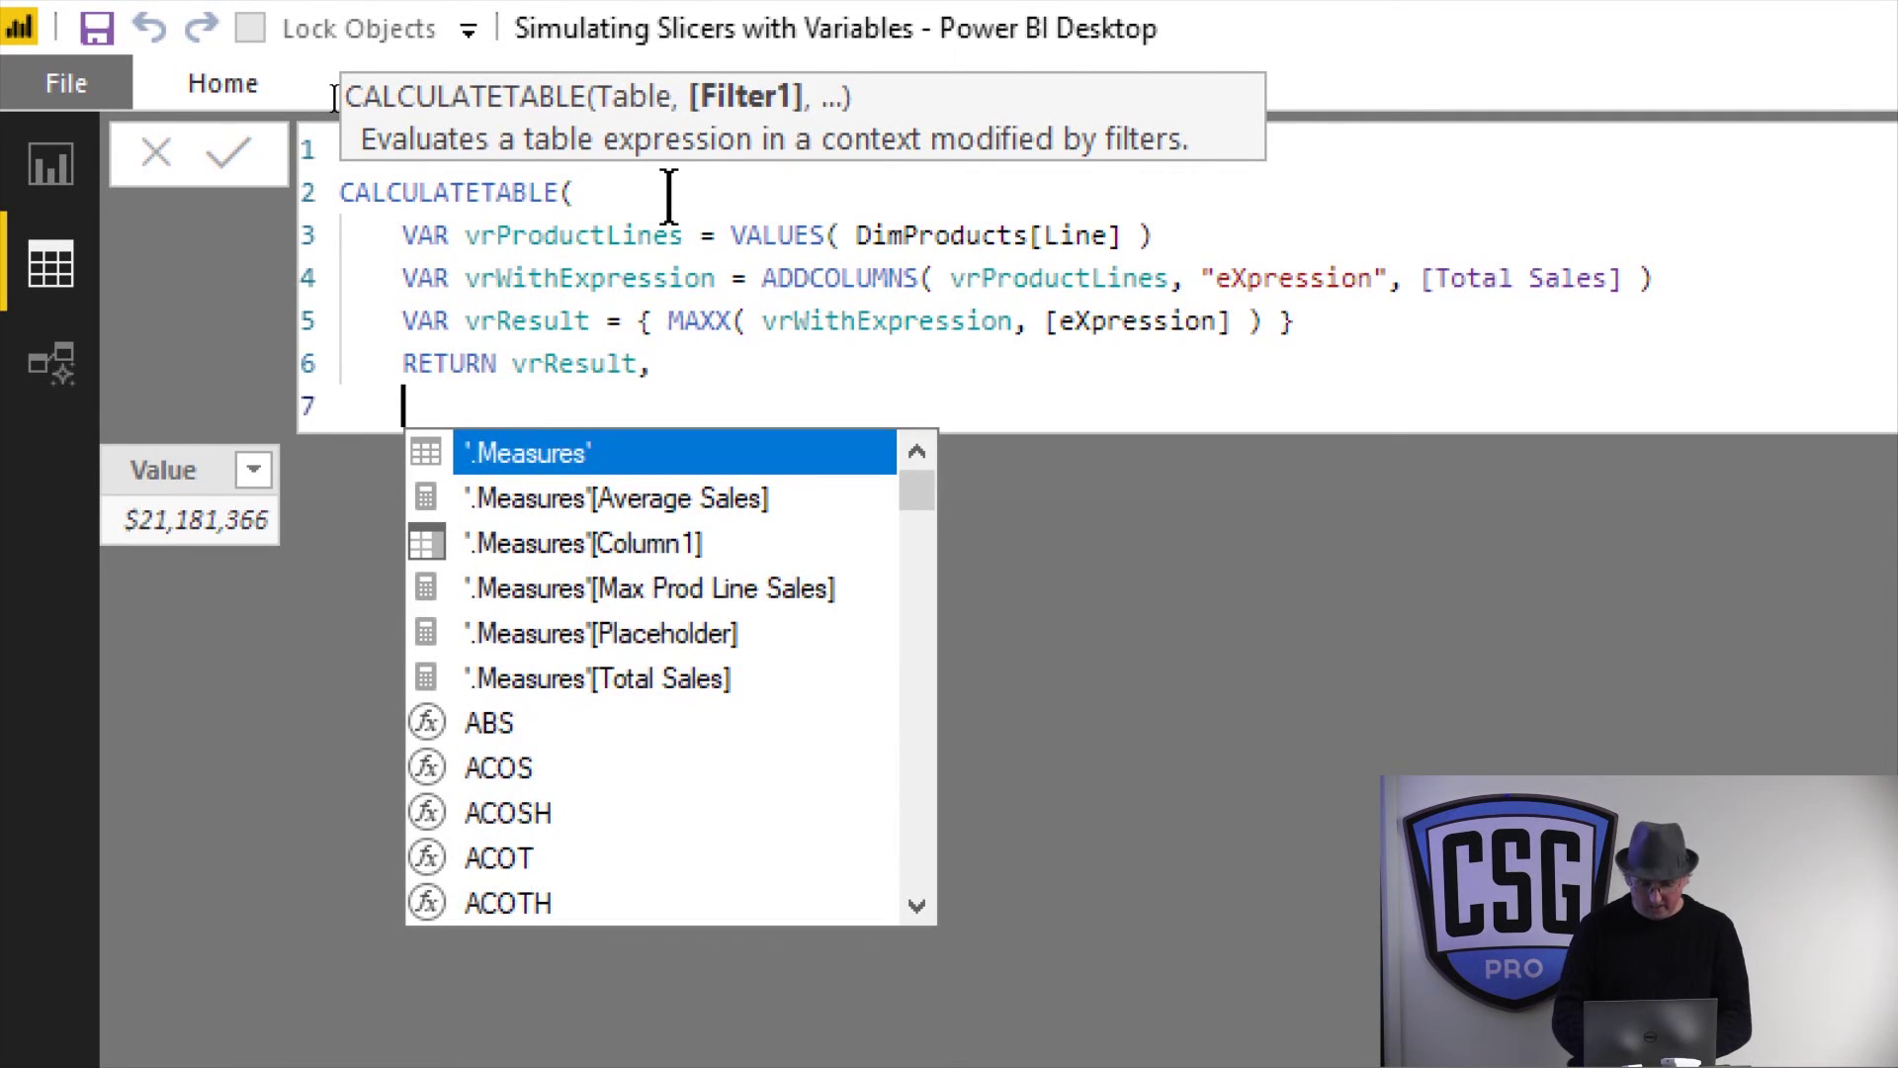
pyautogui.write('Dim')
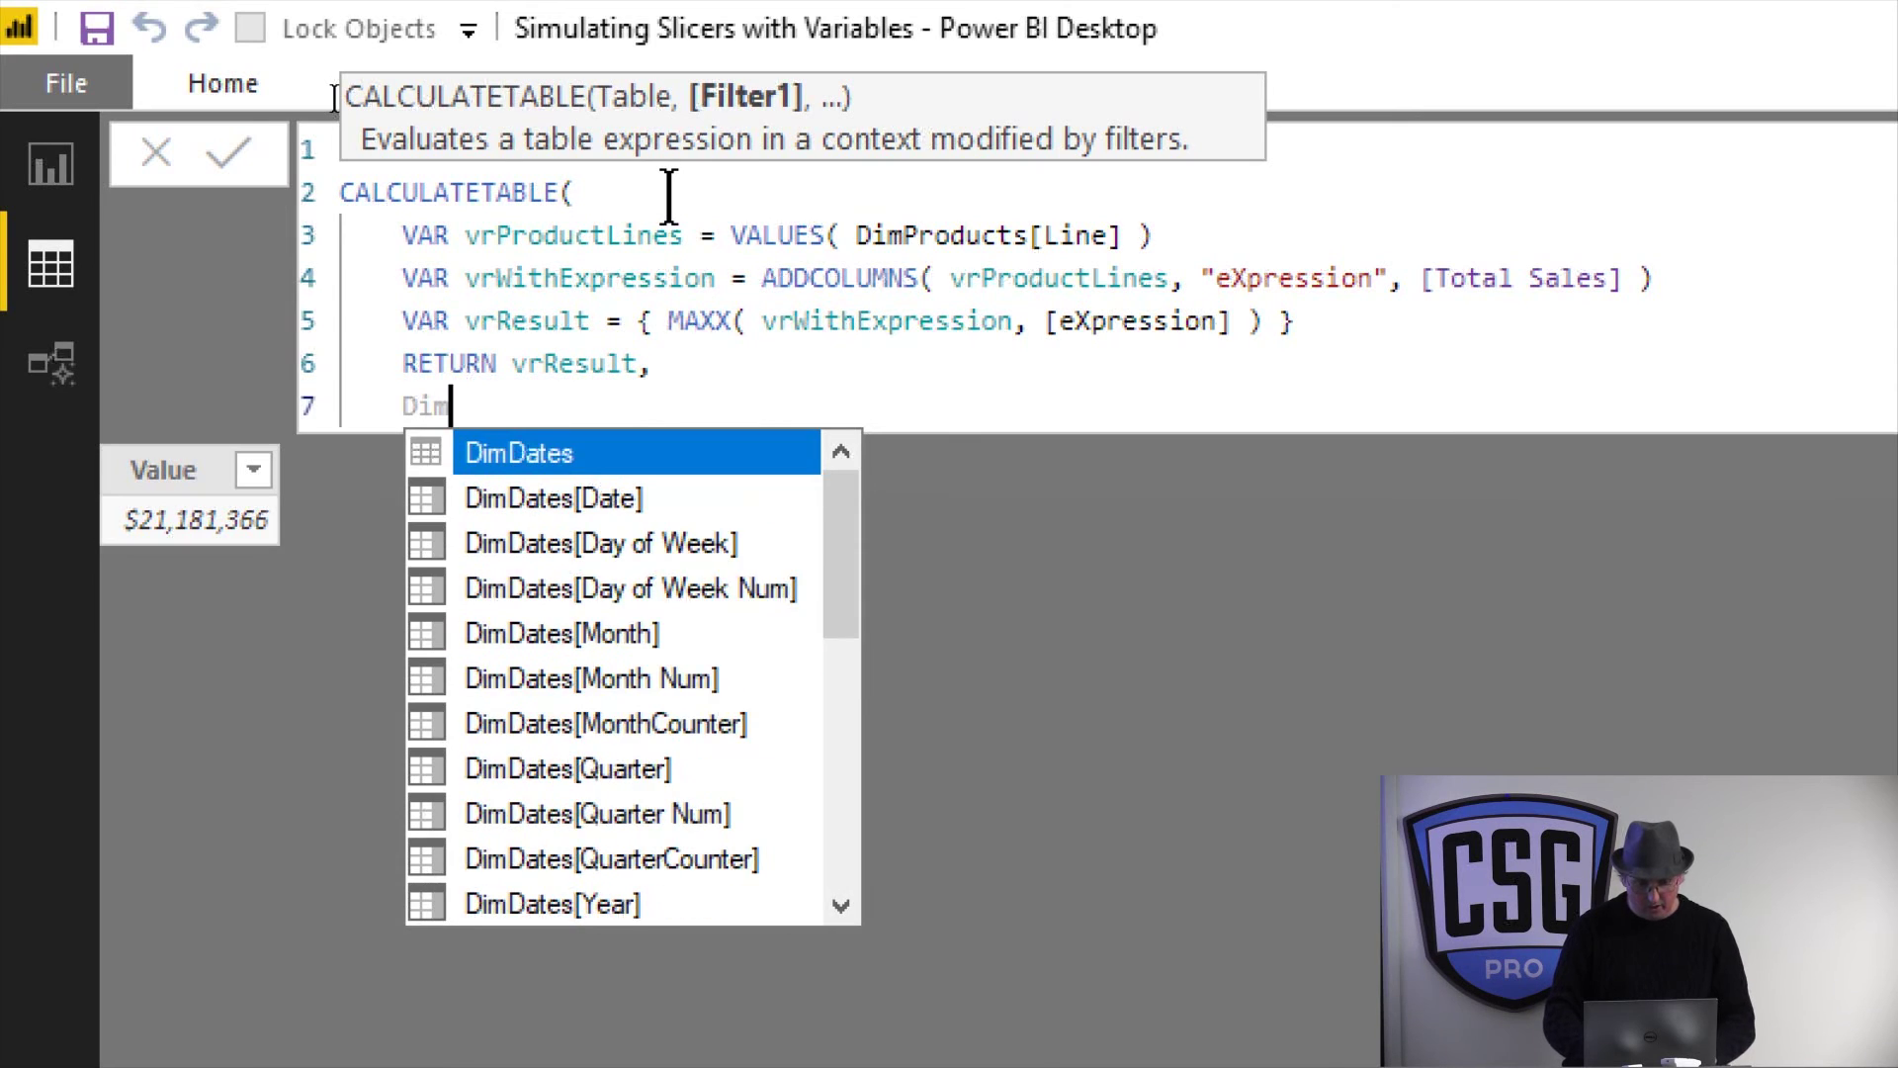
pyautogui.write('P')
pyautogui.press('Down')
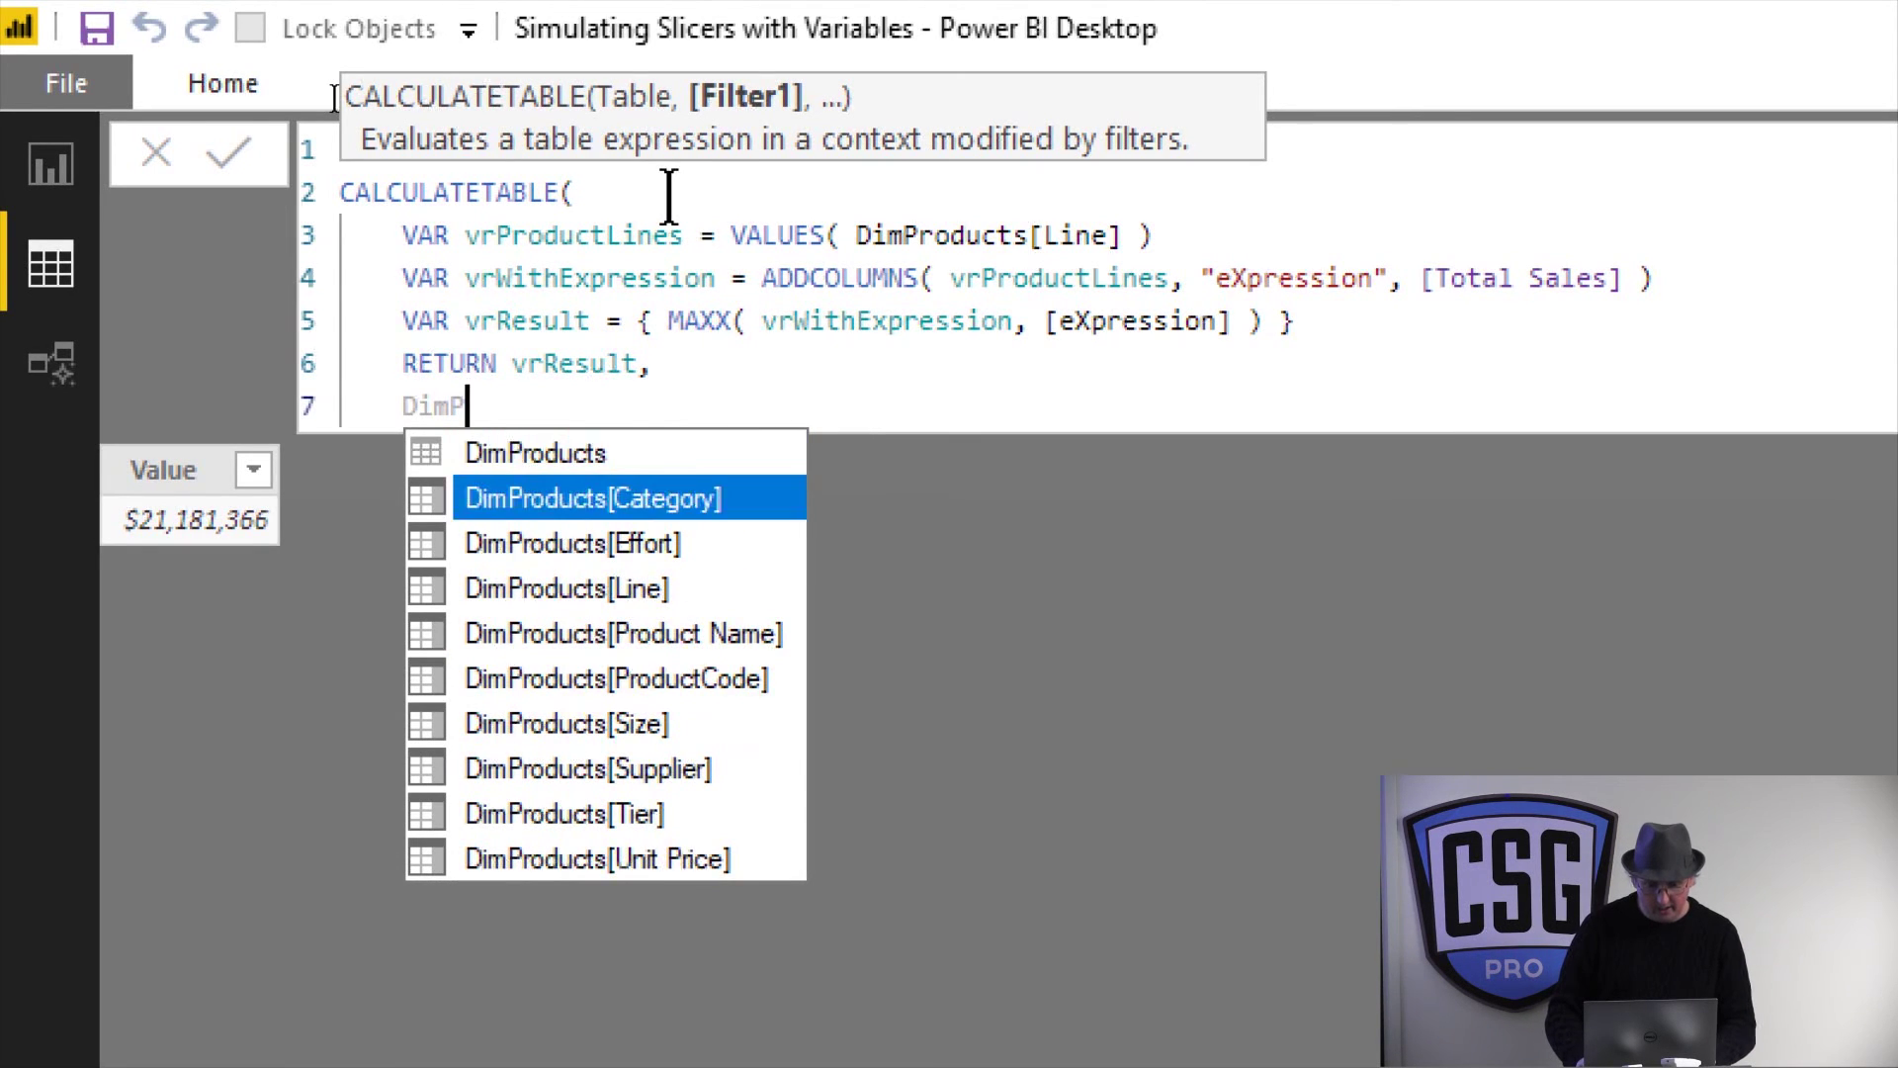
pyautogui.press('Tab')
pyautogui.write('= ')
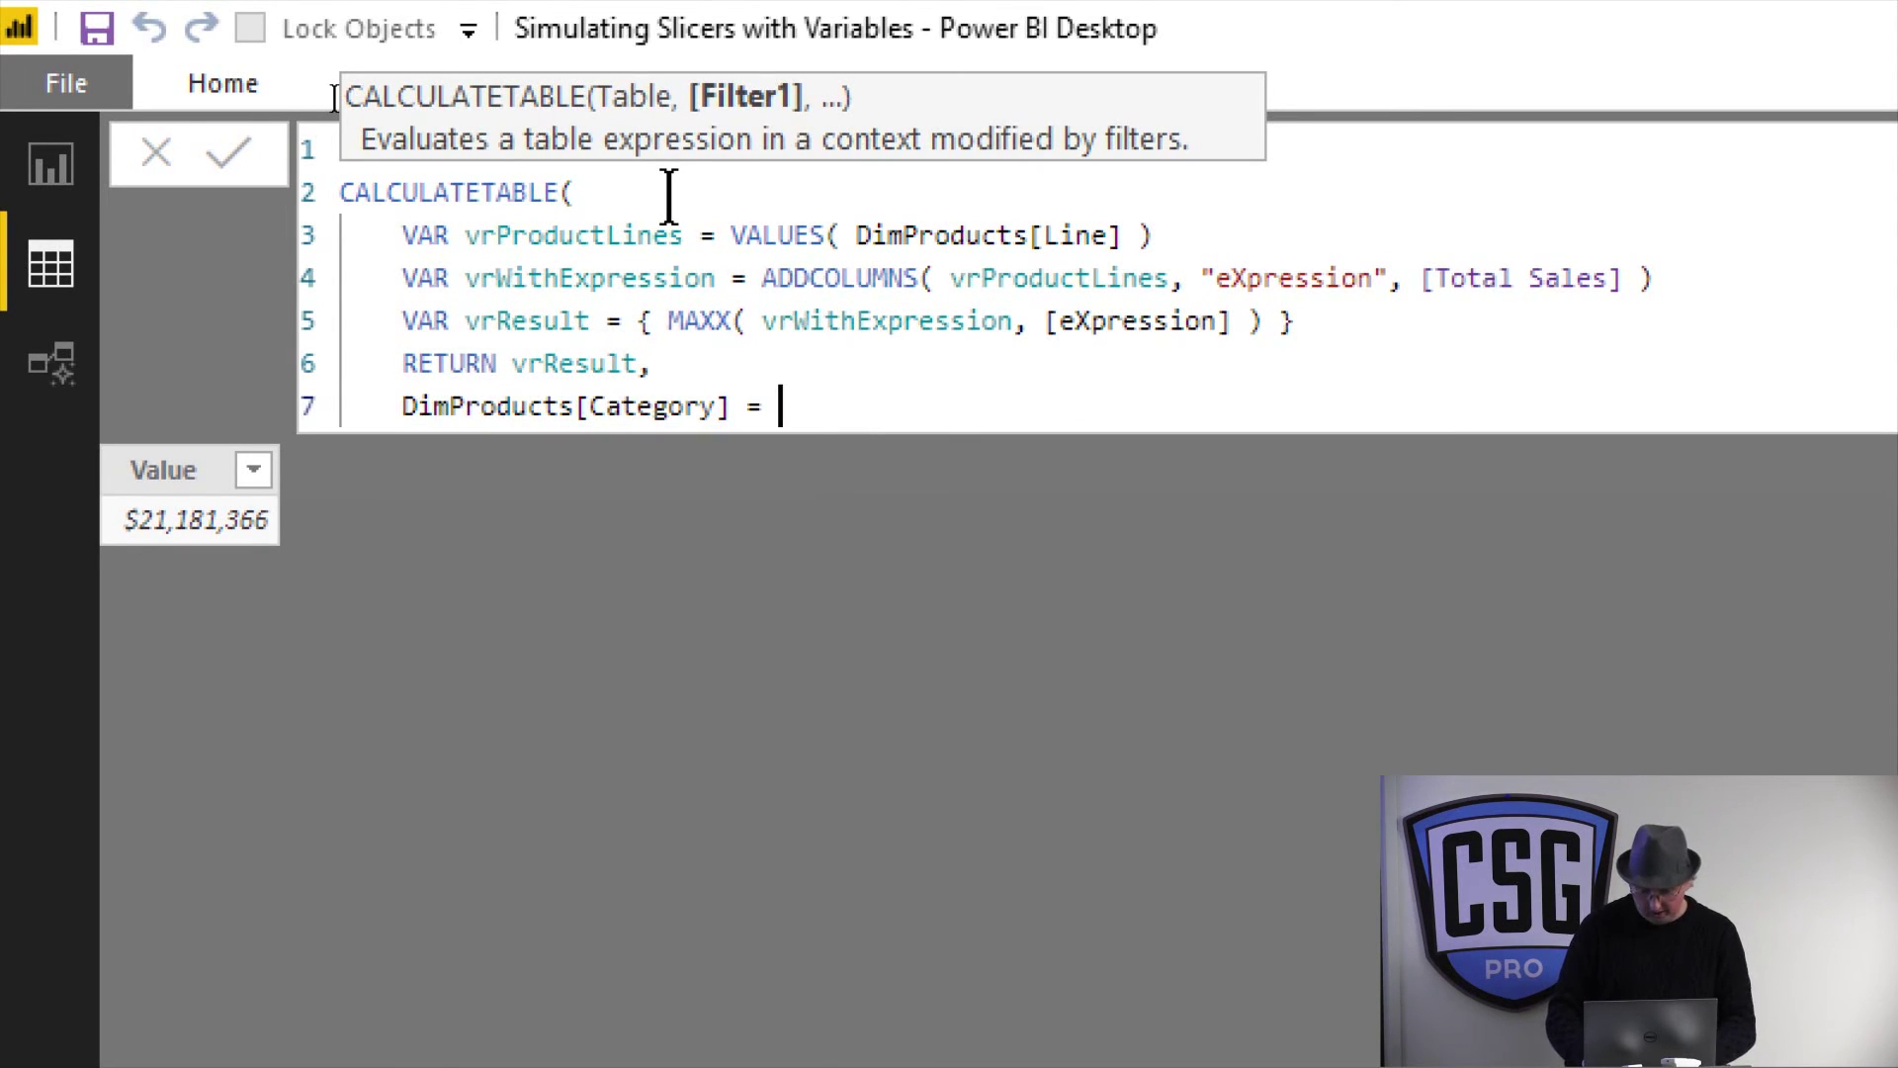
pyautogui.write('"Food"')
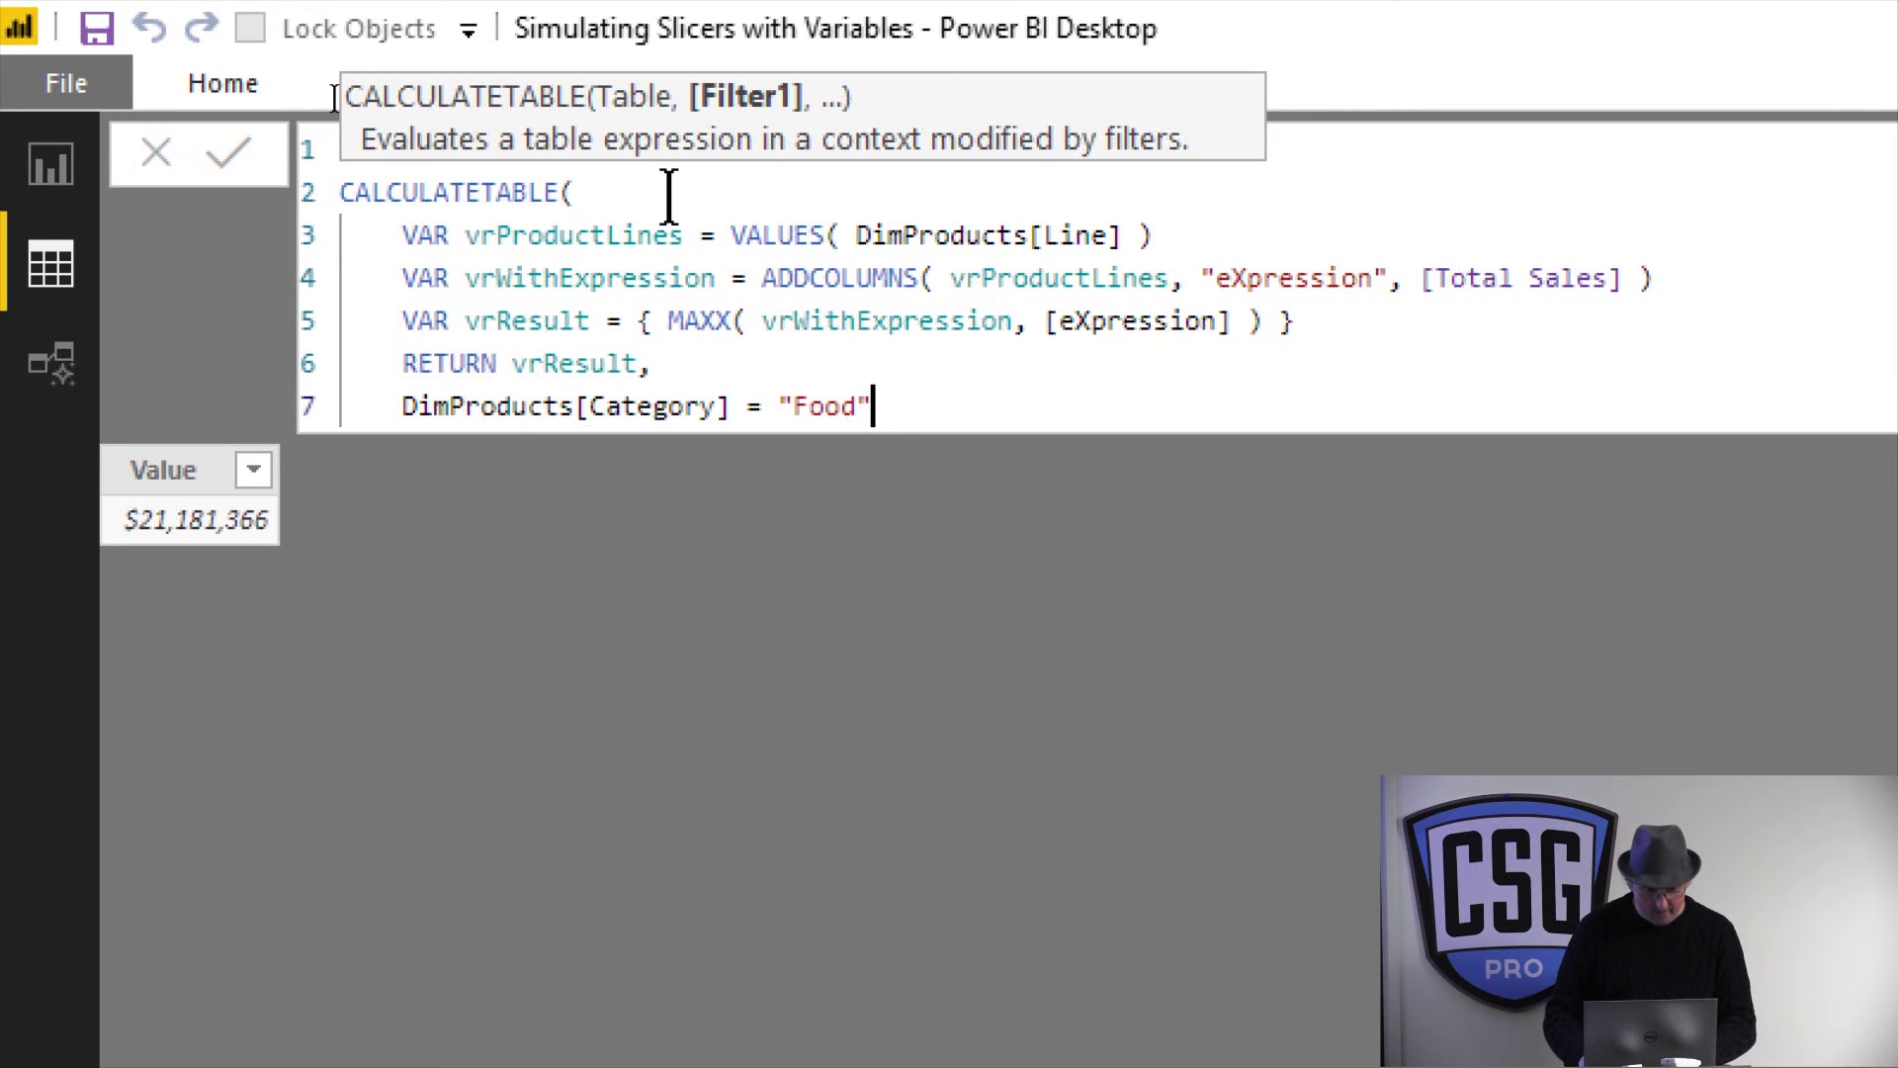
pyautogui.hotkey('shift', 'Return')
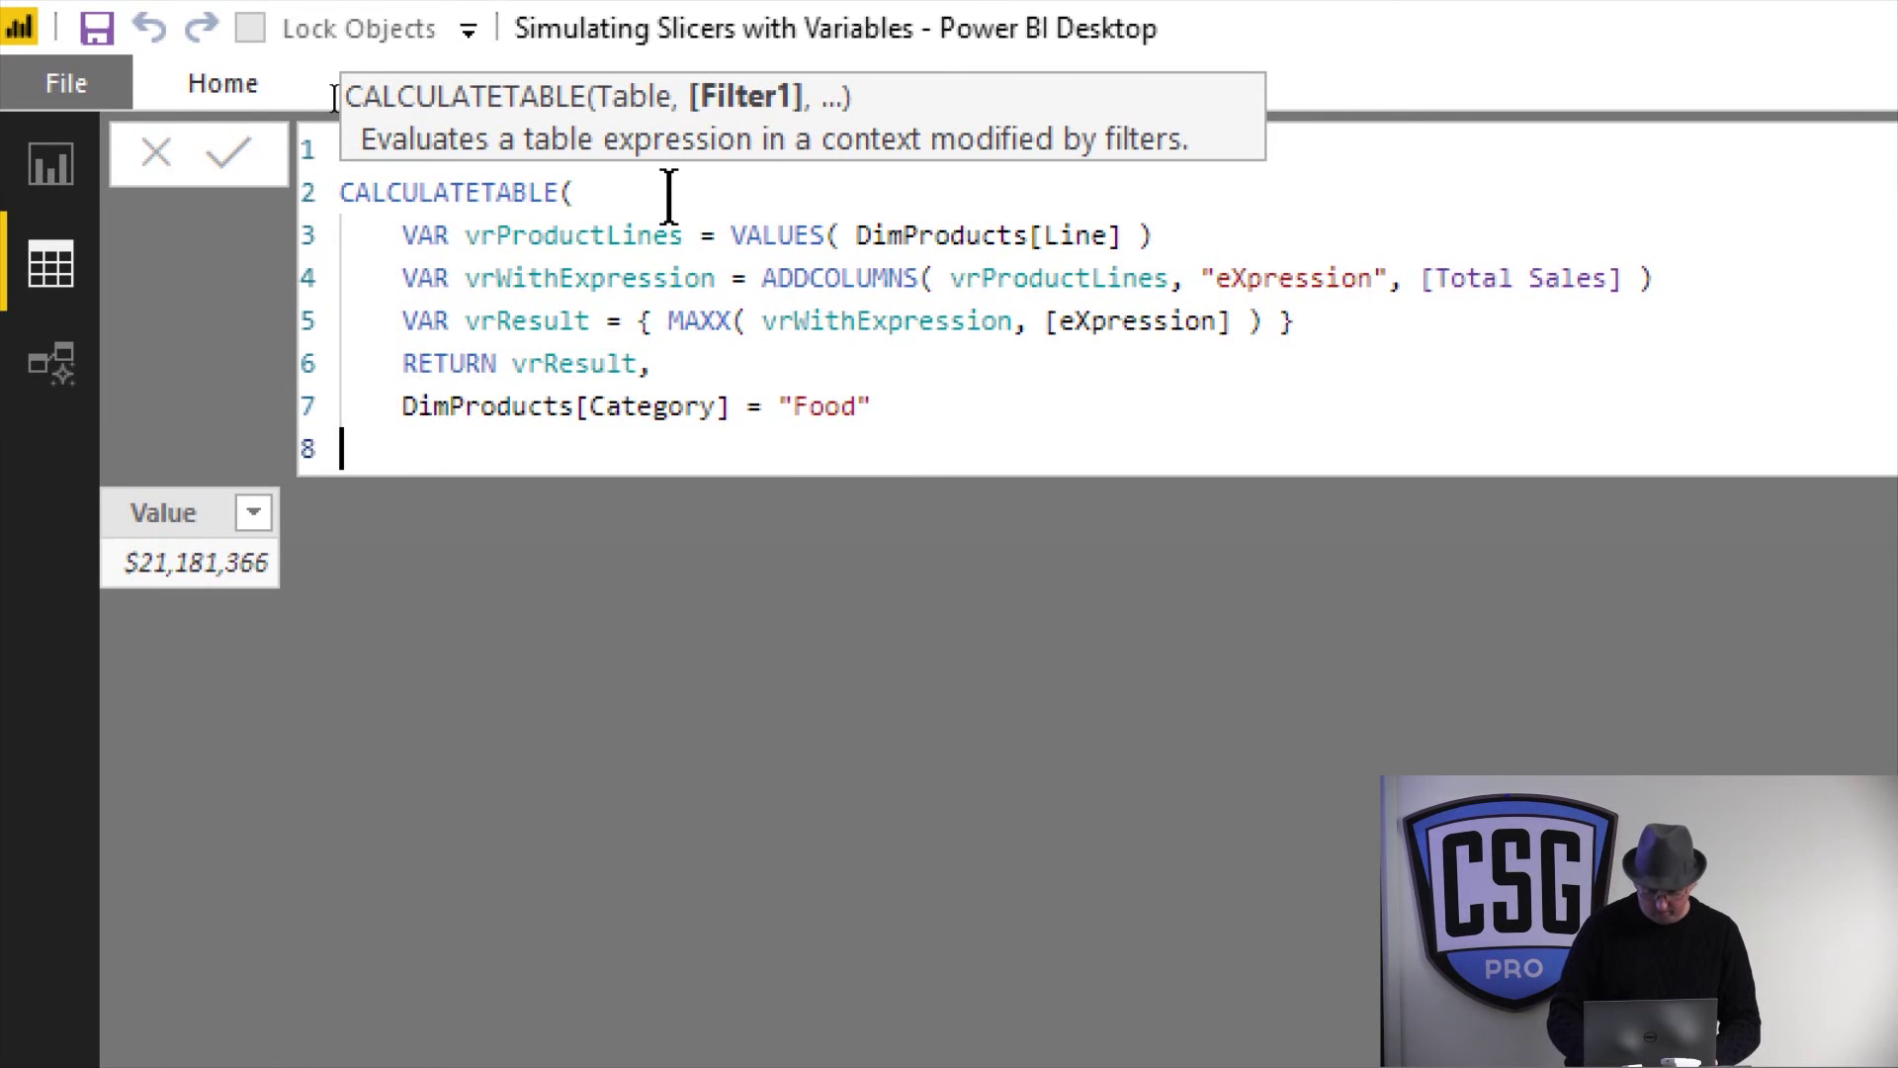
pyautogui.write(')')
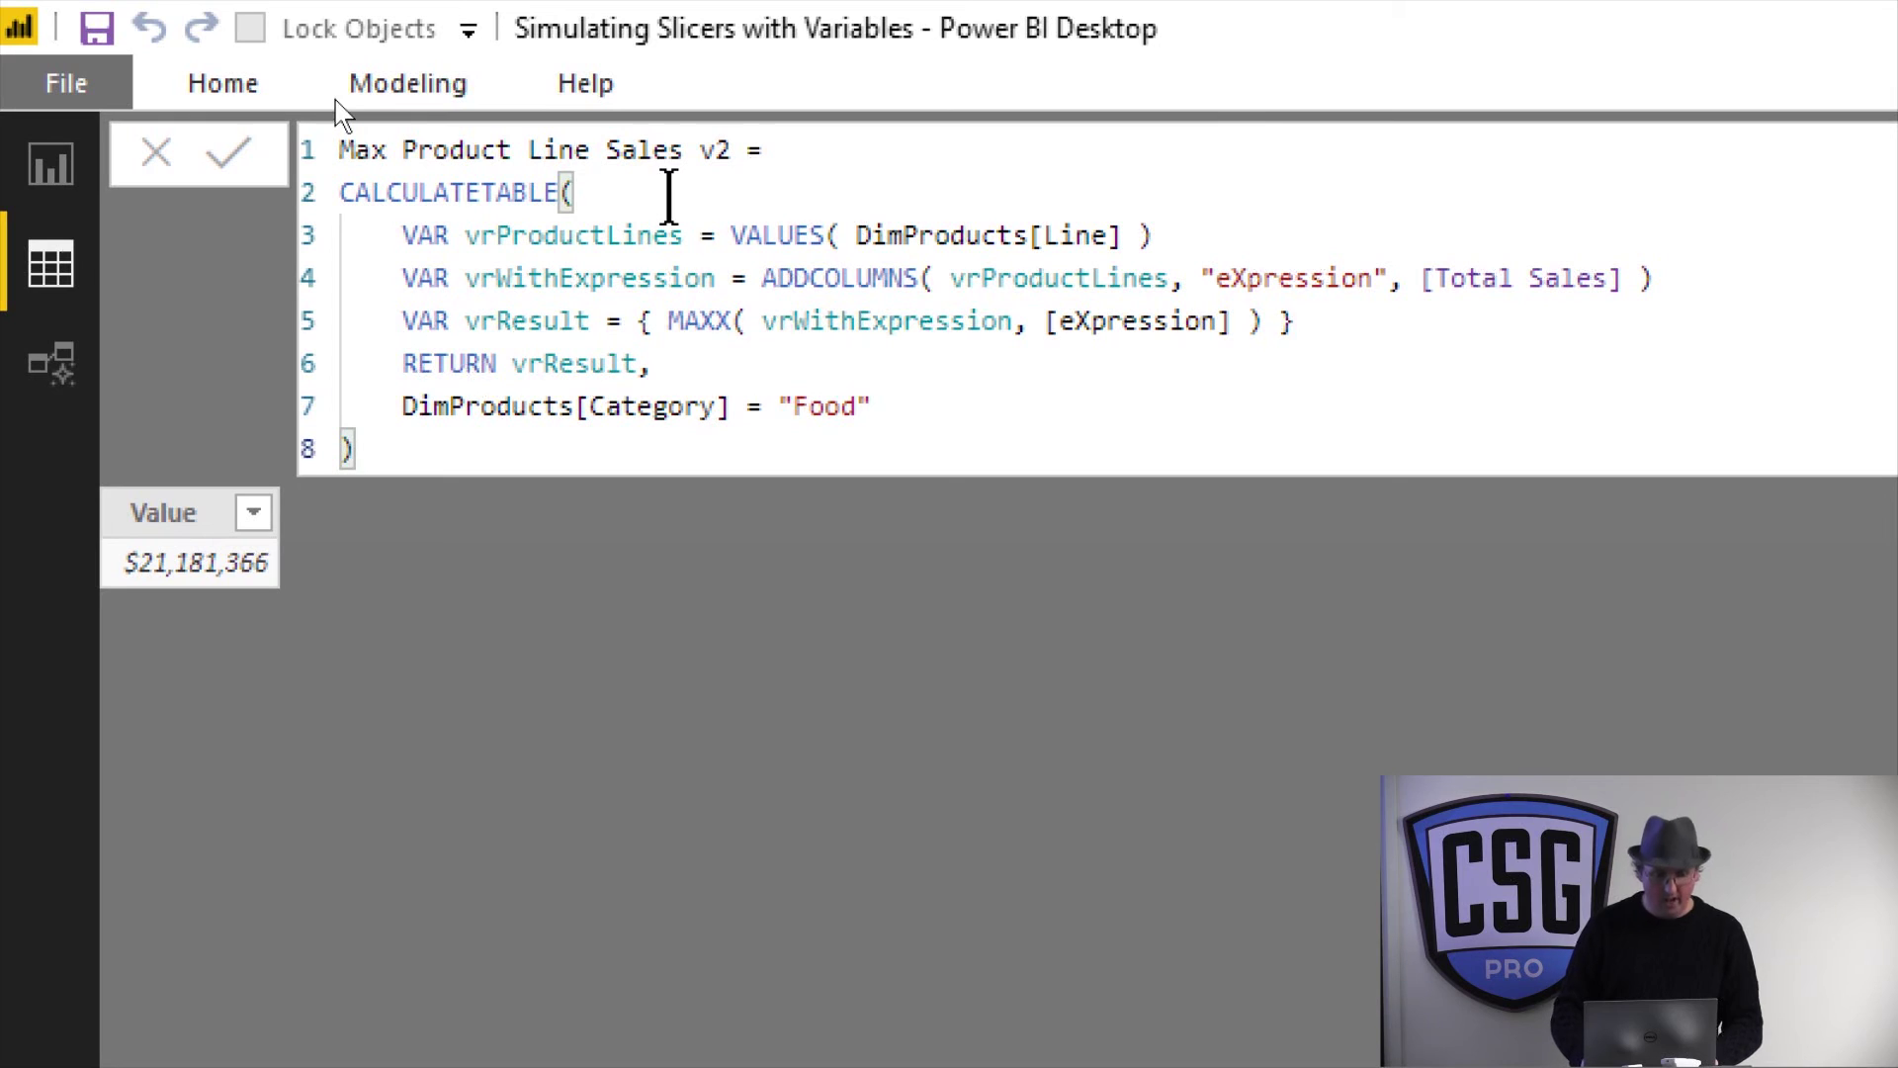
# - Commit the Food-filtered formula, then change RETURN to vrWithExpression and commit again
pyautogui.press('Return')
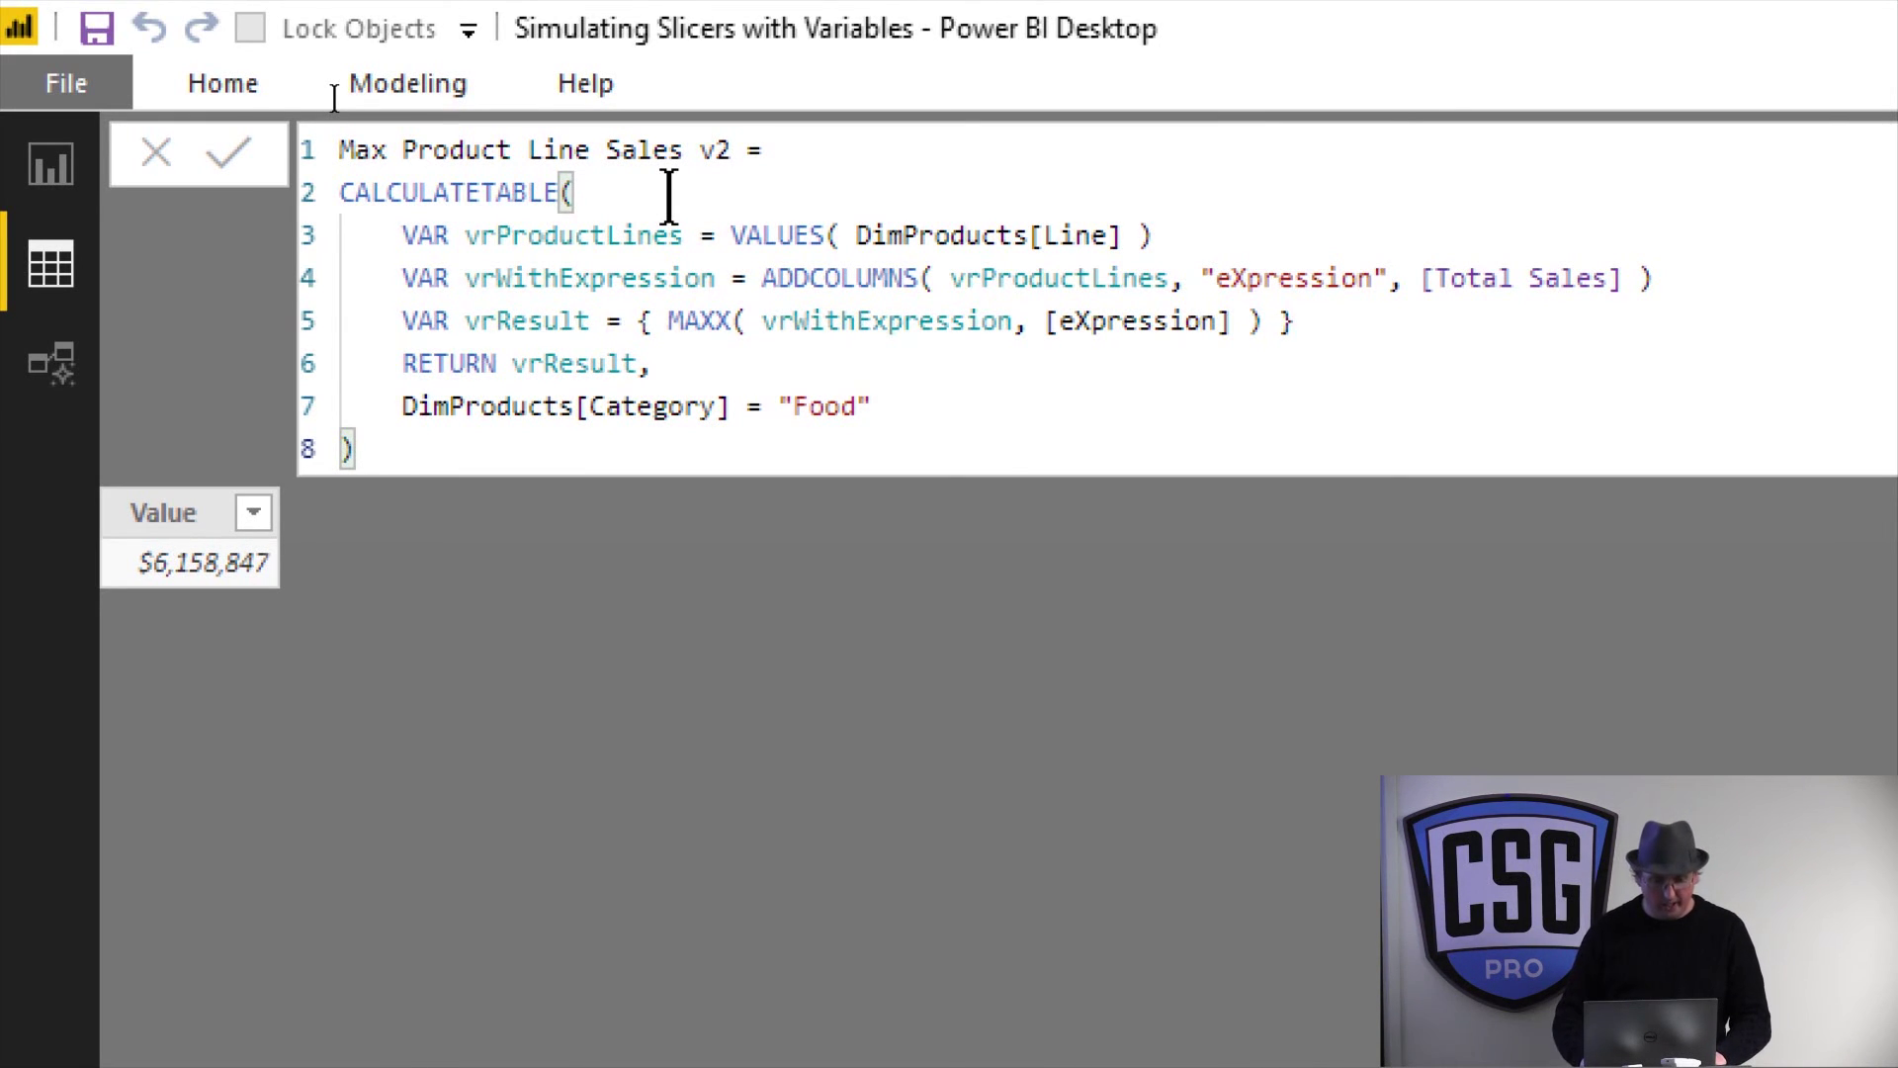
pyautogui.click(621, 363)
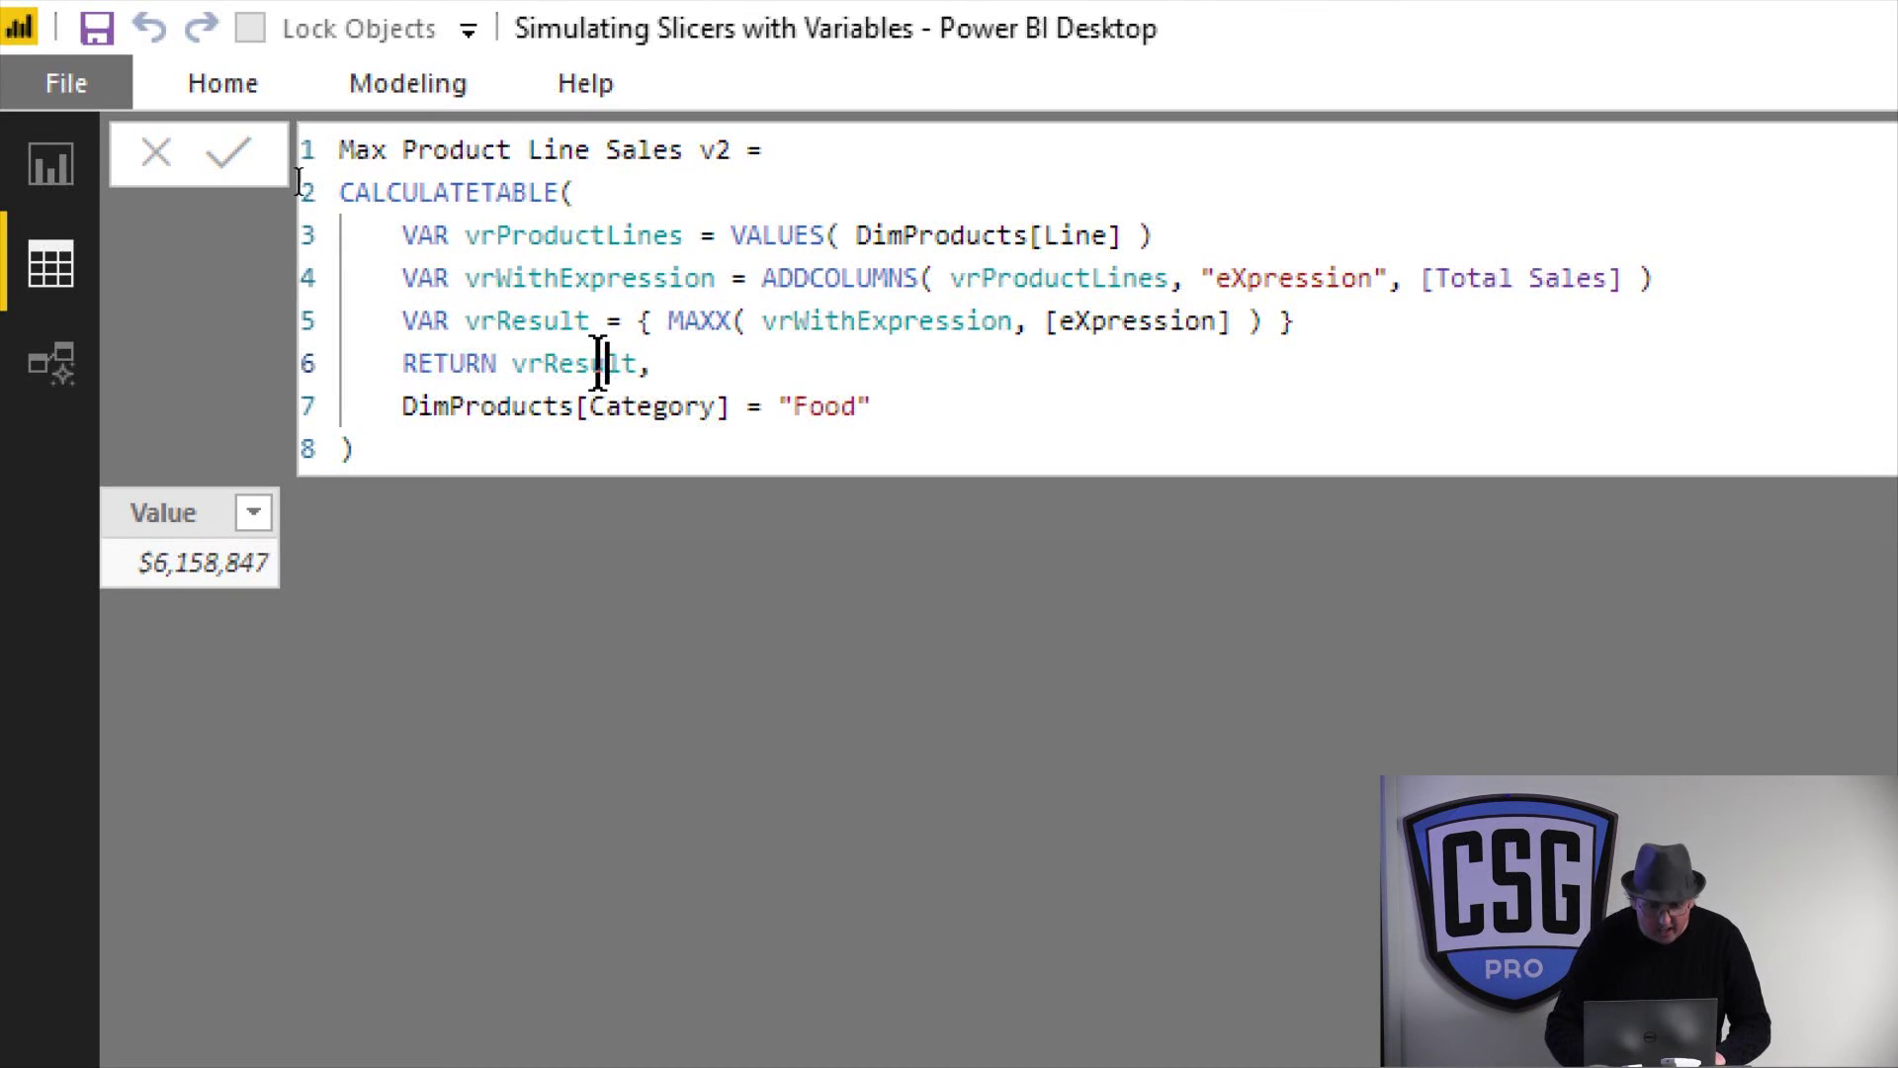
pyautogui.press('Right')
pyautogui.hotkey('shift', 'Left')
pyautogui.hotkey('shift', 'Left')
pyautogui.hotkey('shift', 'Left')
pyautogui.hotkey('shift', 'Left')
pyautogui.hotkey('shift', 'Left')
pyautogui.hotkey('shift', 'Left')
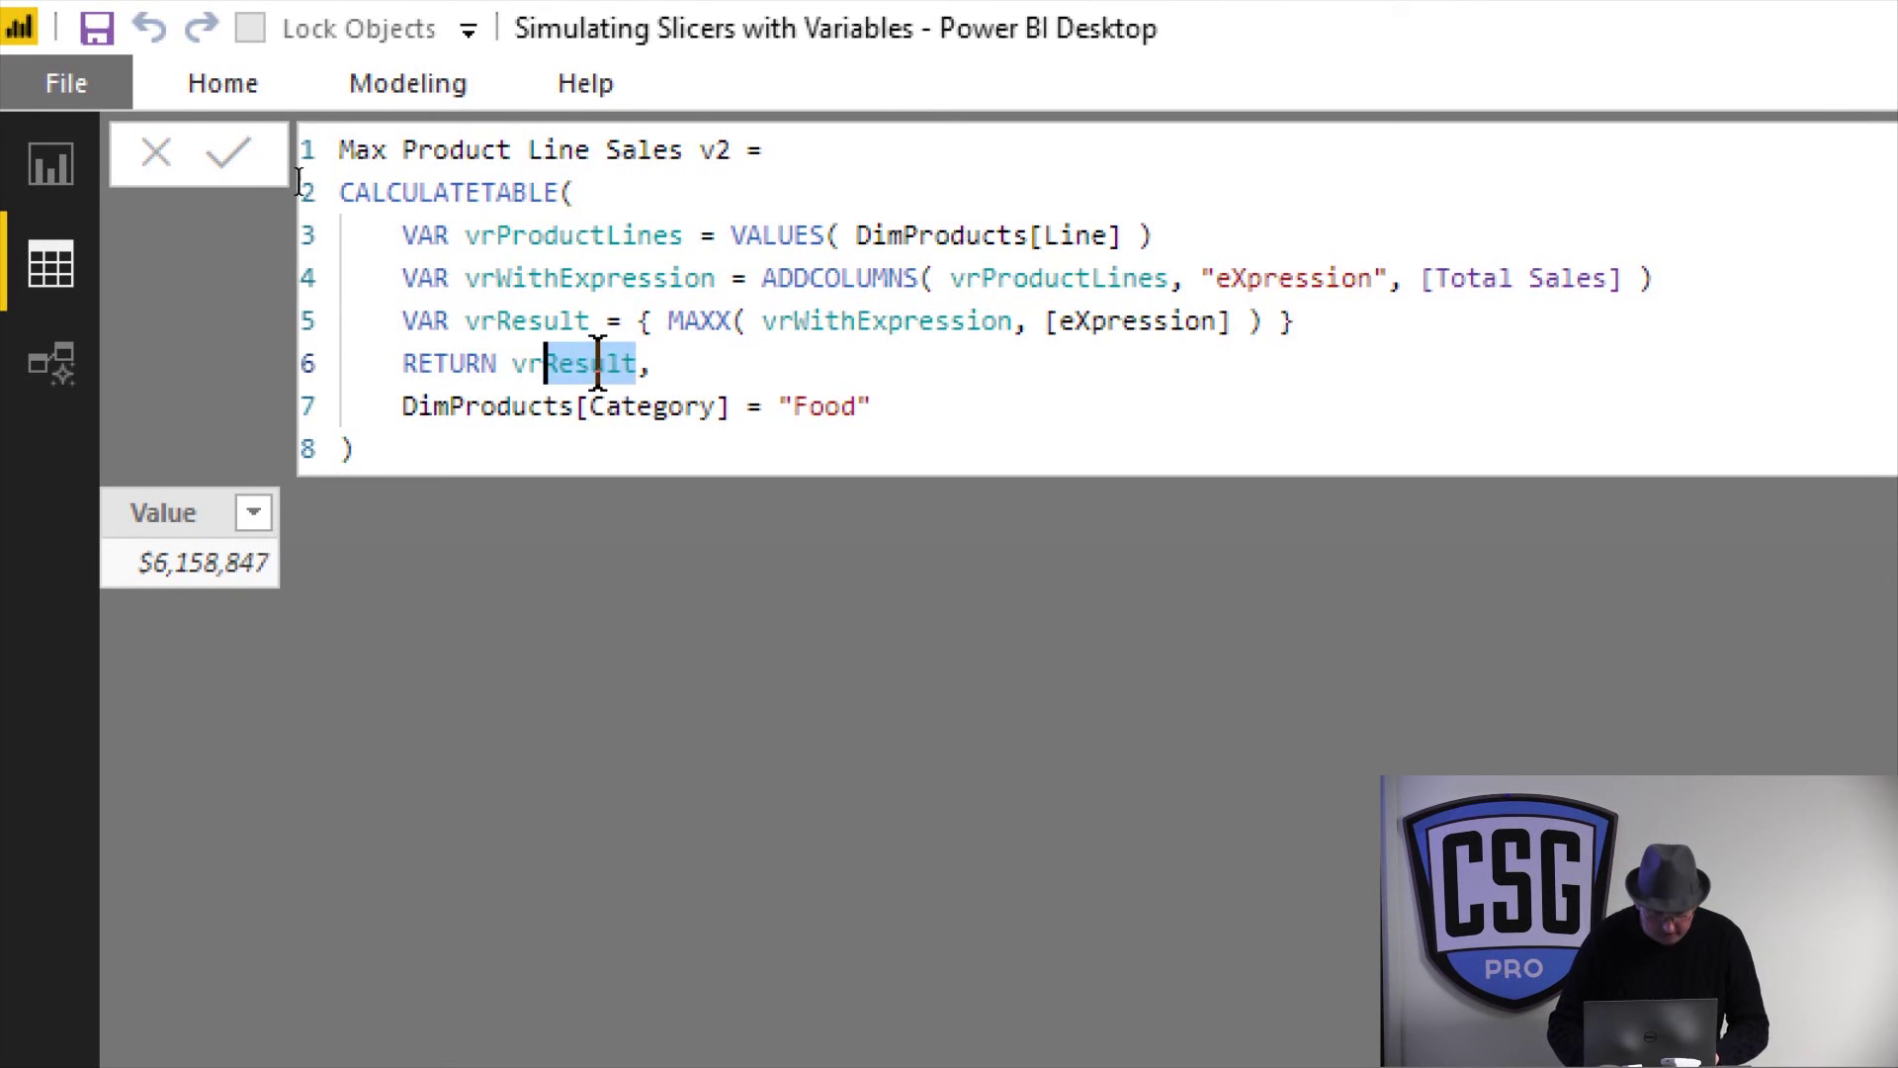
pyautogui.write('With')
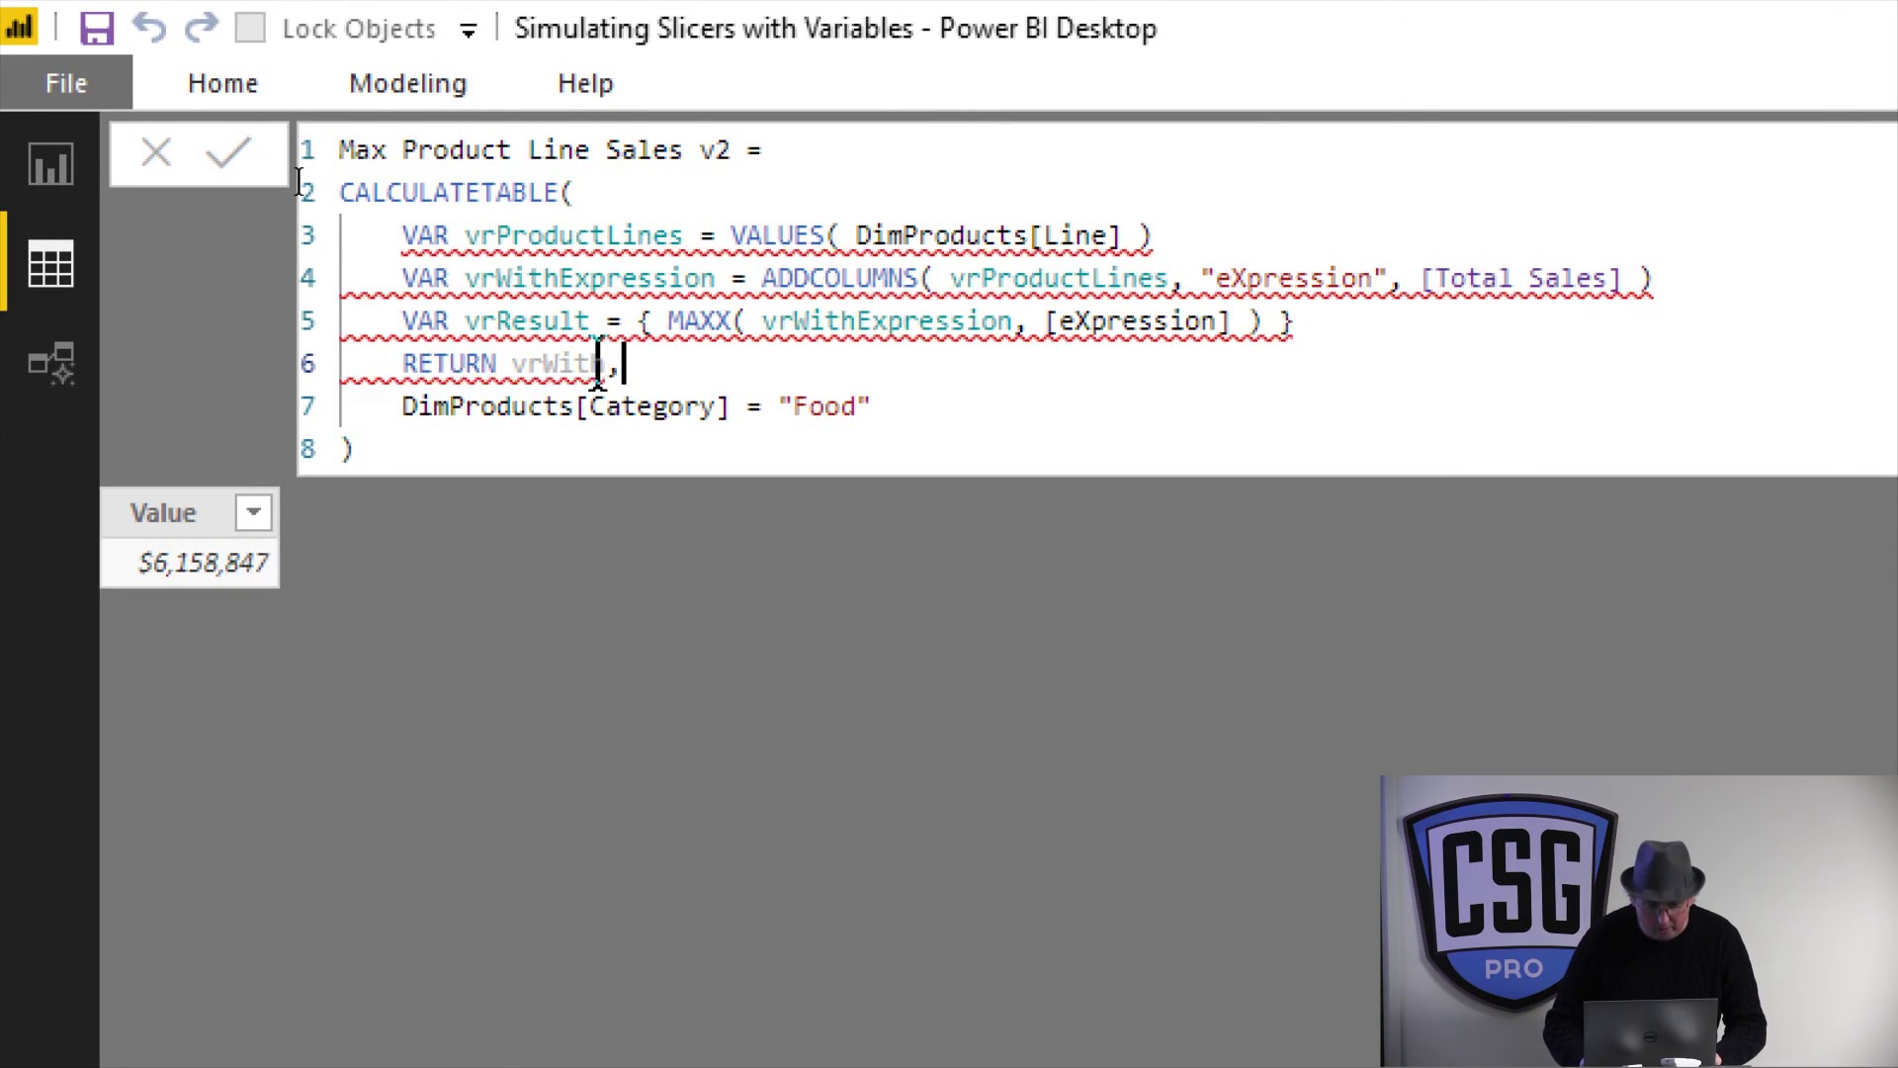
pyautogui.hotkey('ctrl', 'space')
pyautogui.press('Tab')
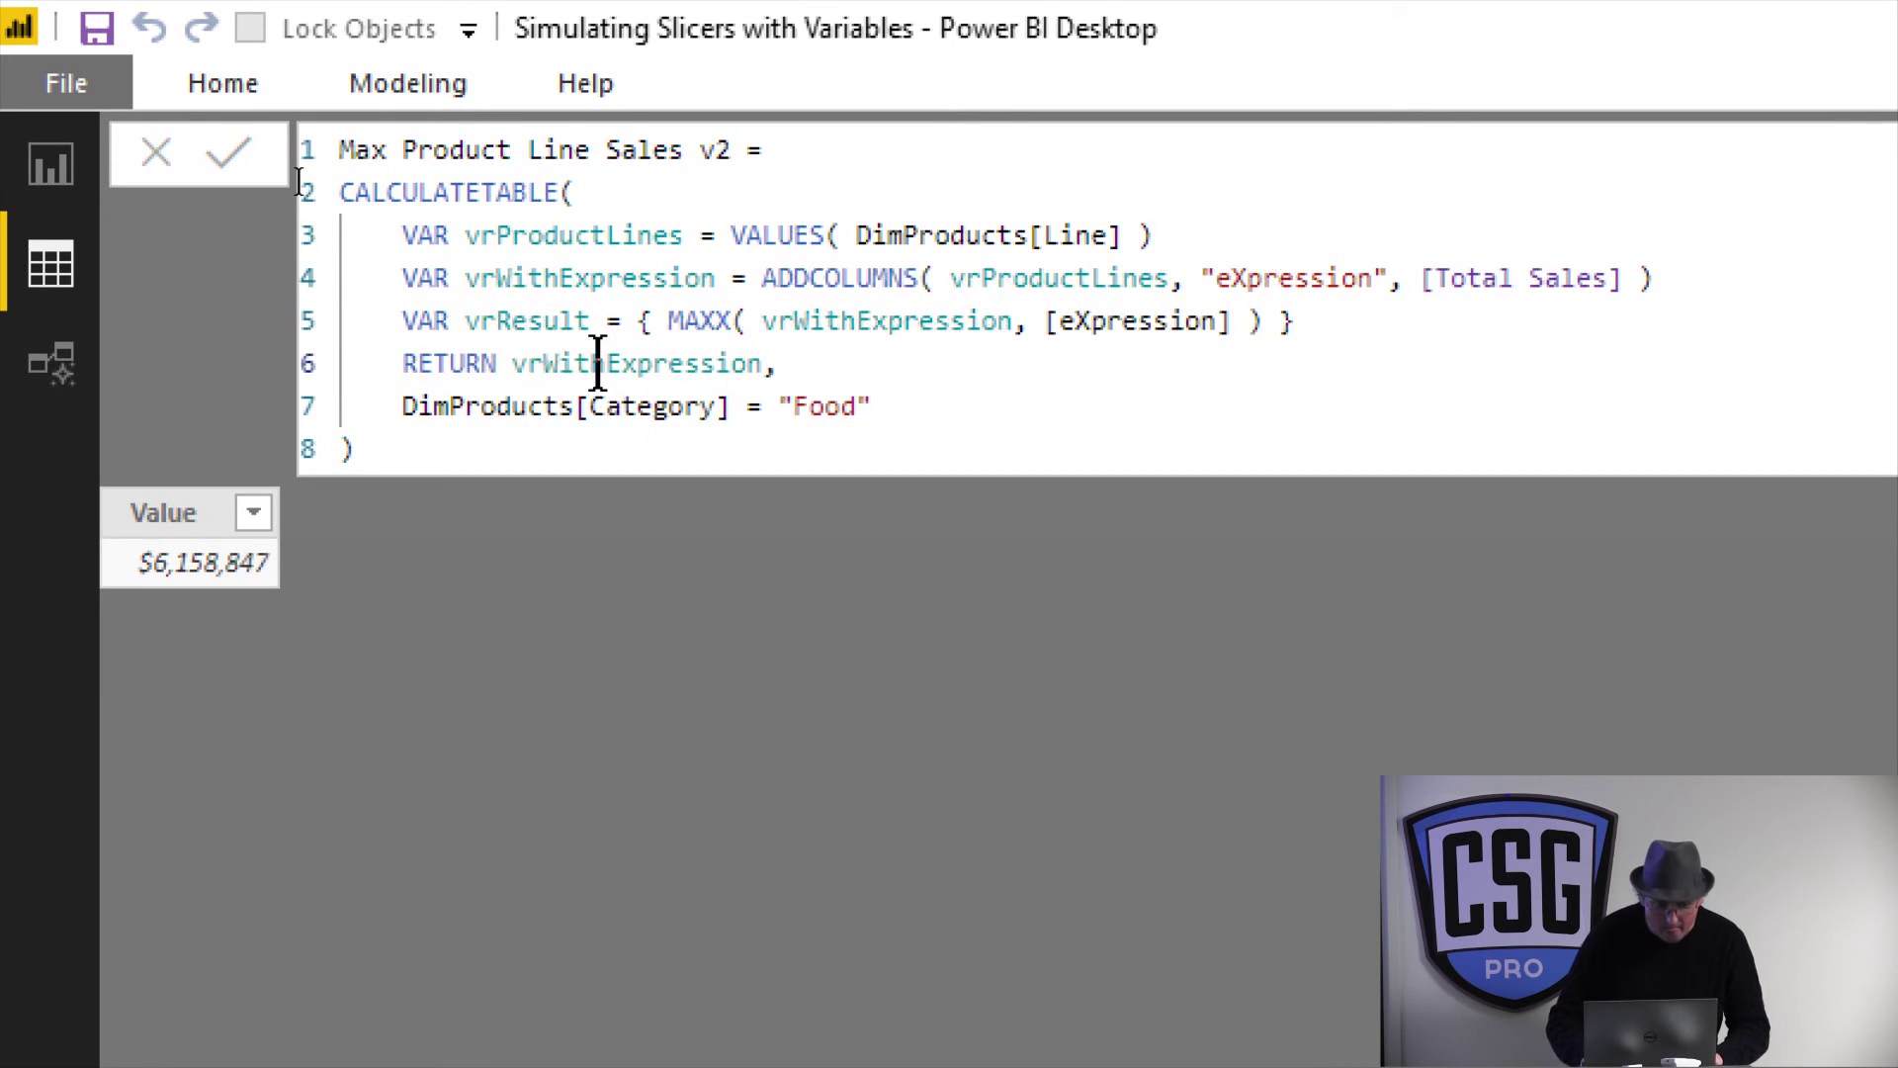
pyautogui.press('Return')
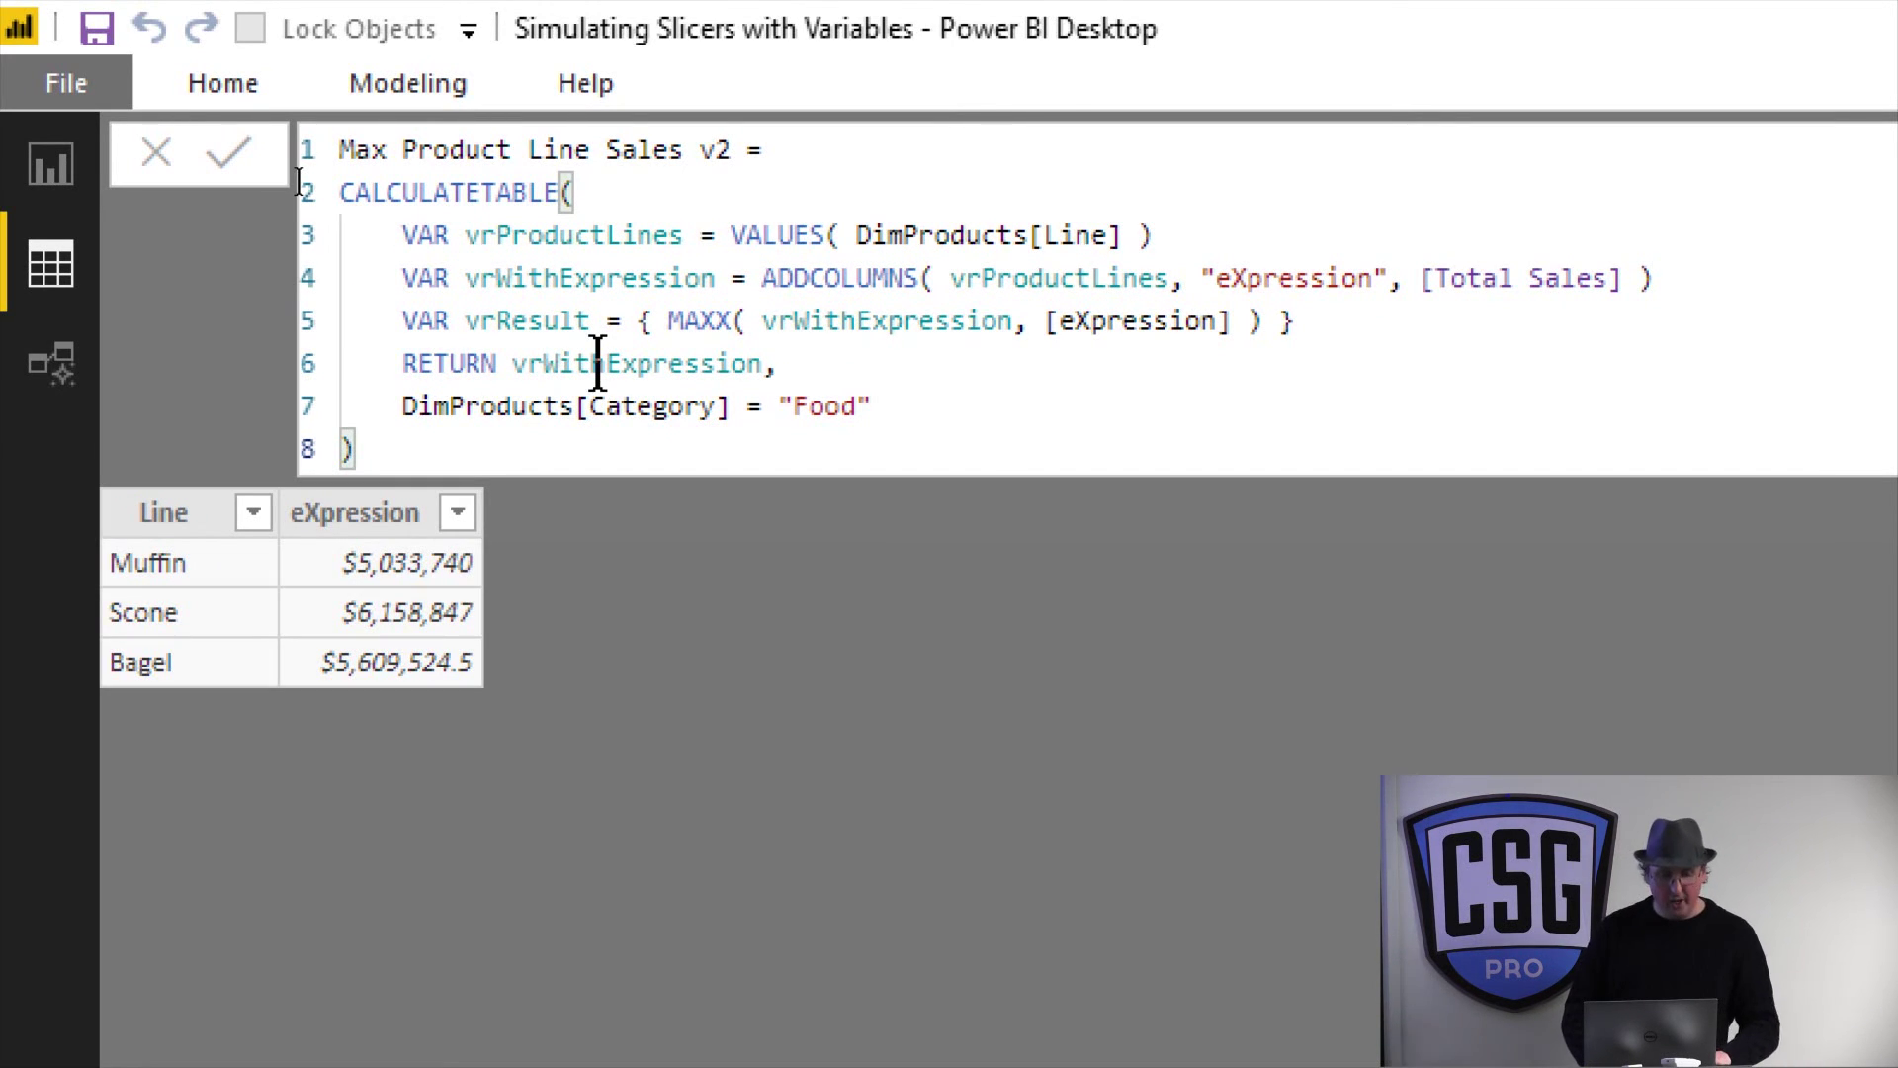
# - Replace the "Food" category filter with "Beverage" and commit, listing Coffee, Latte and Mocha
pyautogui.moveTo(187, 564); pyautogui.dragTo(202, 655)
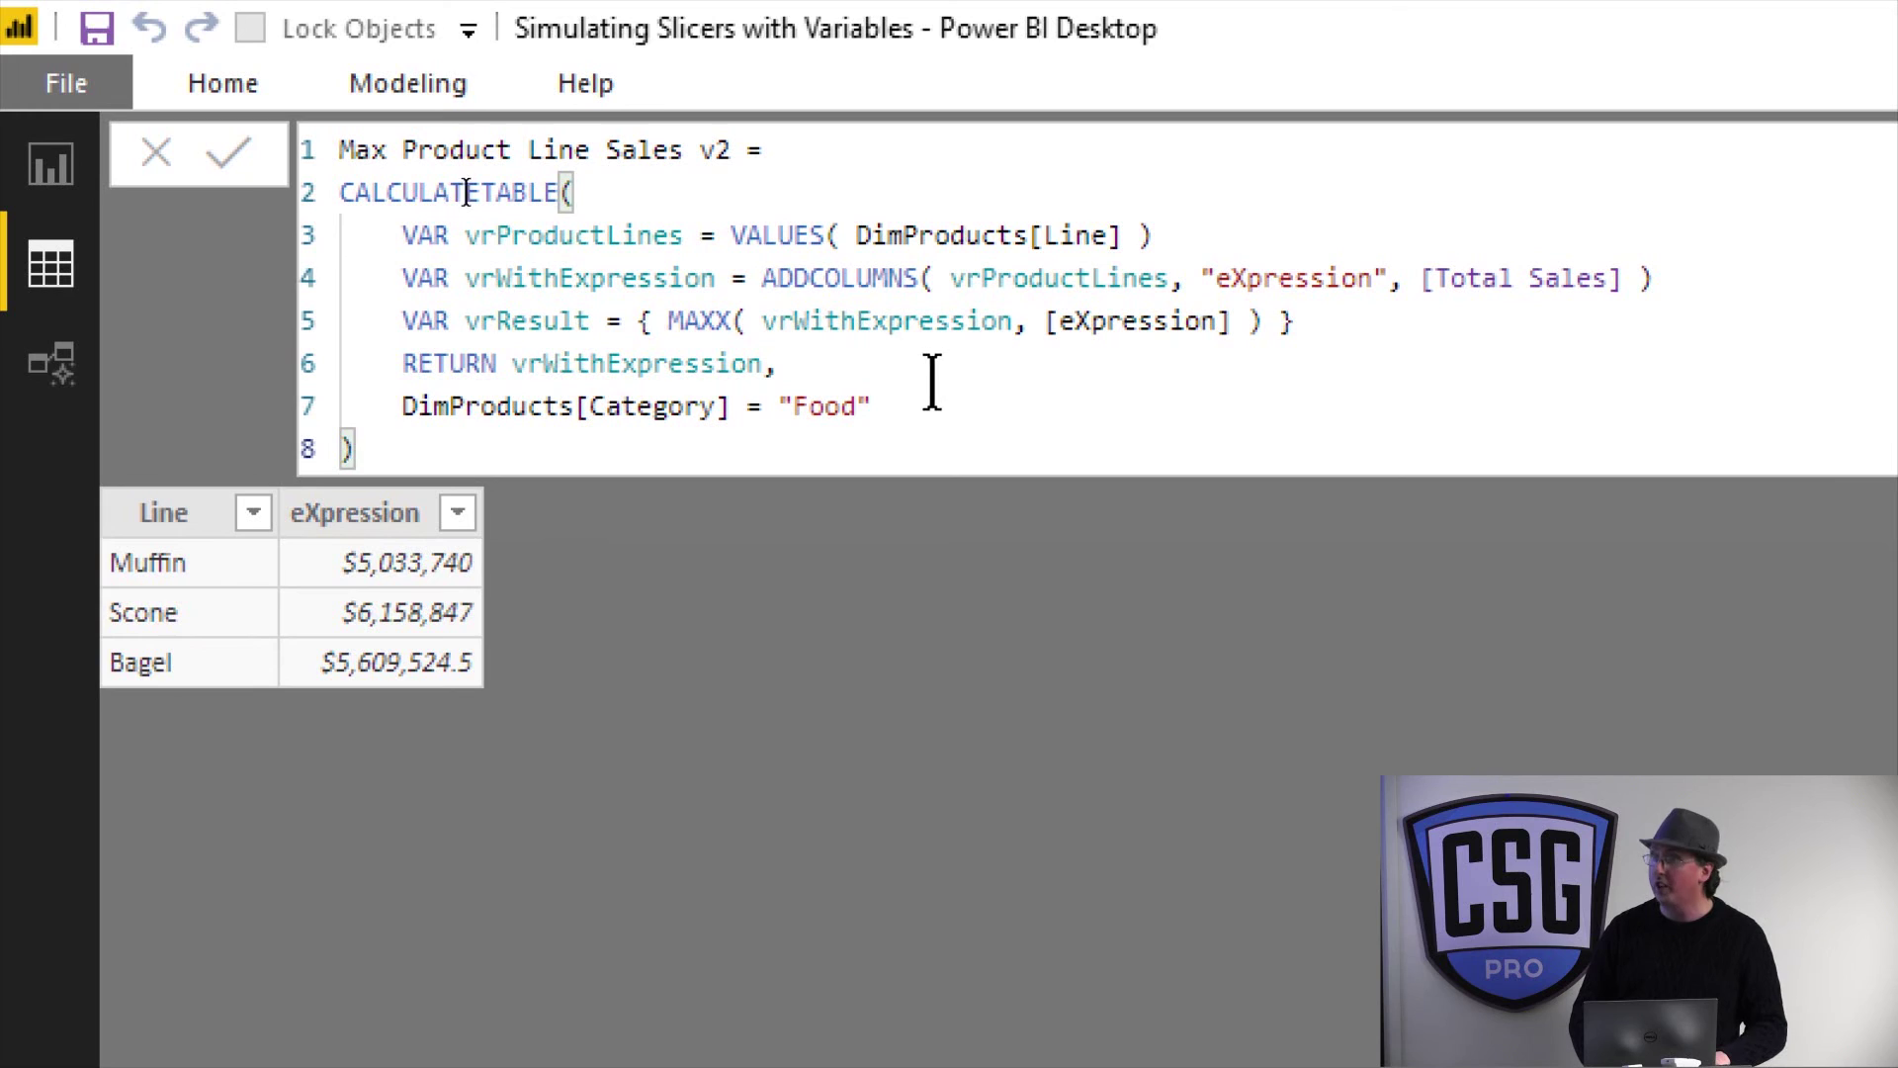
pyautogui.click(927, 391)
pyautogui.press('Left')
pyautogui.hotkey('shift', 'Left')
pyautogui.hotkey('shift', 'Left')
pyautogui.hotkey('shift', 'Left')
pyautogui.hotkey('shift', 'Left')
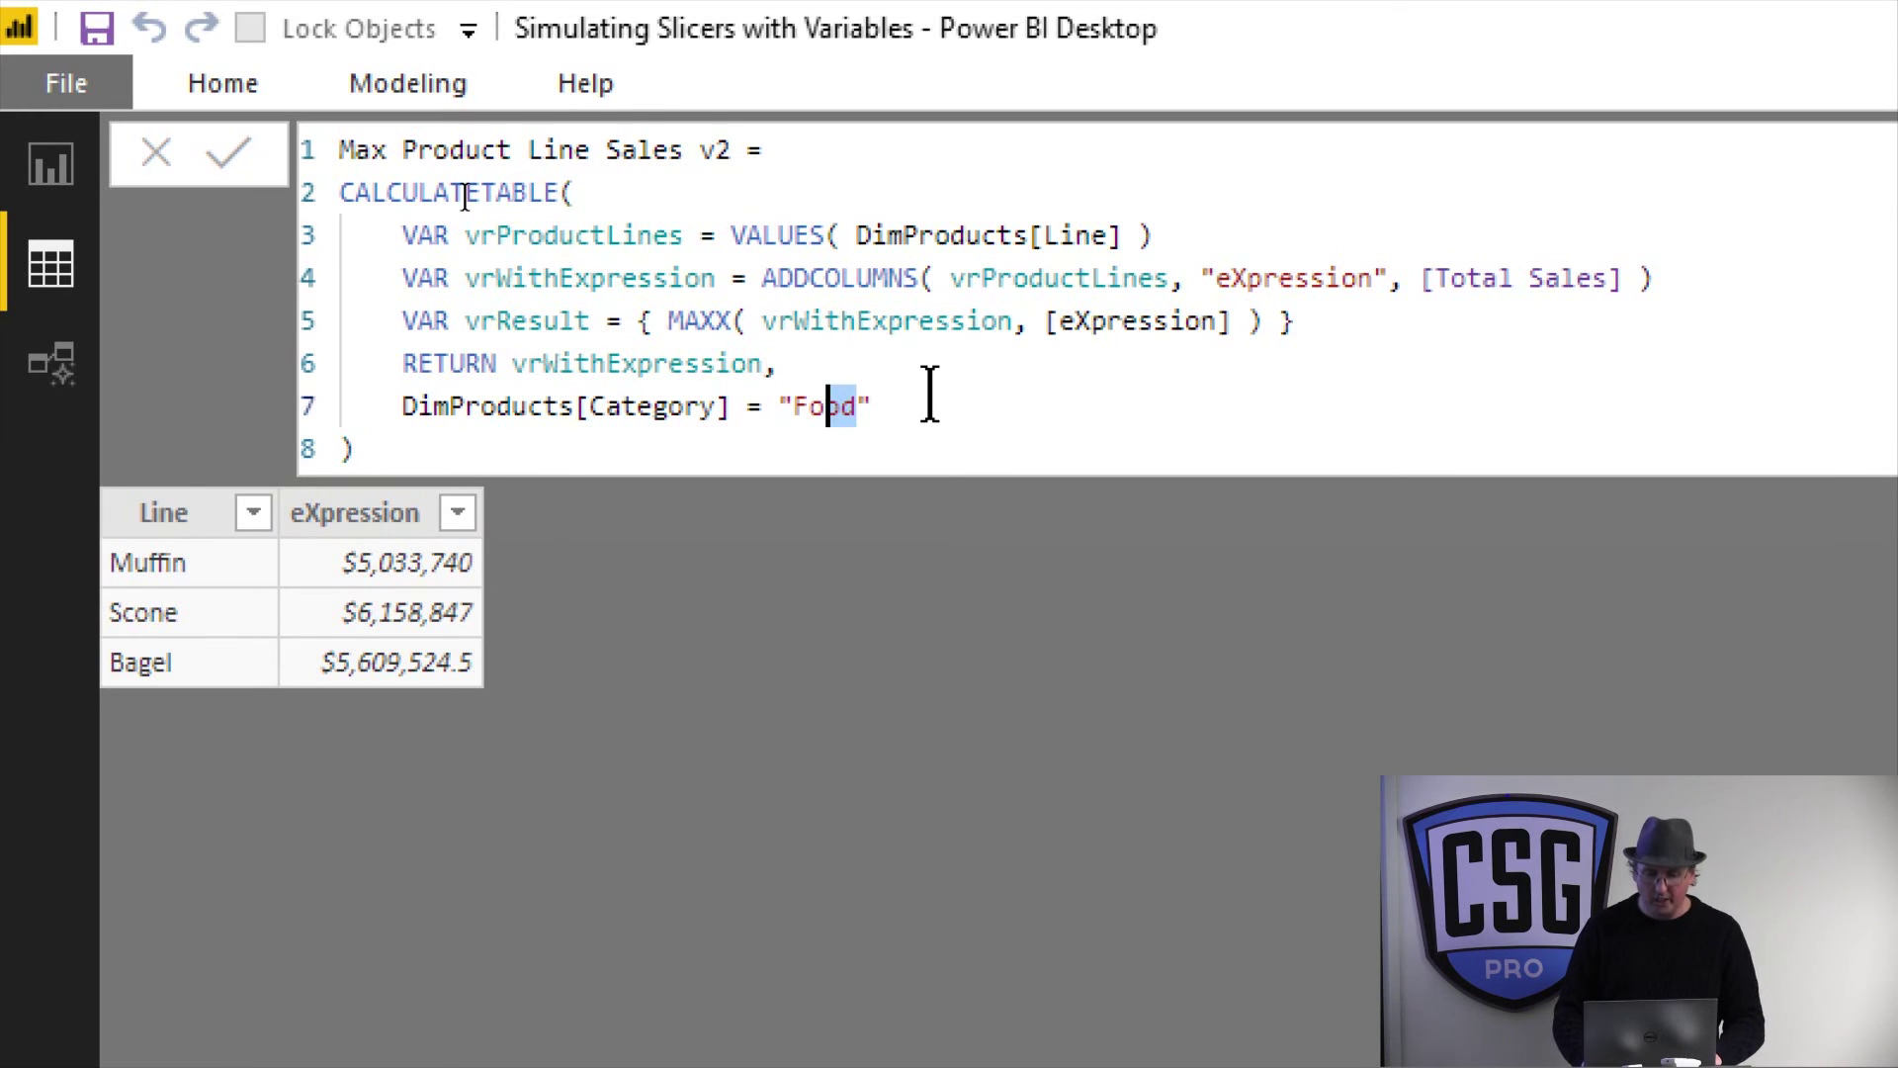
pyautogui.write('Be')
pyautogui.write('verage')
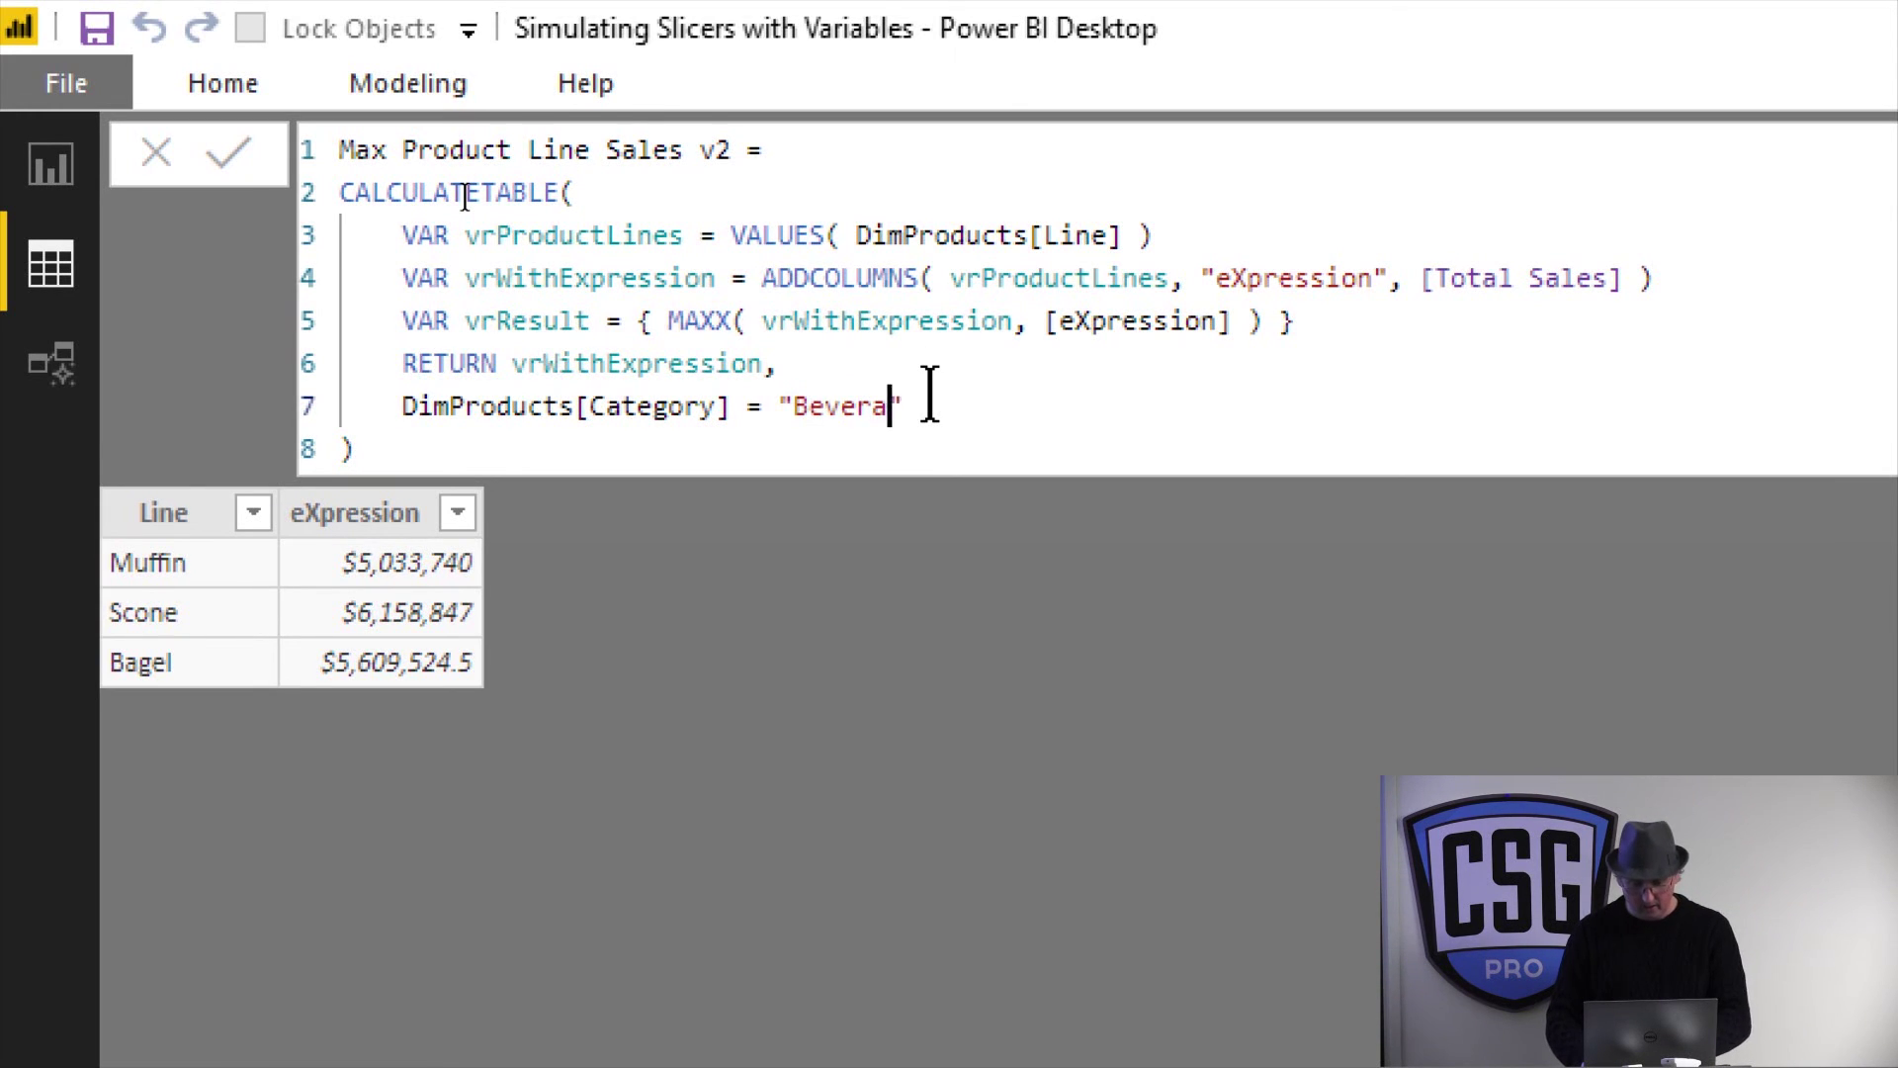
pyautogui.press('Return')
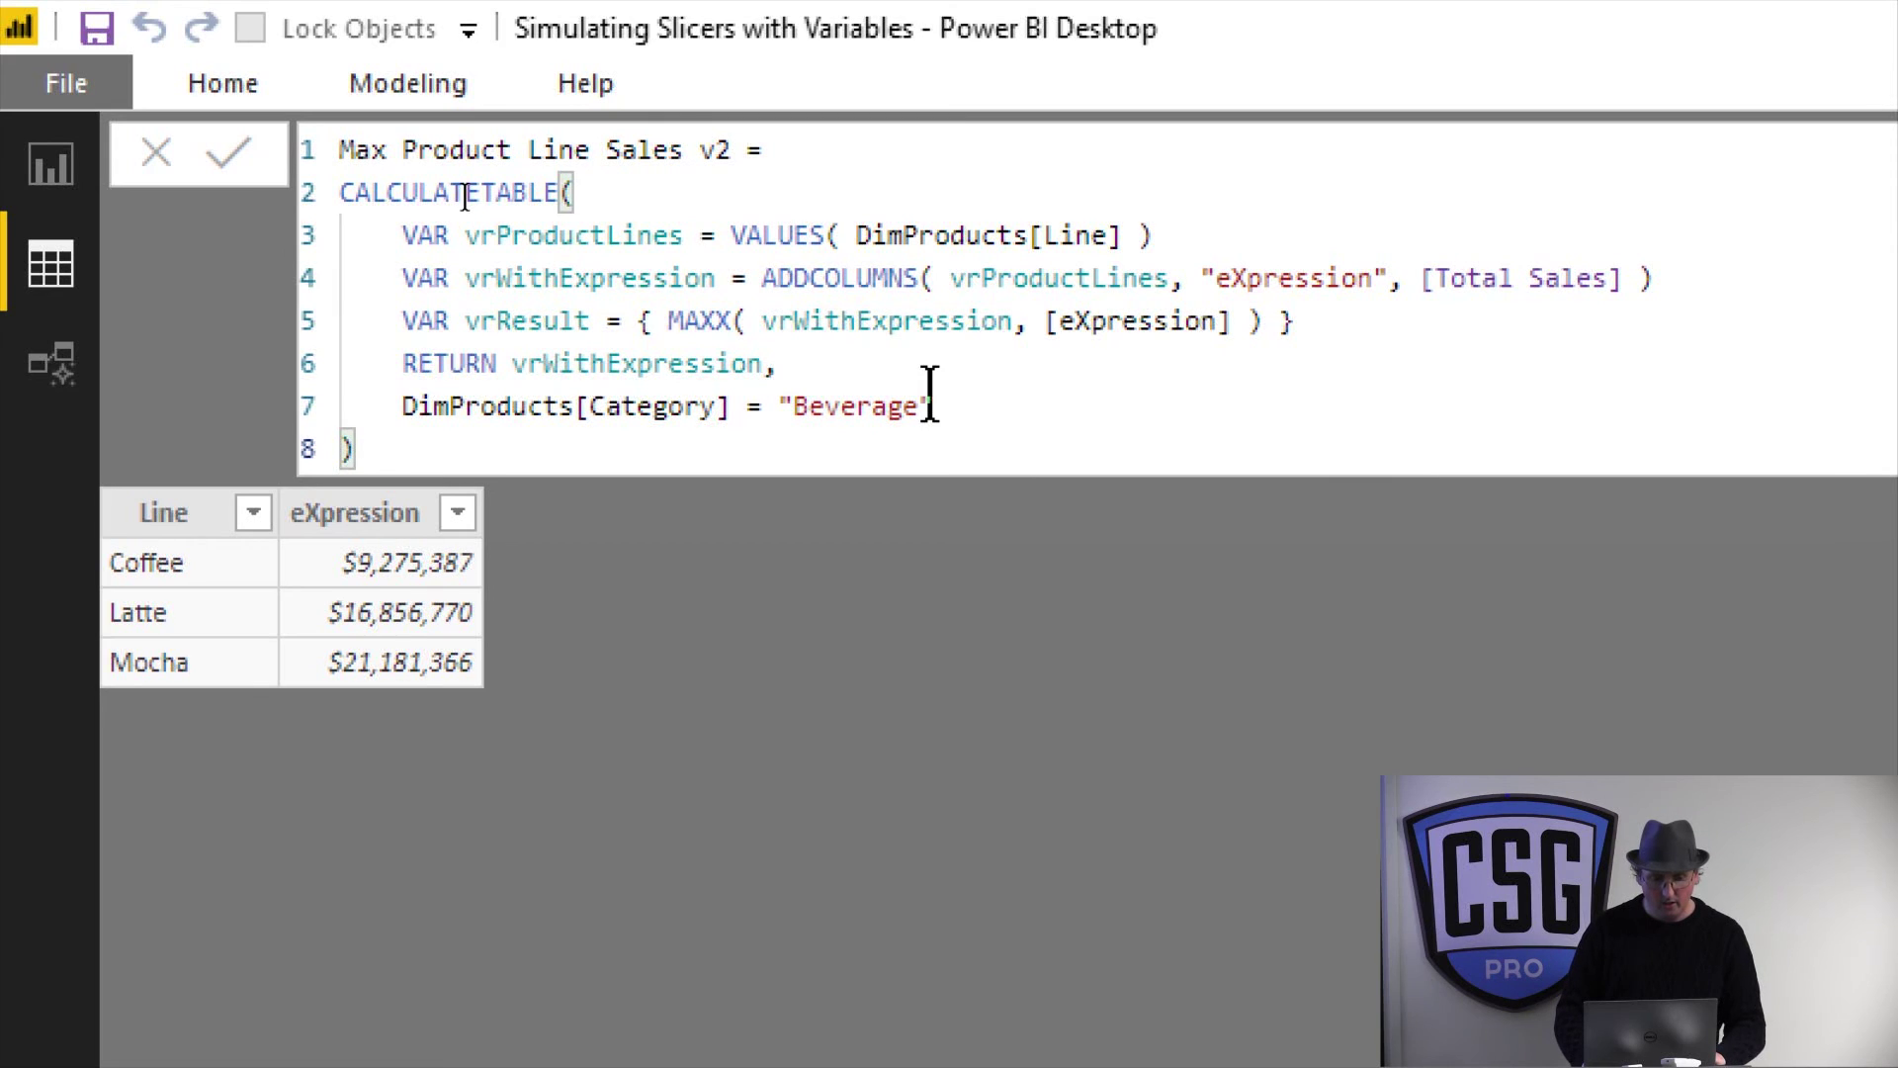